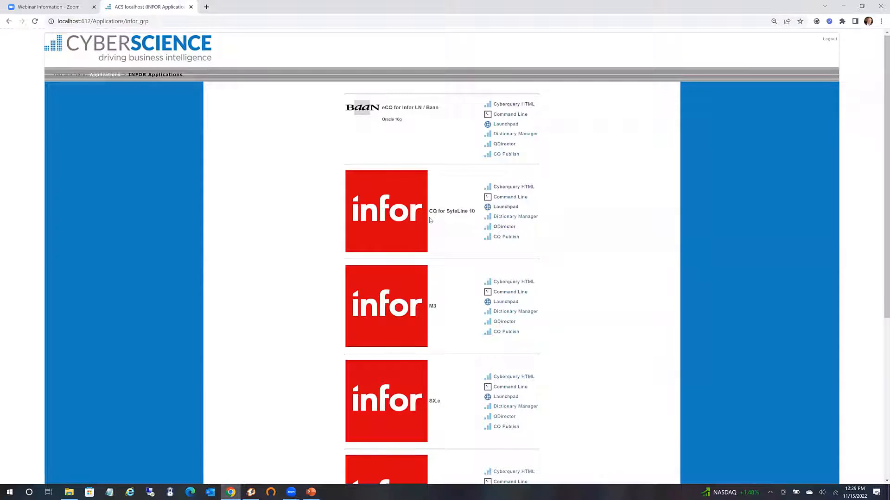
# Open the Launchpad for CQ for SyteLine 10 and enlarge its page for readability.
pyautogui.hotkey('ctrl', '+')
pyautogui.hotkey('ctrl', '+')
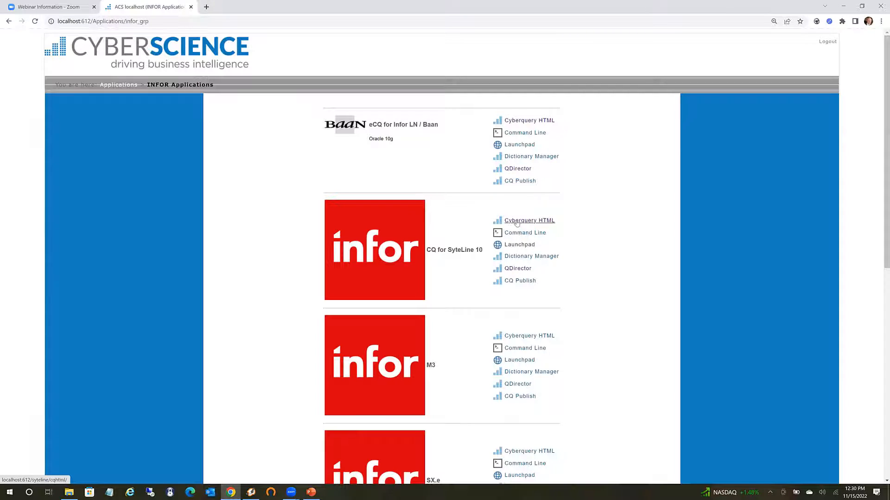
pyautogui.click(509, 250)
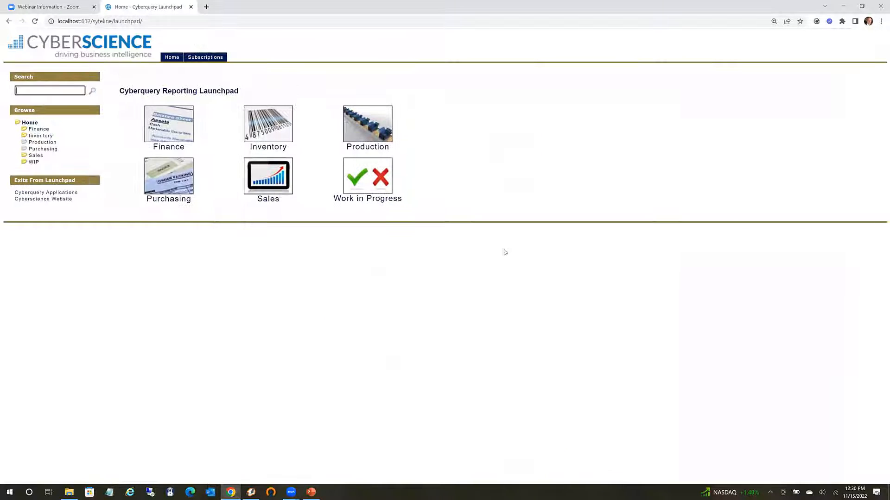
pyautogui.hotkey('ctrl', '+')
pyautogui.hotkey('ctrl', '+')
pyautogui.hotkey('ctrl', '+')
pyautogui.hotkey('ctrl', '+')
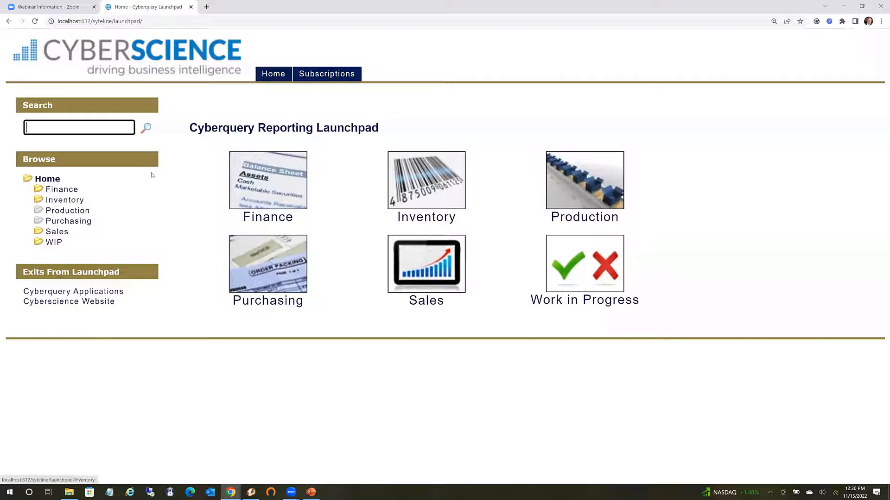
# Open the Financial Dashboard from the Financial Statements area of Finance and view its charts at 150% zoom.
pyautogui.click(60, 193)
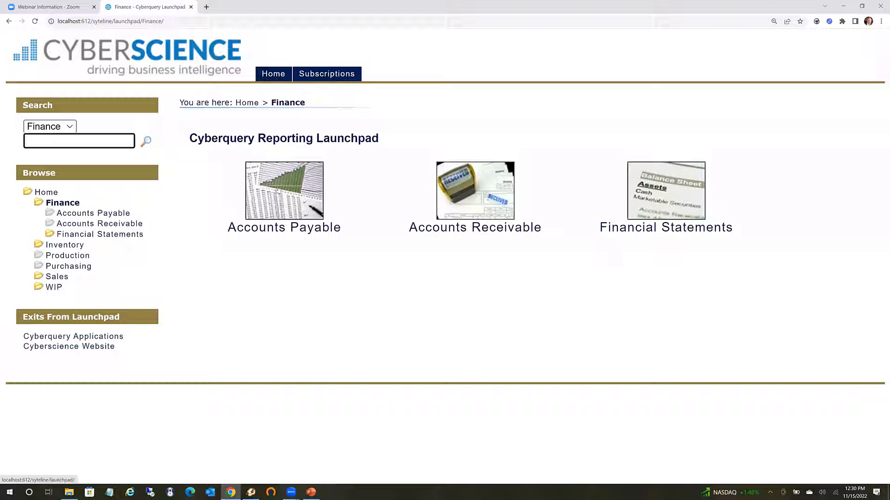
pyautogui.click(90, 238)
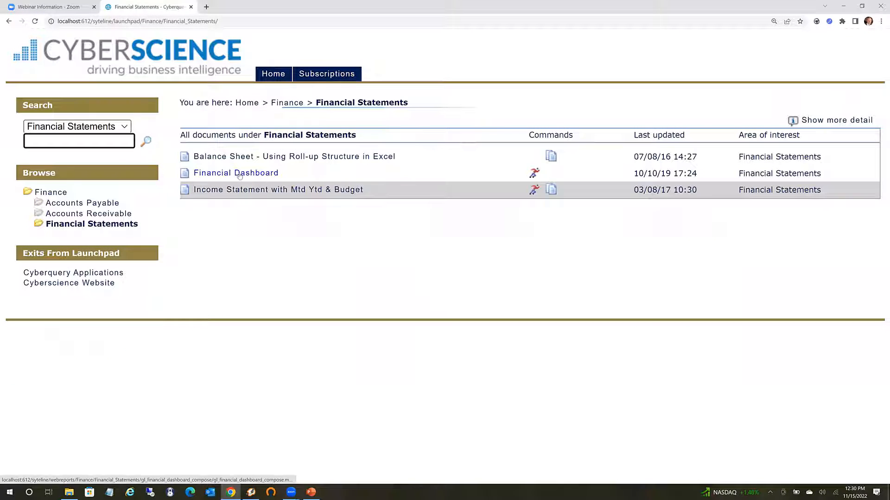
pyautogui.click(239, 175)
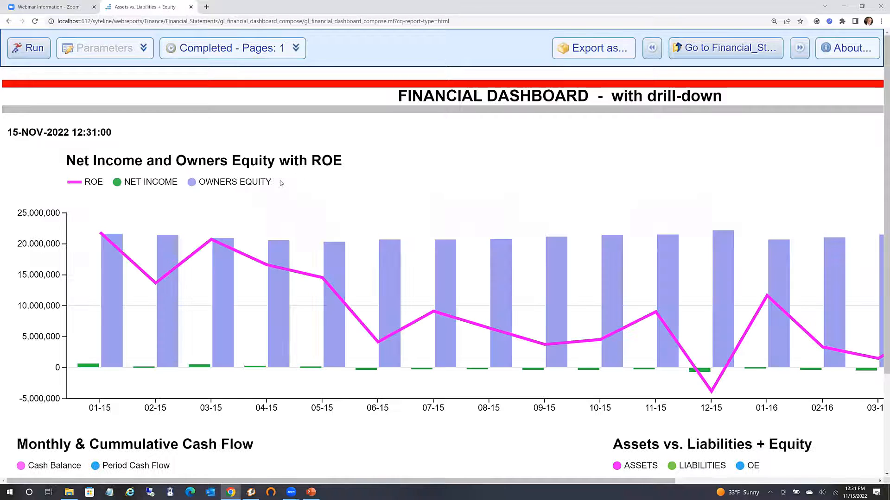
pyautogui.hotkey('ctrl', '+')
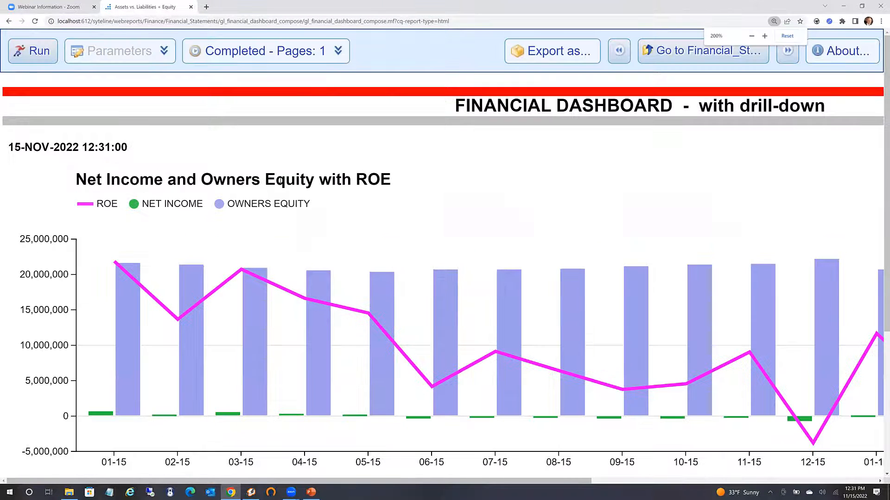
pyautogui.hotkey('ctrl', '+')
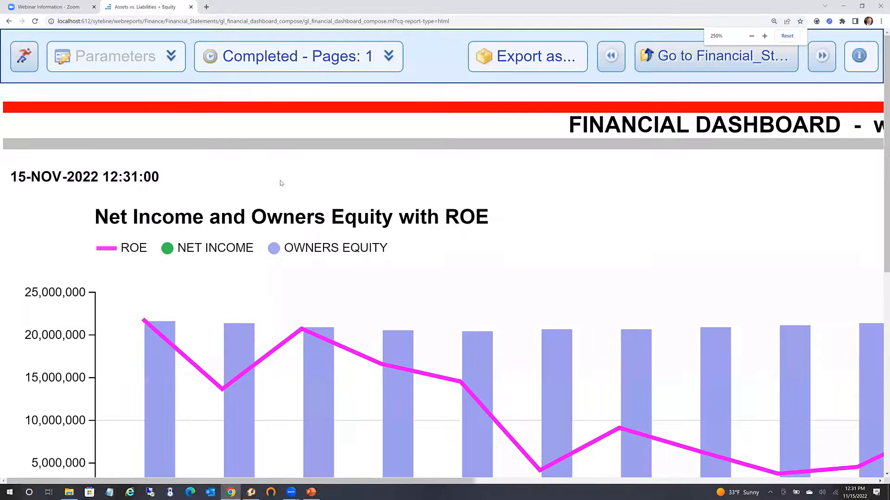
pyautogui.hotkey('ctrl', '-')
pyautogui.hotkey('ctrl', '-')
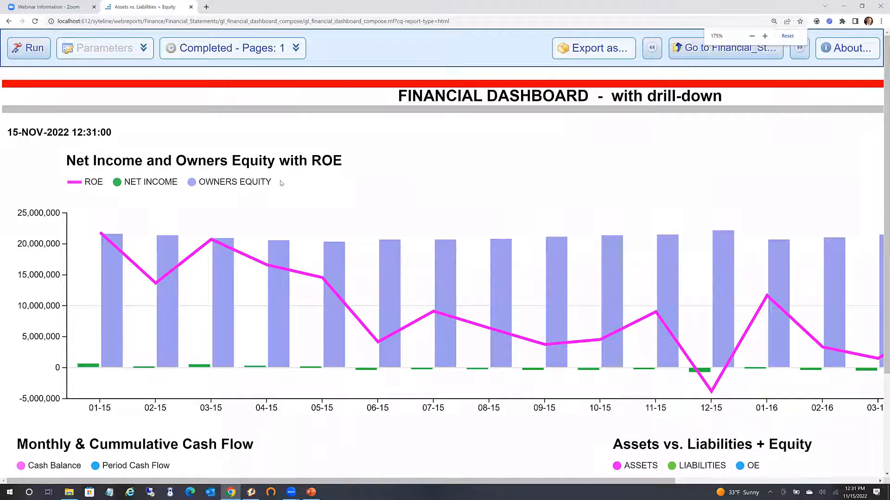
pyautogui.hotkey('ctrl', '-')
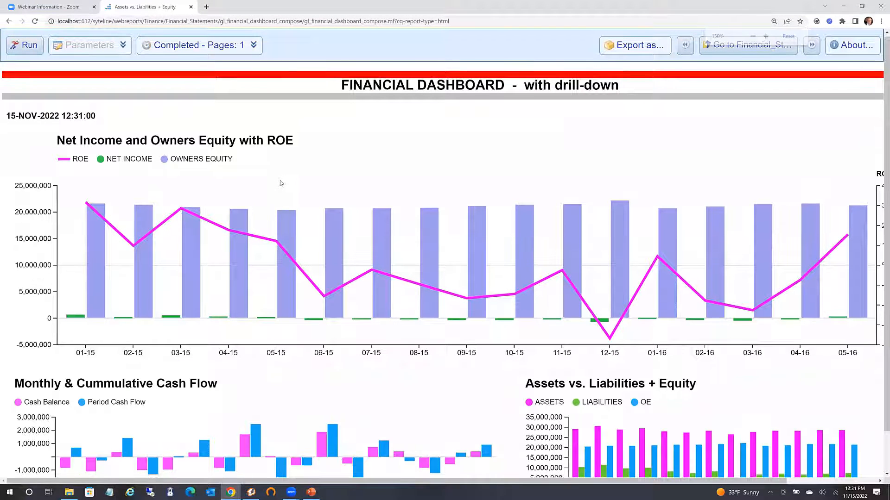
pyautogui.scroll(-1, 278, 183)
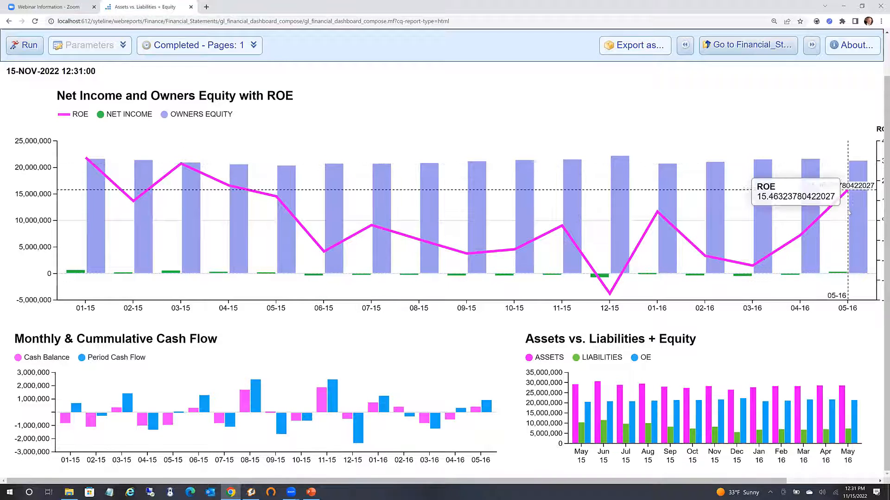
# Drill from the 05-16 owners equity bar into the May 16 Repair and Maintenance amount and view the available export formats.
pyautogui.click(858, 218)
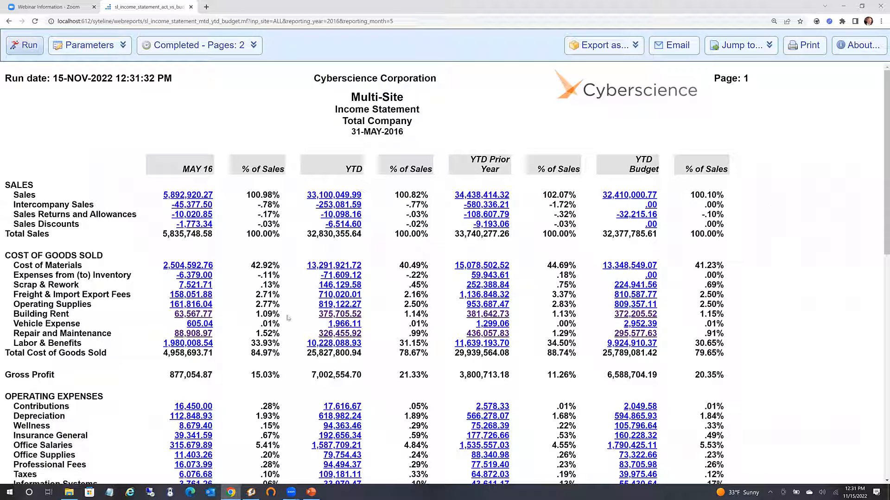
pyautogui.click(202, 334)
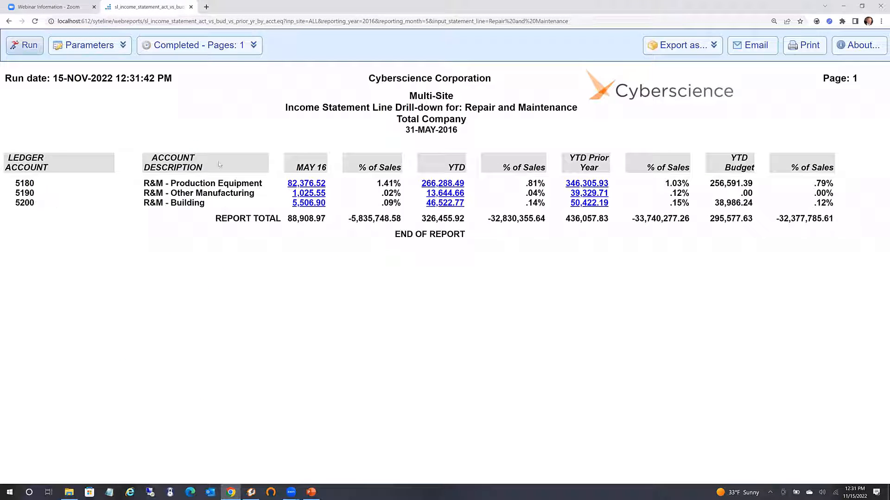
pyautogui.click(697, 50)
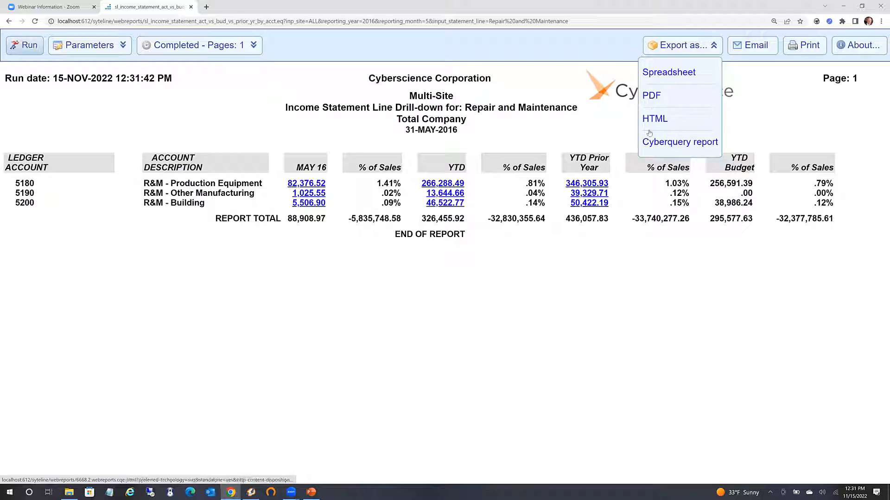
pyautogui.click(636, 316)
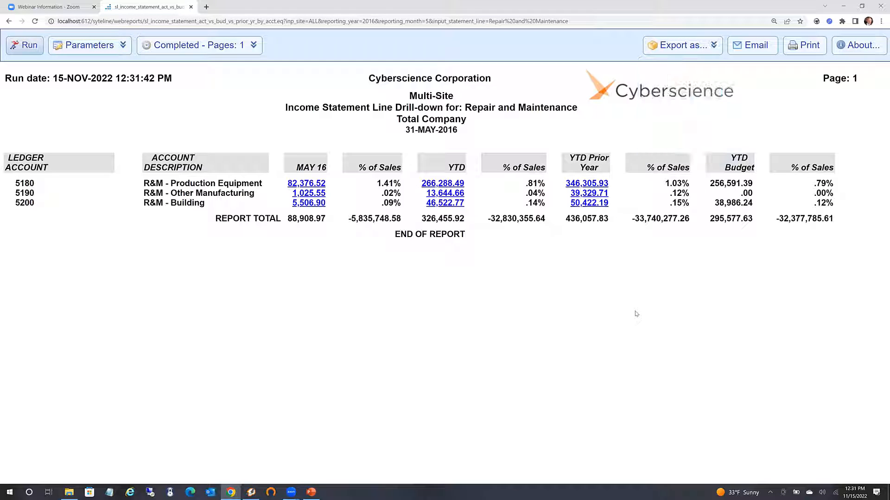
# Return to the Launchpad home, open eCQ Sales Dashboard with Gauges from the Sales area and examine its sales gauges.
pyautogui.click(9, 21)
pyautogui.click(9, 22)
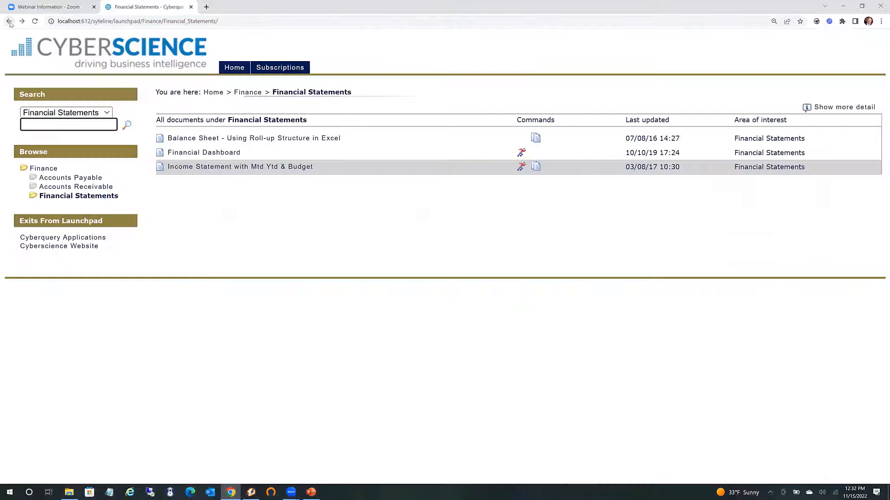
pyautogui.click(9, 22)
pyautogui.click(9, 22)
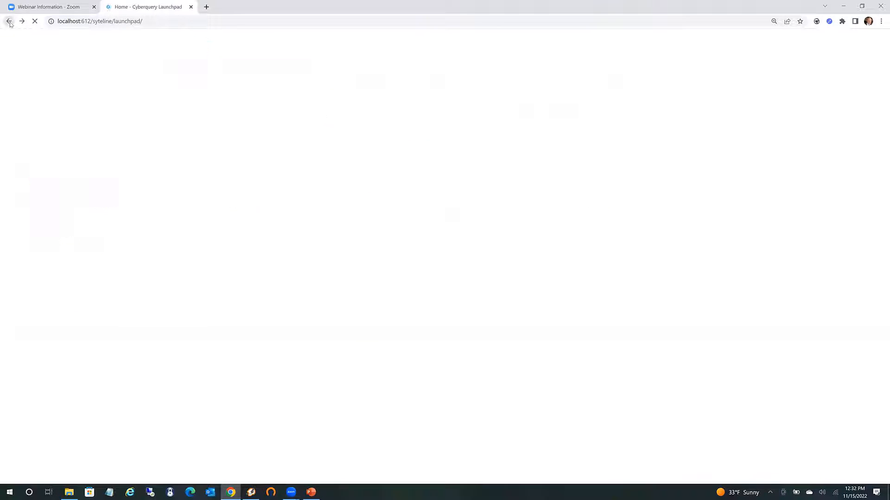
pyautogui.click(368, 231)
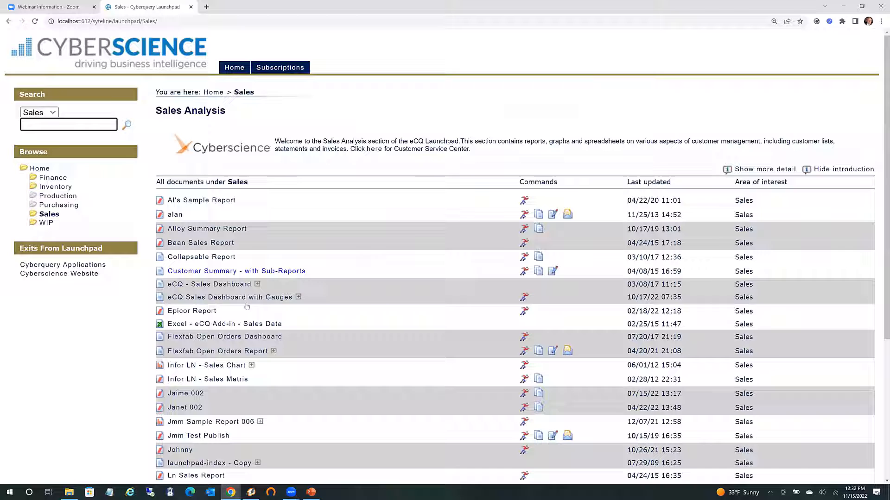
pyautogui.click(217, 297)
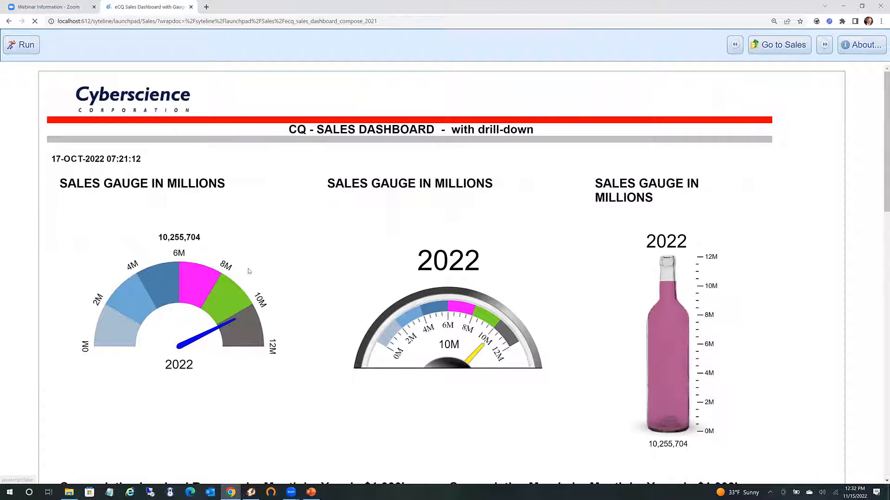
pyautogui.hotkey('ctrl', '-')
pyautogui.hotkey('ctrl', '-')
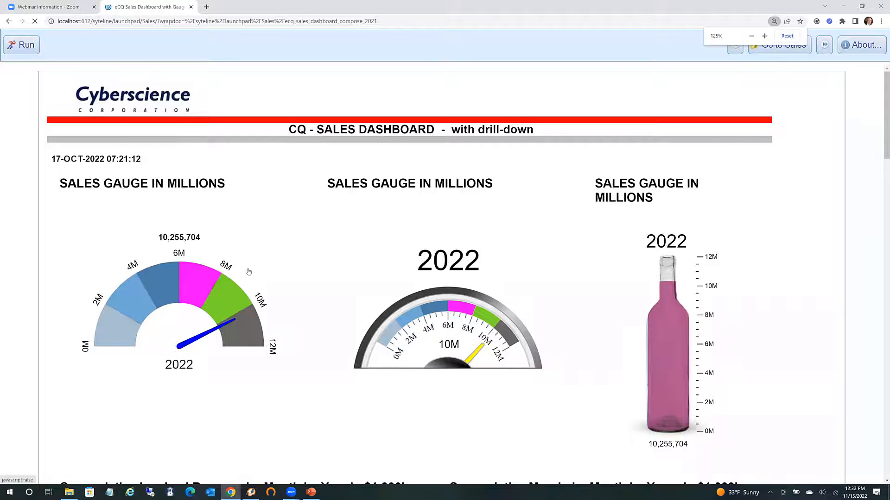
pyautogui.scroll(-1, 216, 269)
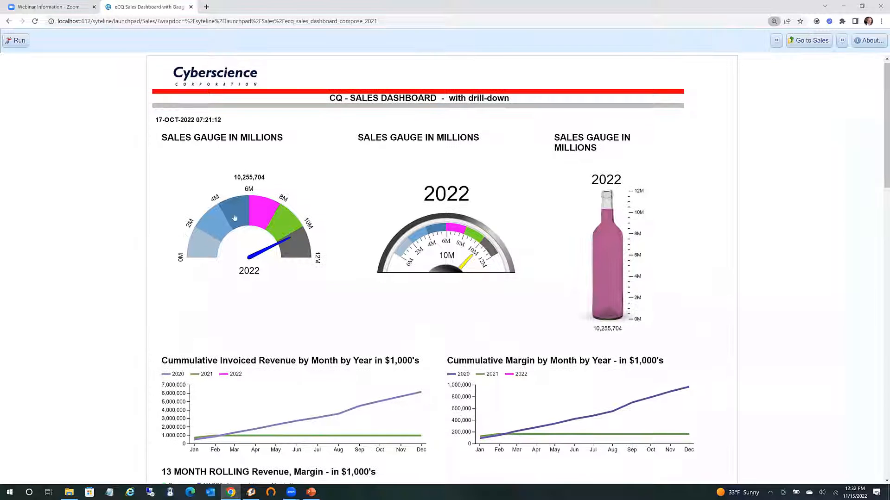
pyautogui.moveTo(274, 236)
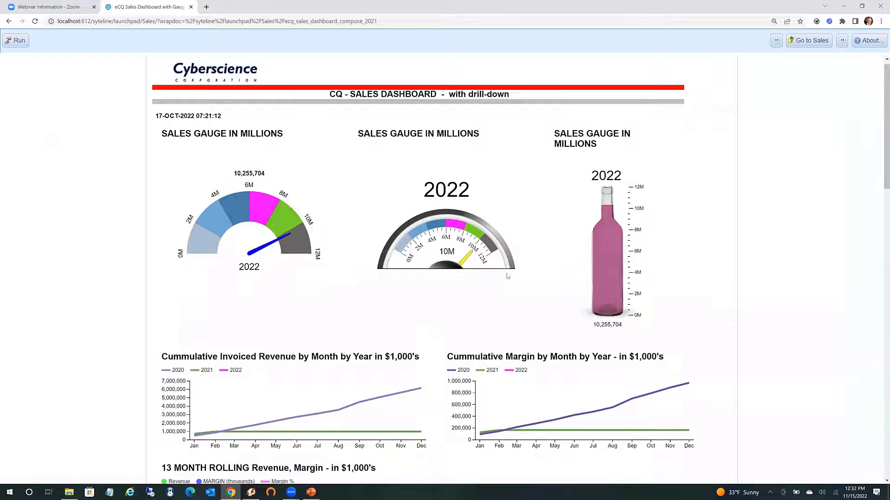
pyautogui.moveTo(621, 224)
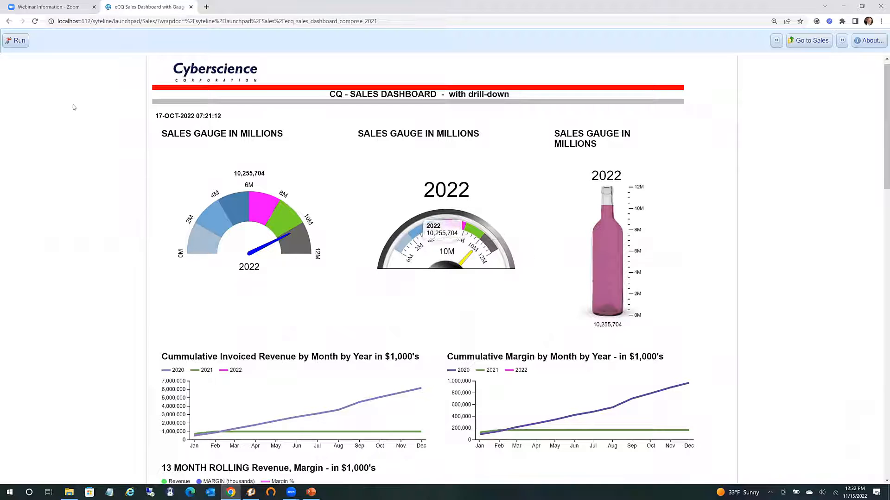
# Open the eCQ - Sales Dashboard report and drill from September 2016 on the cumulative invoiced revenue chart into the YTD details.
pyautogui.click(10, 22)
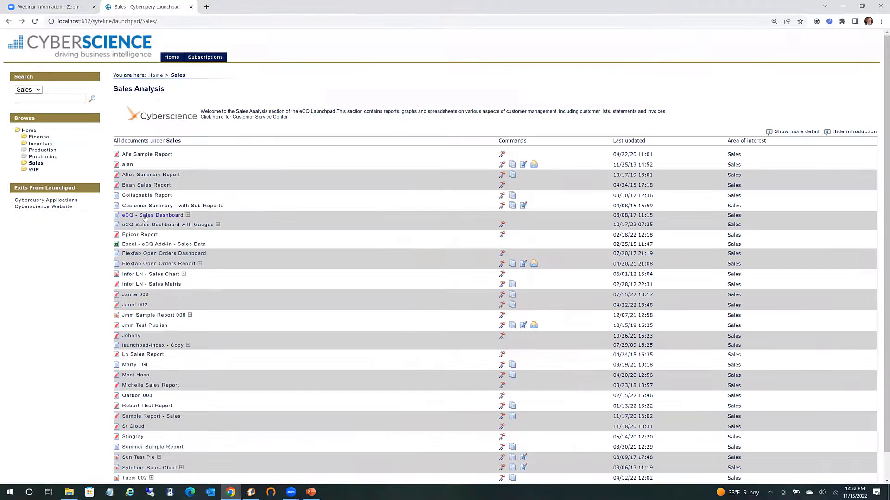
pyautogui.click(145, 216)
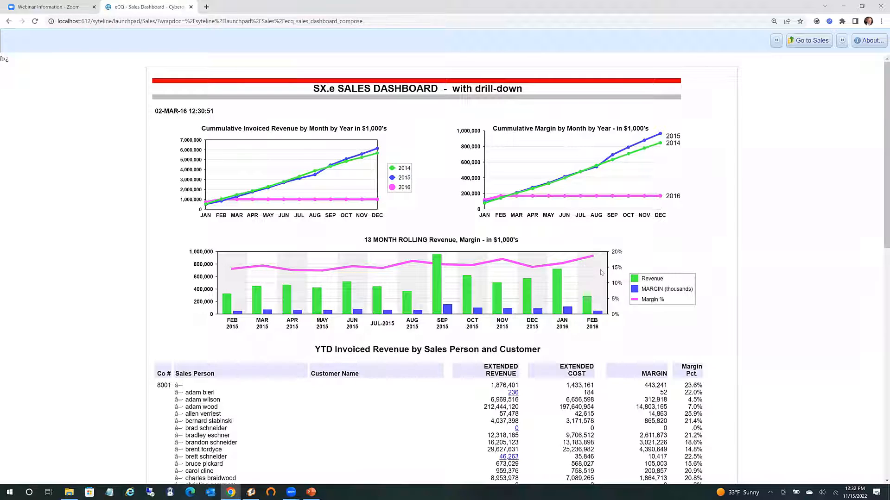
pyautogui.click(332, 202)
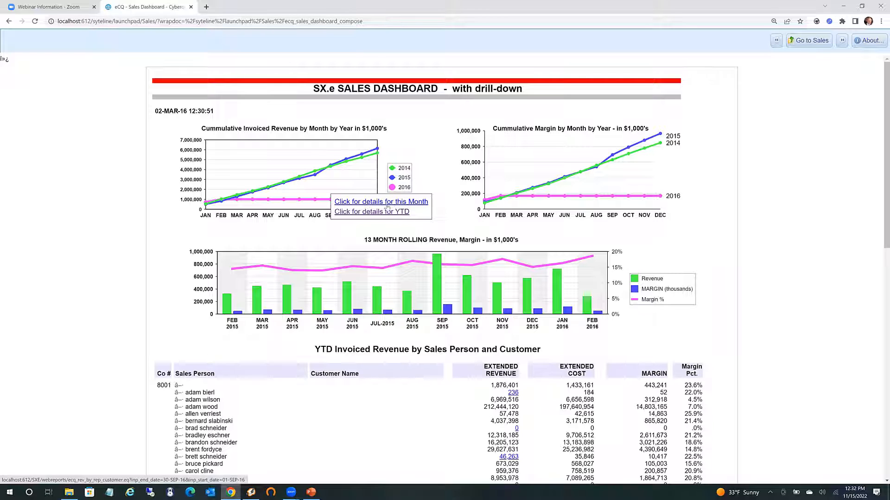
pyautogui.click(359, 212)
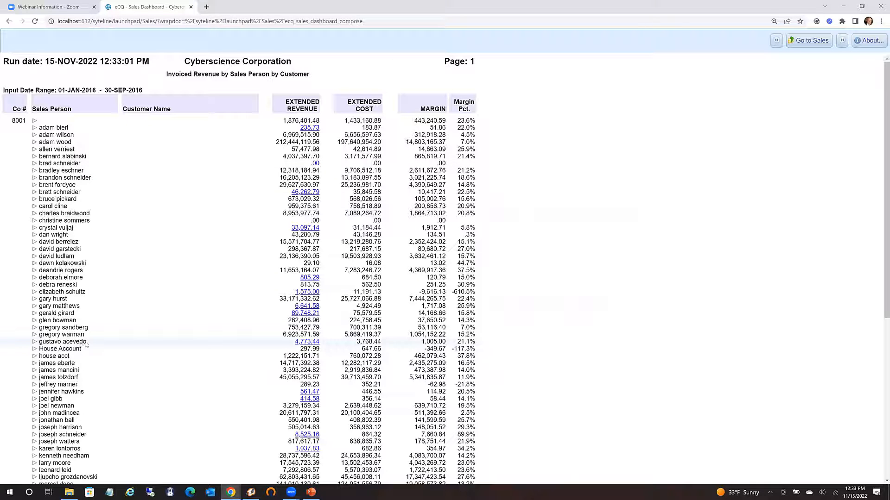
# Expand the salesperson with 212,444,119.56 in extended revenue, drill into CENTER LINE ELECTRIC's revenue and view the order report's context options.
pyautogui.click(34, 142)
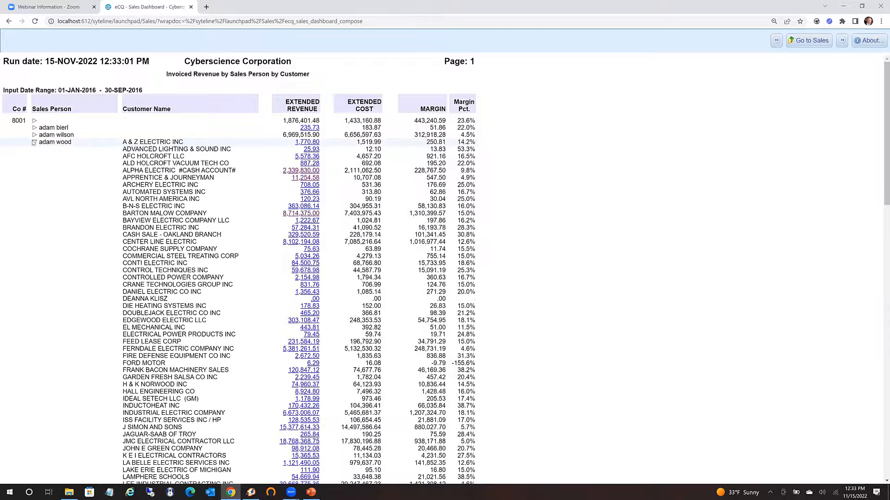
pyautogui.click(34, 142)
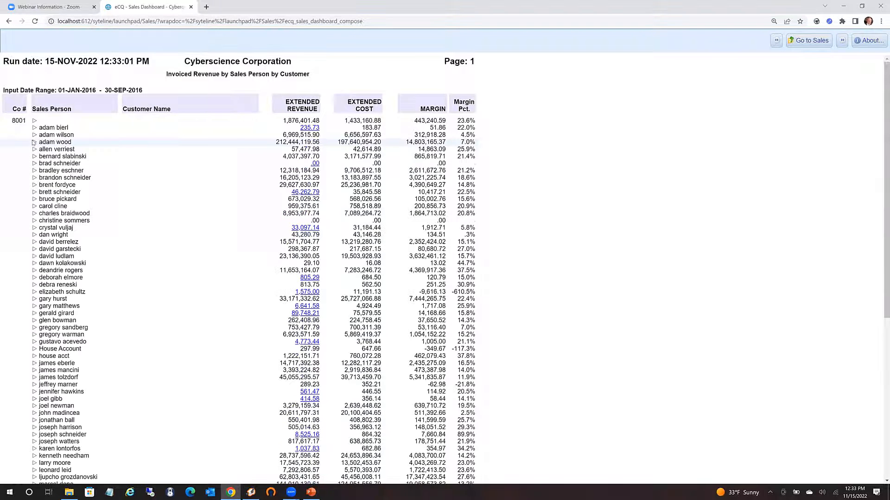
pyautogui.click(35, 142)
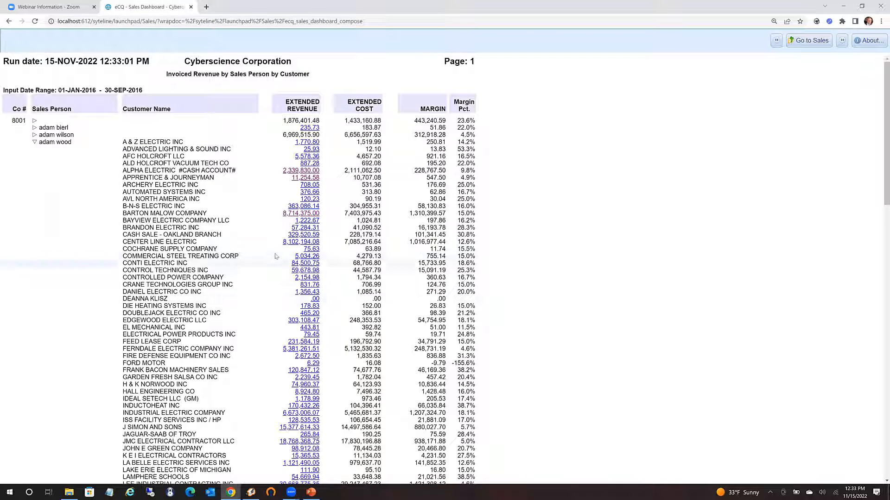
pyautogui.click(300, 243)
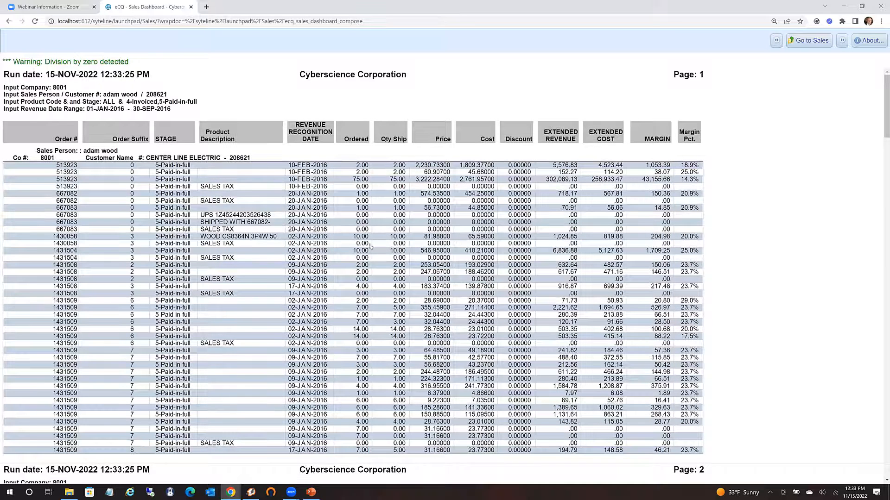
pyautogui.rightClick(412, 209)
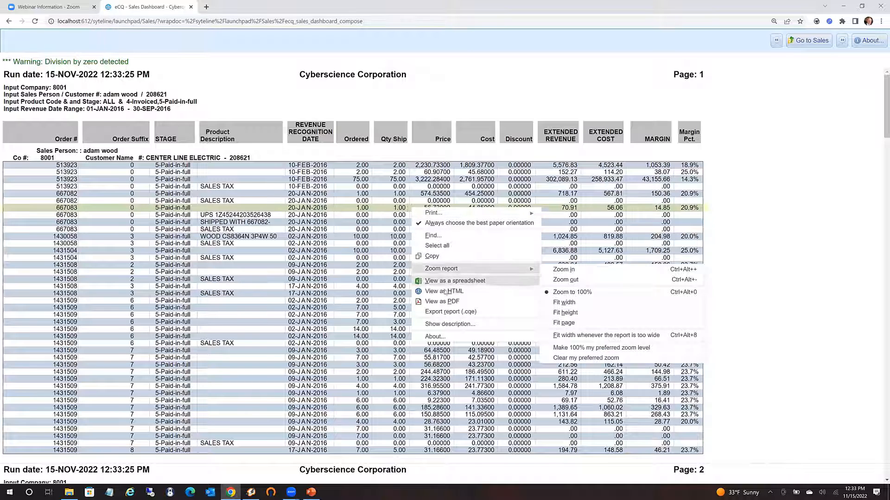
pyautogui.click(231, 273)
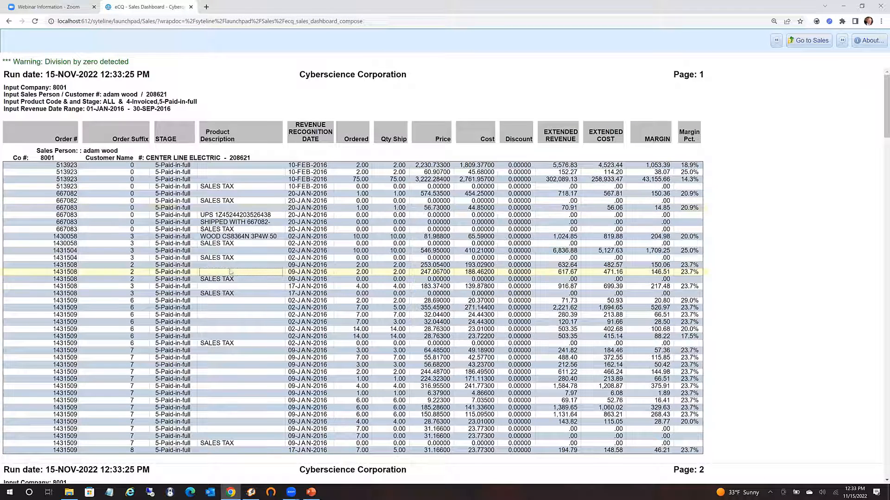
# Leave the order details and go back through the sales dashboard to the Sales document list.
pyautogui.click(9, 22)
pyautogui.click(9, 21)
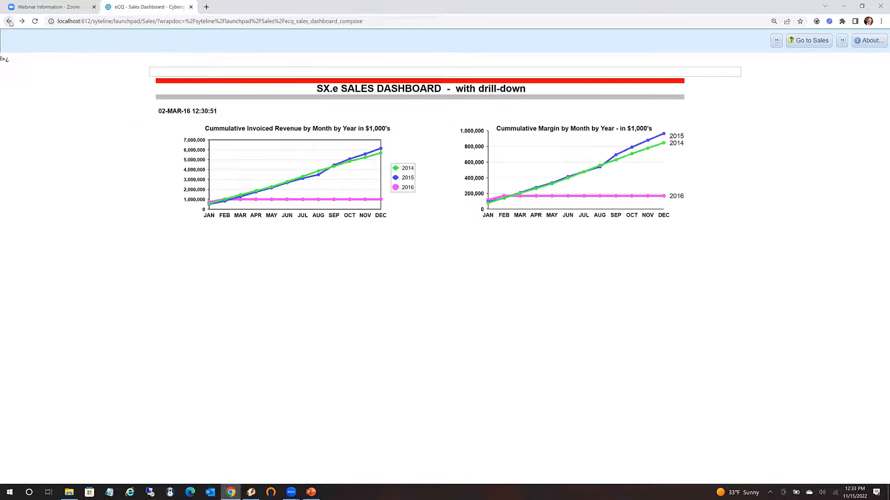
pyautogui.click(10, 22)
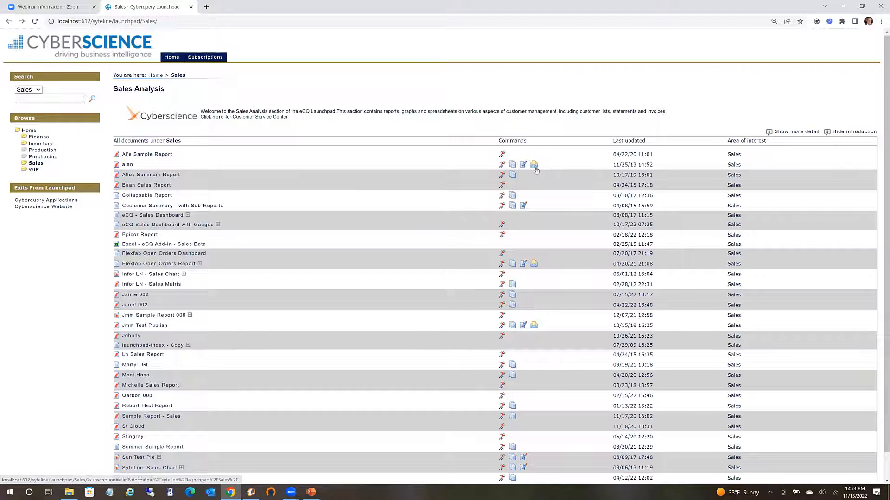
# Open the subscription form for the alan report and set a custom delivery schedule repeating every 3 weeks.
pyautogui.click(534, 165)
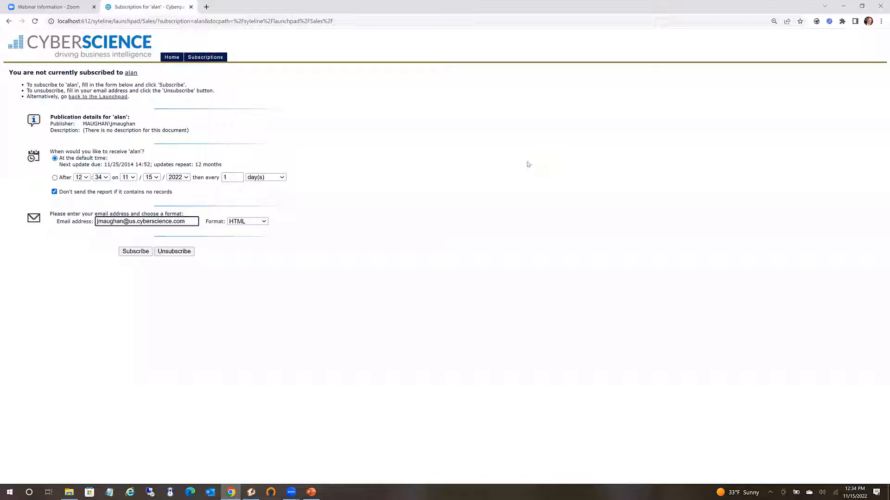
pyautogui.click(55, 178)
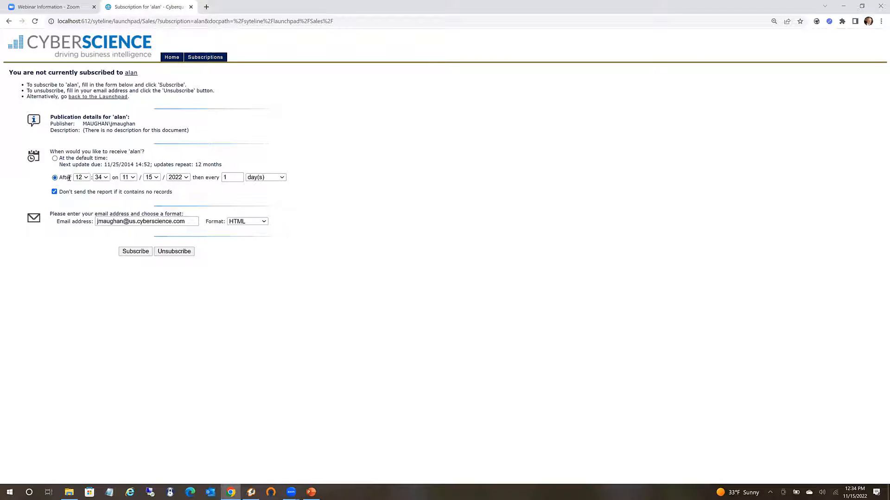
pyautogui.doubleClick(227, 177)
pyautogui.write('3')
pyautogui.click(284, 178)
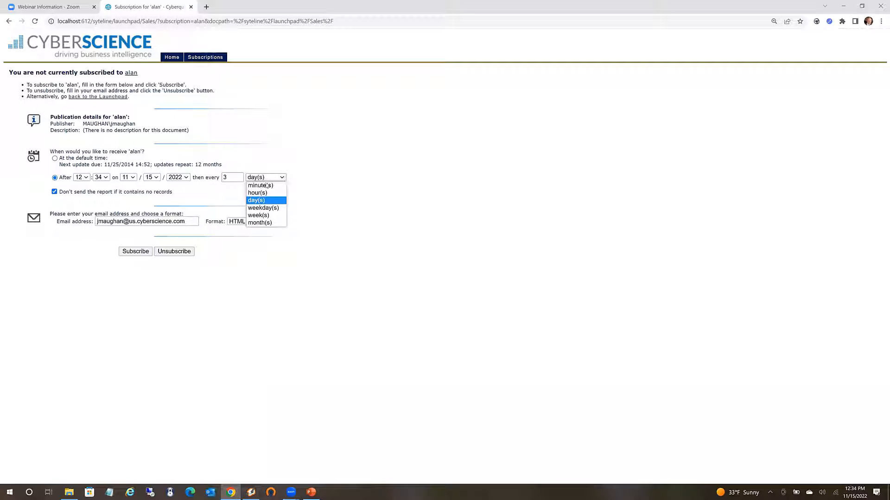
pyautogui.click(258, 215)
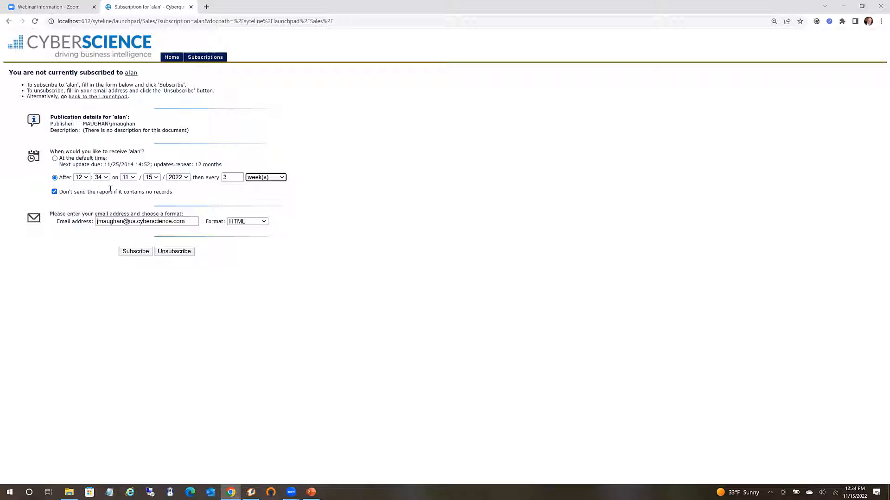
# Set the alan subscription's delivery format to Excel.
pyautogui.click(54, 192)
pyautogui.click(264, 222)
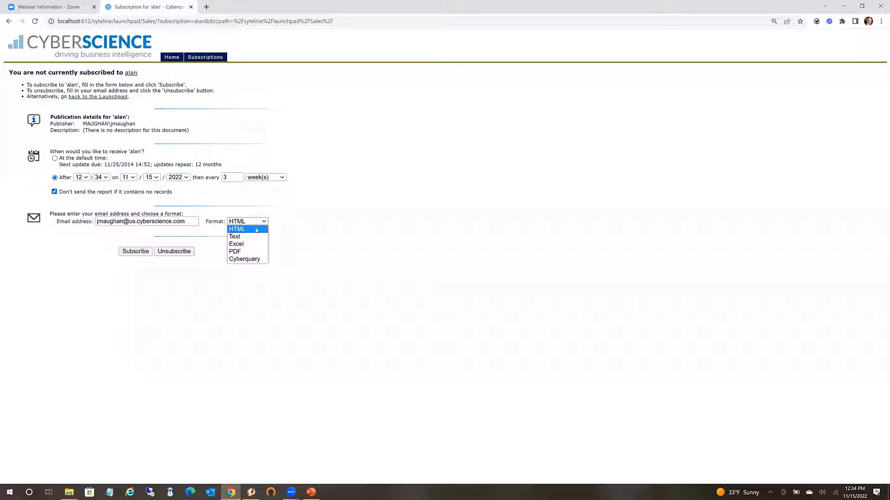
pyautogui.click(238, 244)
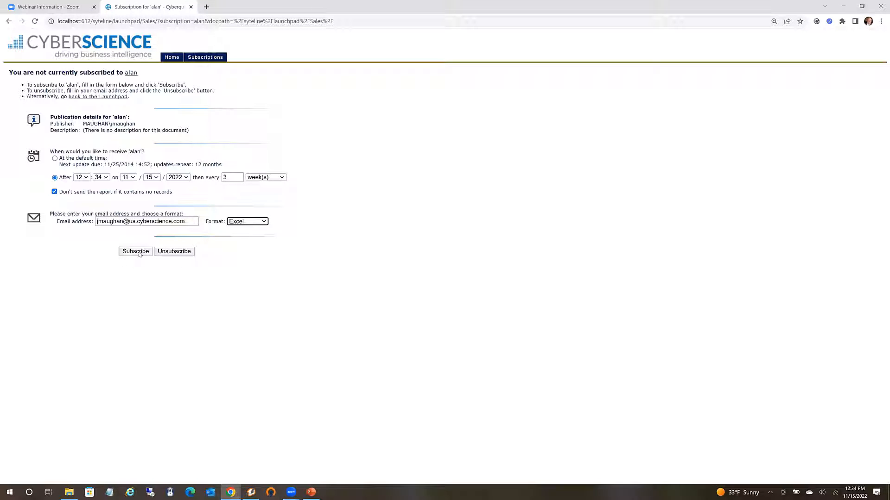
# Leave the subscription form, return to the INFOR Applications page and open Cyberquery HTML for CQ for SyteLine 10.
pyautogui.click(8, 22)
pyautogui.click(8, 22)
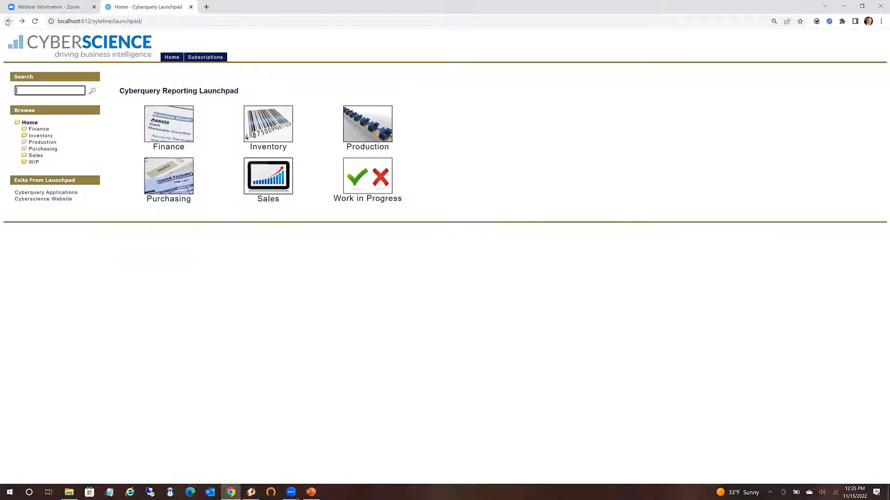
pyautogui.click(8, 22)
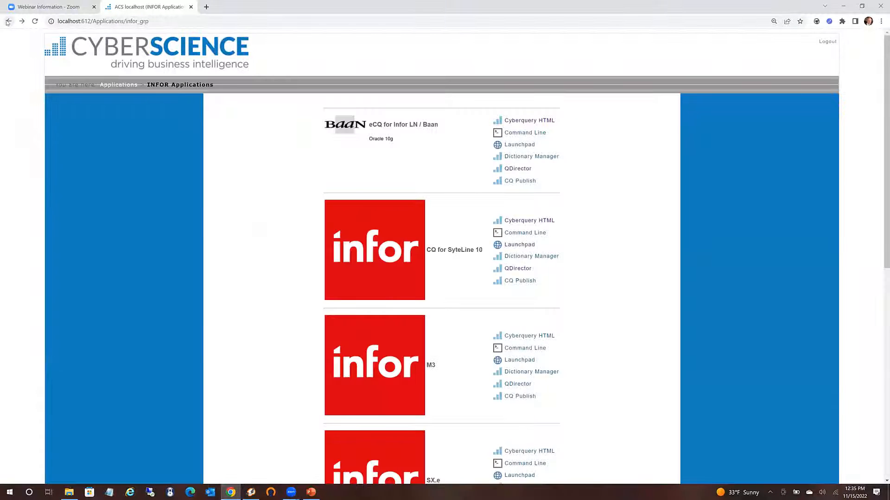
pyautogui.click(532, 222)
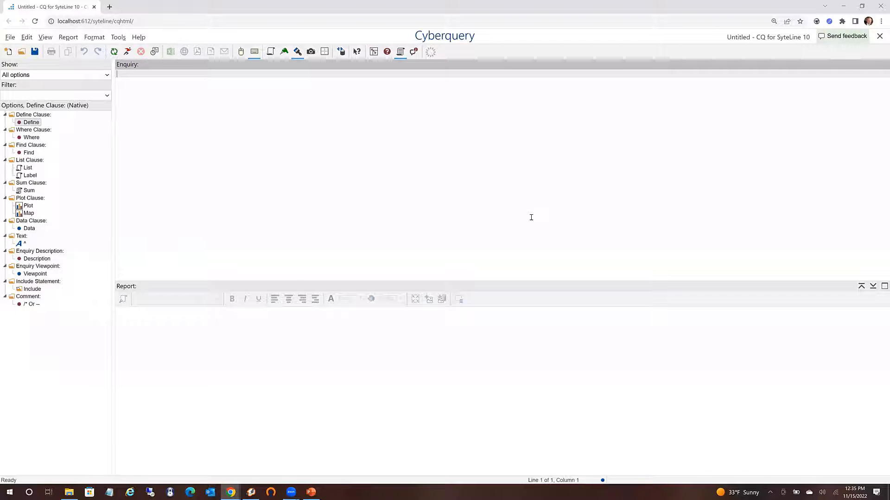
# Start the report wizard, review the descriptions of its report types and continue with a List Report.
pyautogui.click(240, 51)
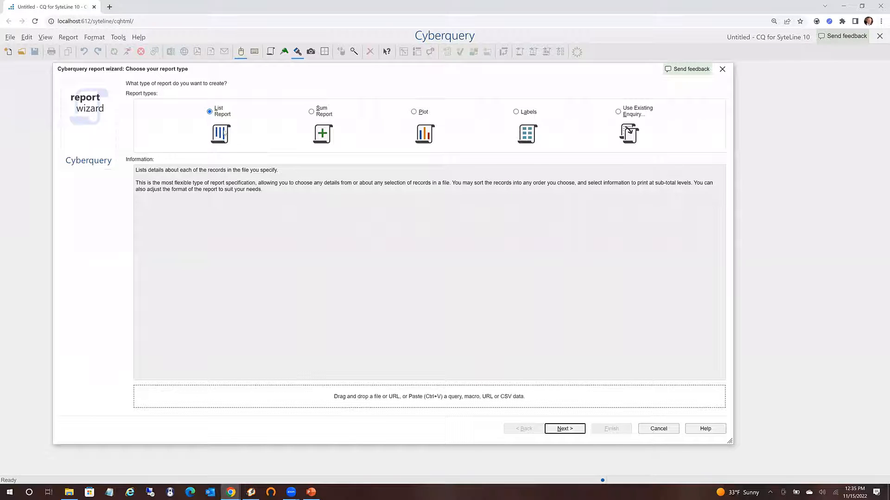
pyautogui.click(311, 113)
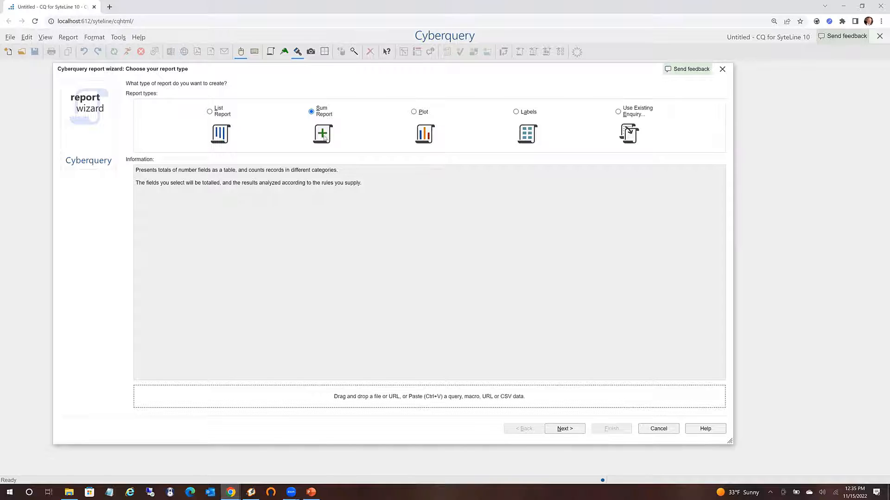
pyautogui.click(413, 112)
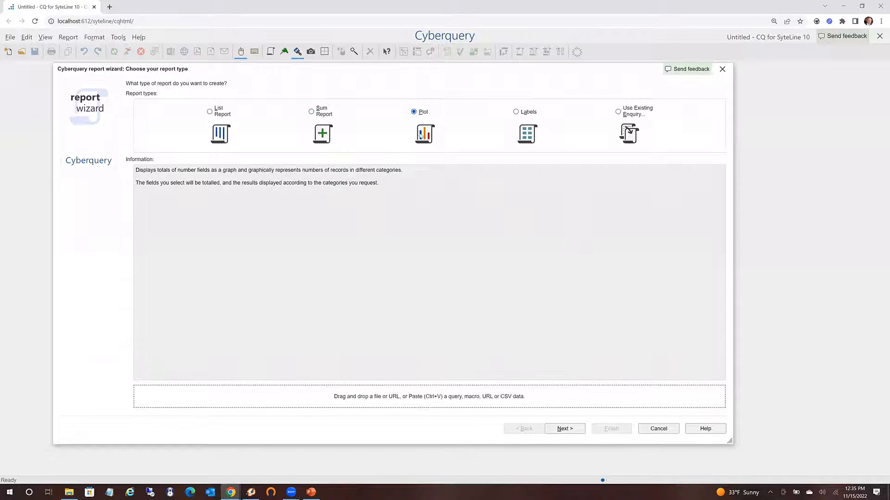
pyautogui.click(516, 113)
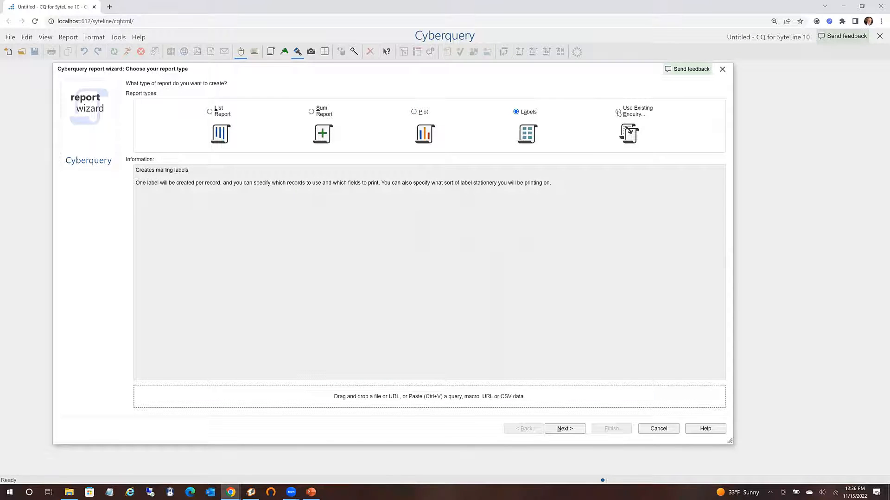
pyautogui.click(618, 112)
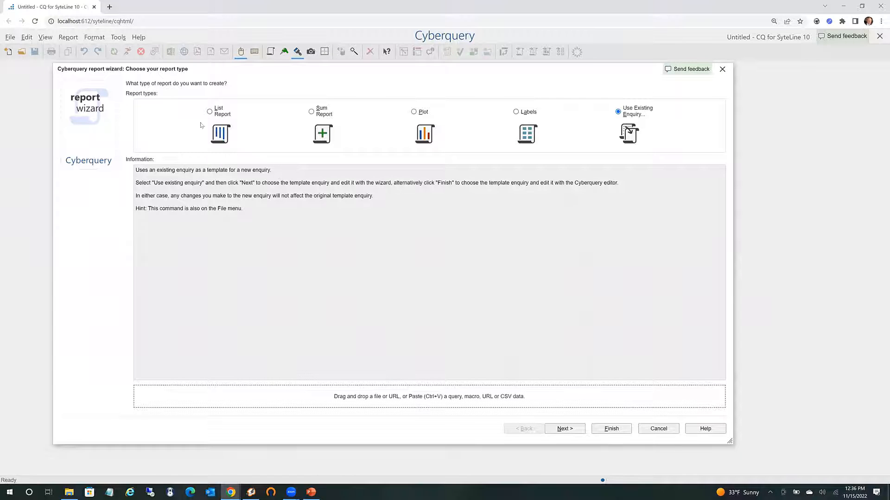
pyautogui.click(210, 112)
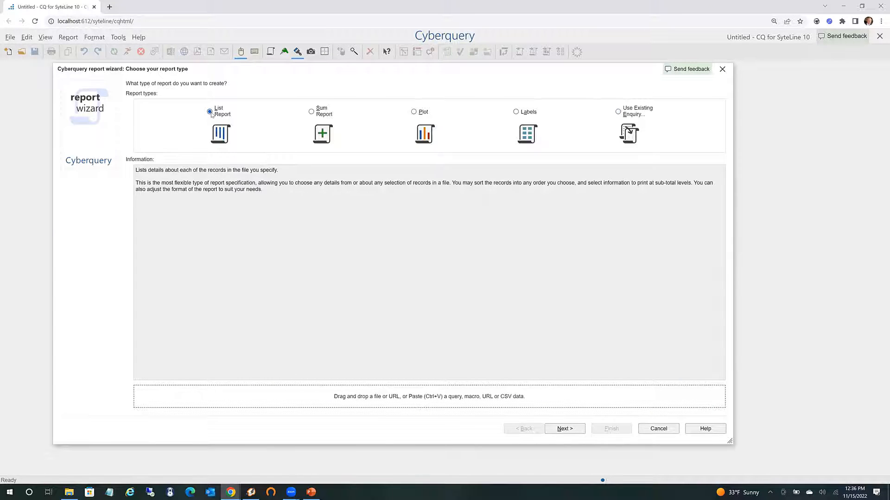
pyautogui.click(562, 429)
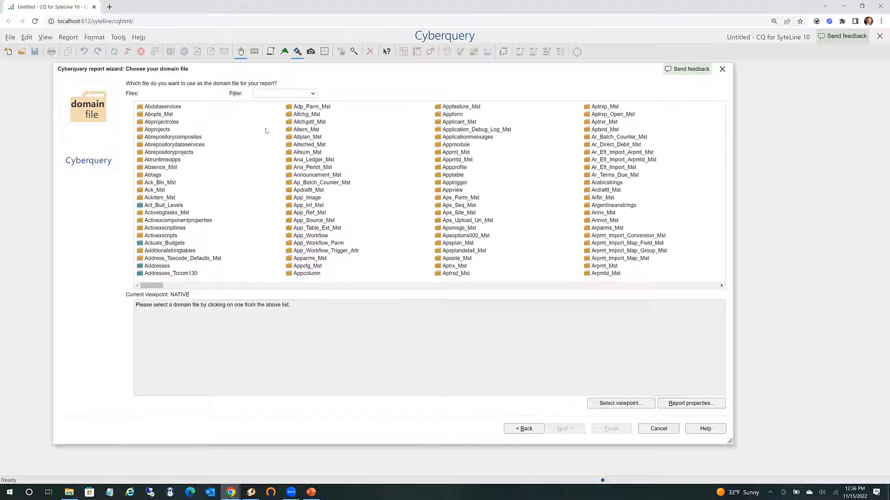
# Filter the domain files by "job" and examine the index details of Job_Mst, Jobroute_Mst and Jobtran_Mst.
pyautogui.click(266, 94)
pyautogui.write('job')
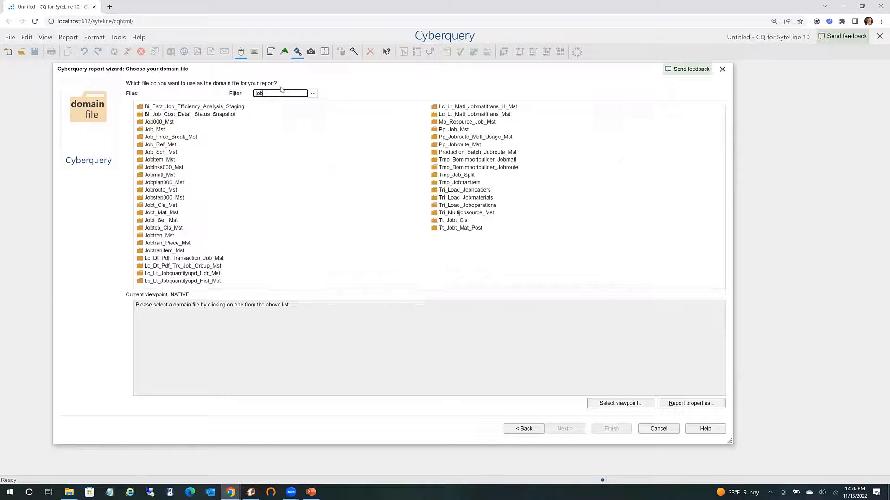
pyautogui.click(158, 130)
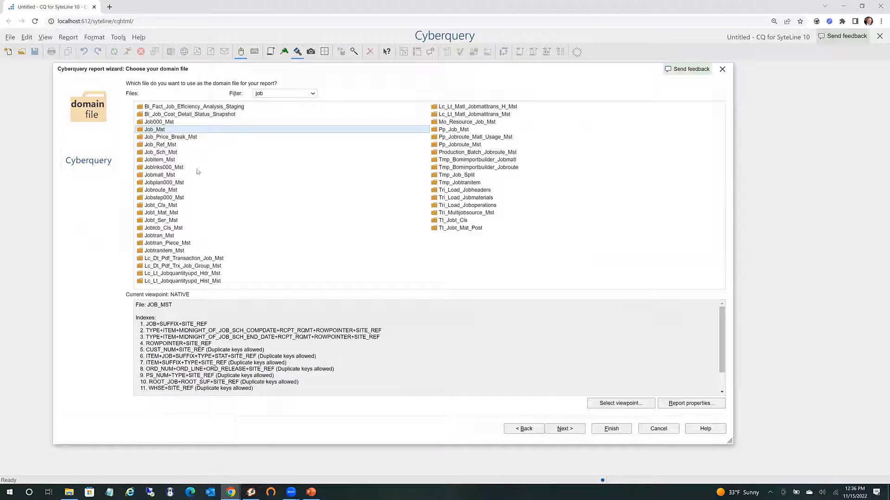
pyautogui.click(166, 191)
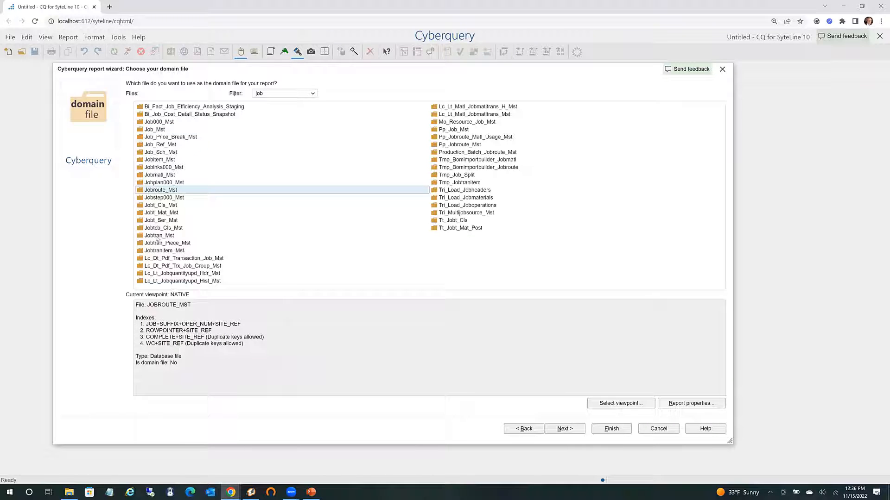
pyautogui.click(157, 236)
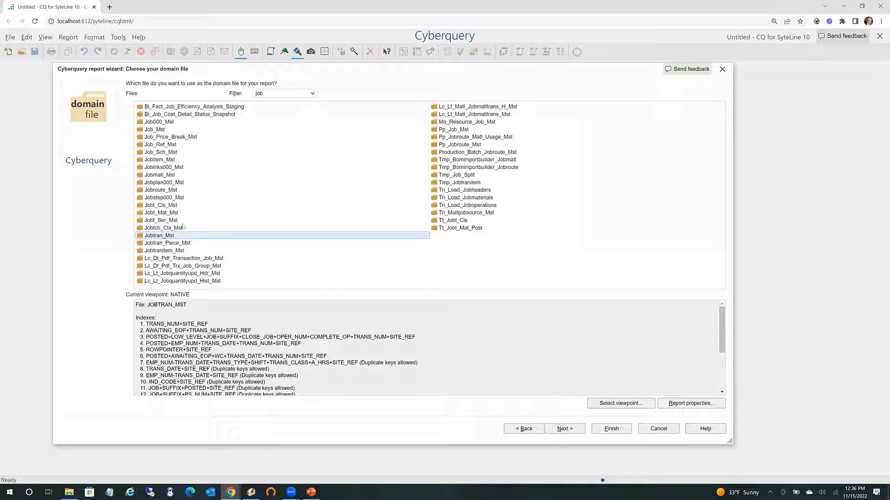
pyautogui.click(267, 95)
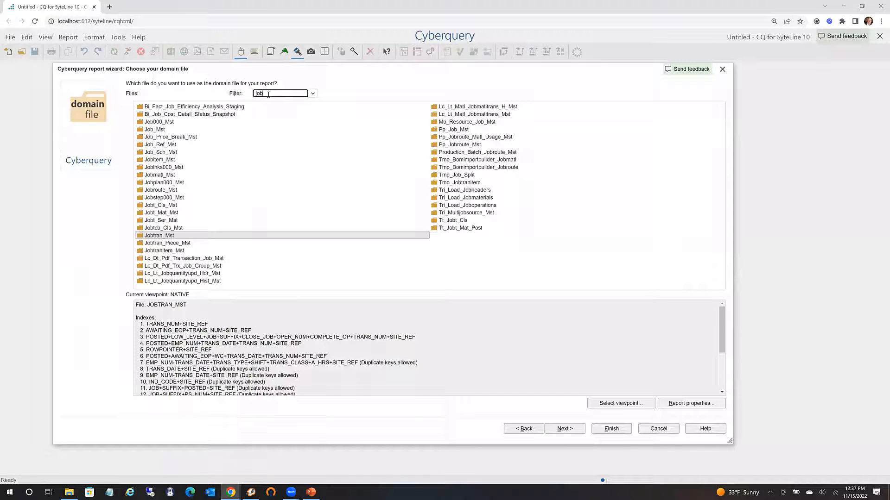
# Change the report's viewpoint to End_User.
pyautogui.click(604, 405)
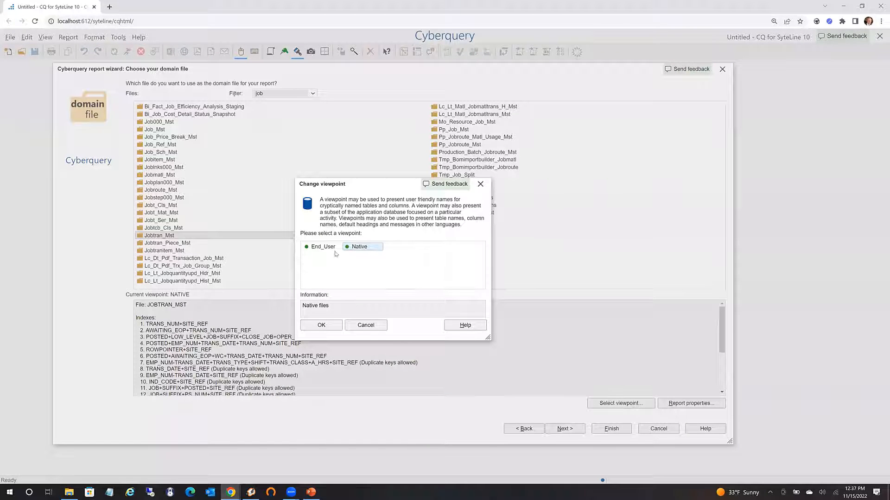
pyautogui.click(325, 248)
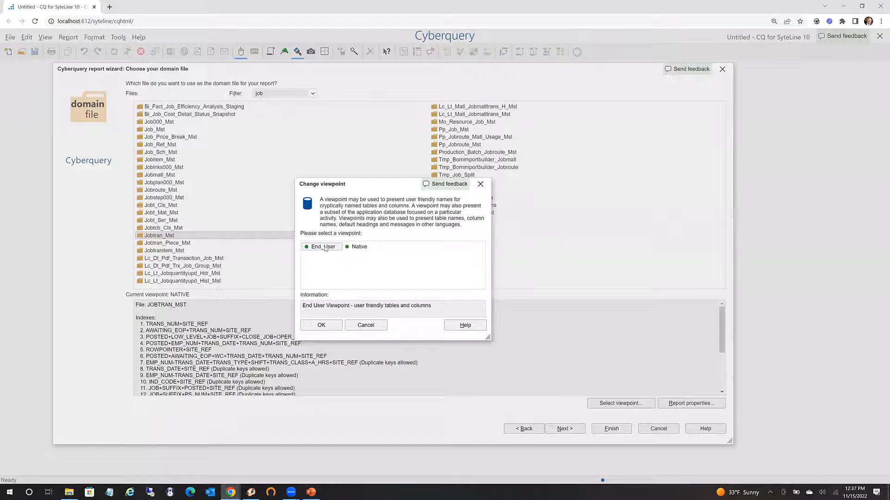
pyautogui.click(320, 326)
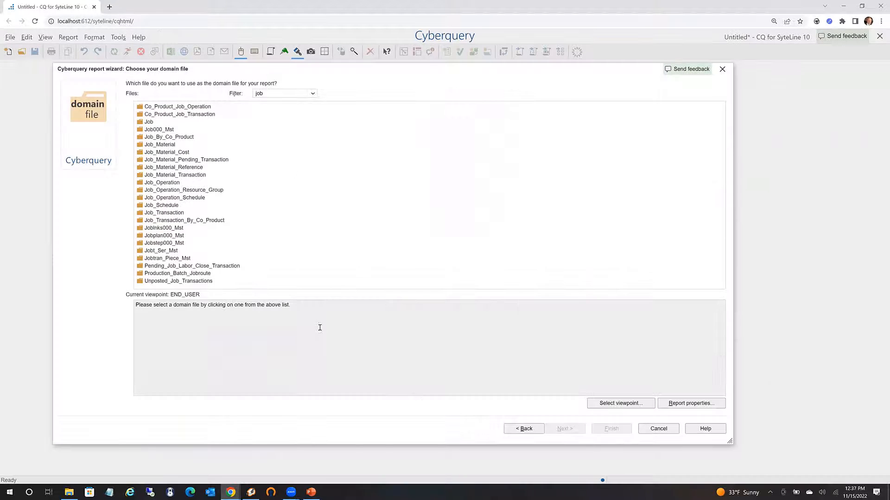
# Filter the domain files by "cust" and examine the native names and indexes of Customer_Address and Customer_Order.
pyautogui.click(270, 93)
pyautogui.hotkey('ctrl', 'a')
pyautogui.write('cus')
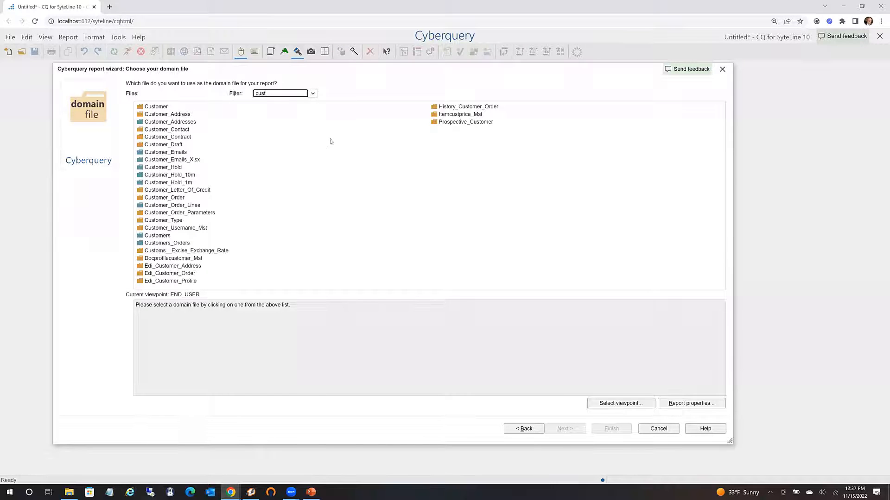
pyautogui.click(174, 115)
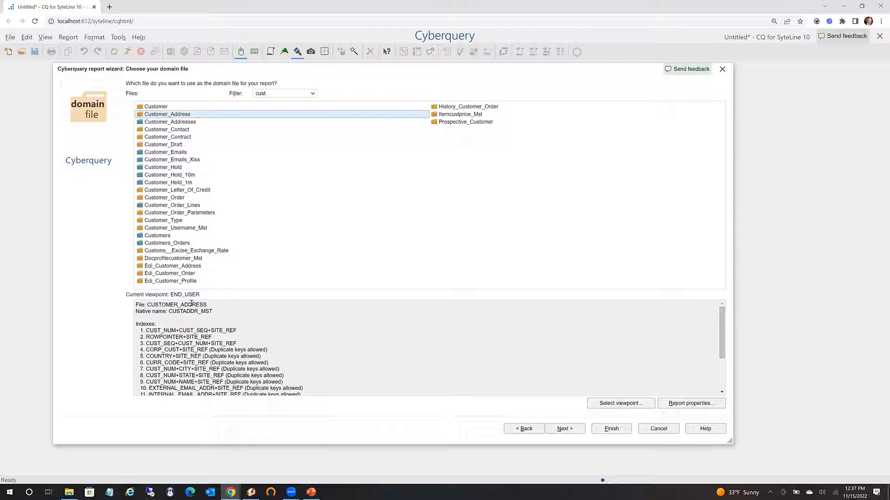
pyautogui.moveTo(168, 312); pyautogui.dragTo(213, 312)
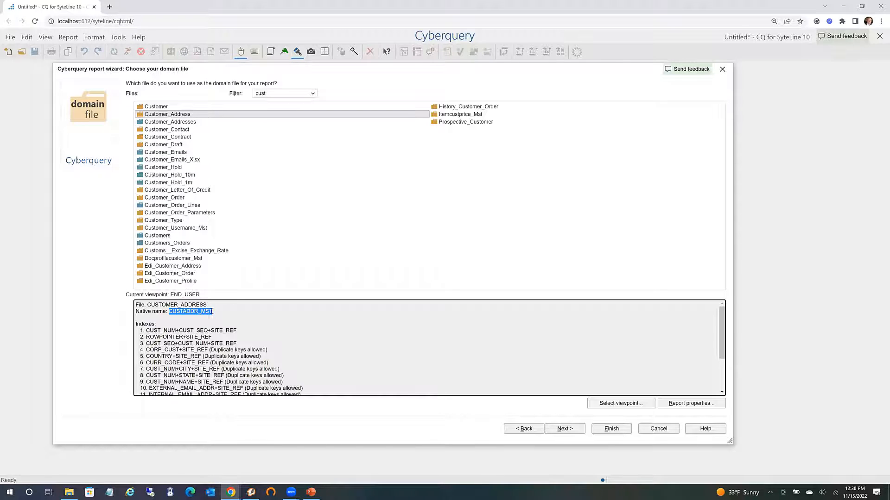
pyautogui.click(168, 197)
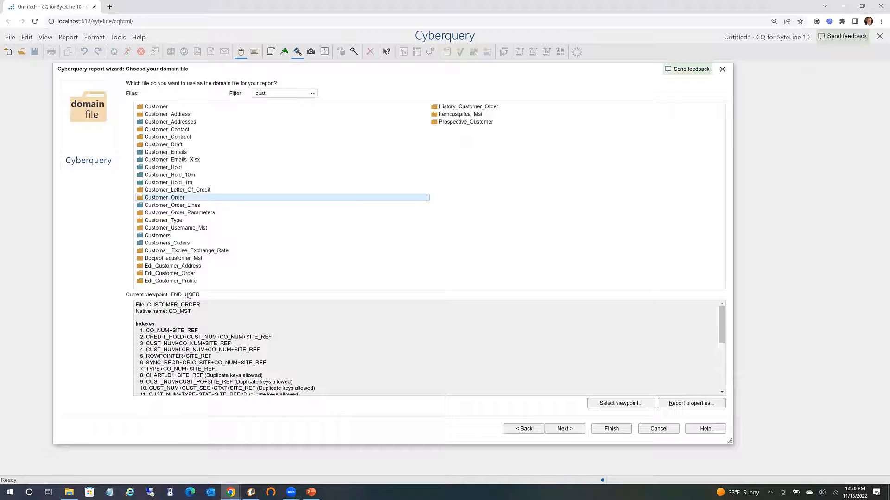
# Filter the domain files by "item" and choose Item as the report's domain file.
pyautogui.click(271, 94)
pyautogui.press('BackSpace')
pyautogui.press('BackSpace')
pyautogui.press('BackSpace')
pyautogui.press('BackSpace')
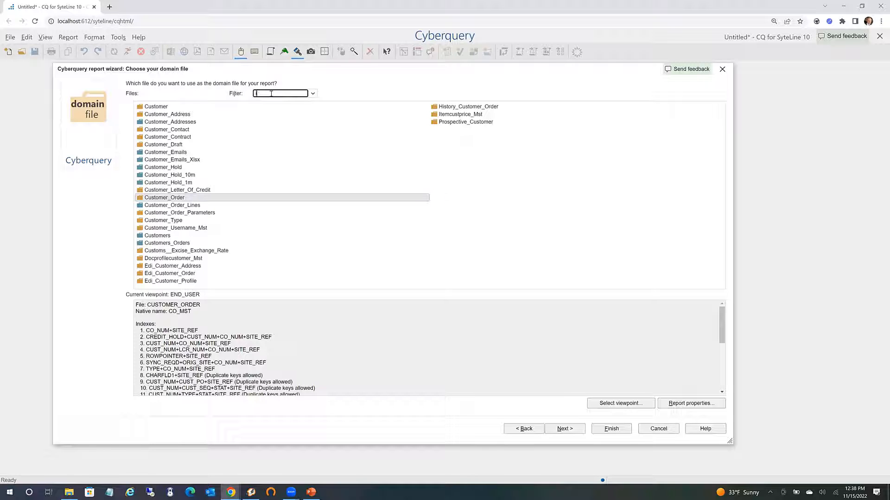
pyautogui.write('item')
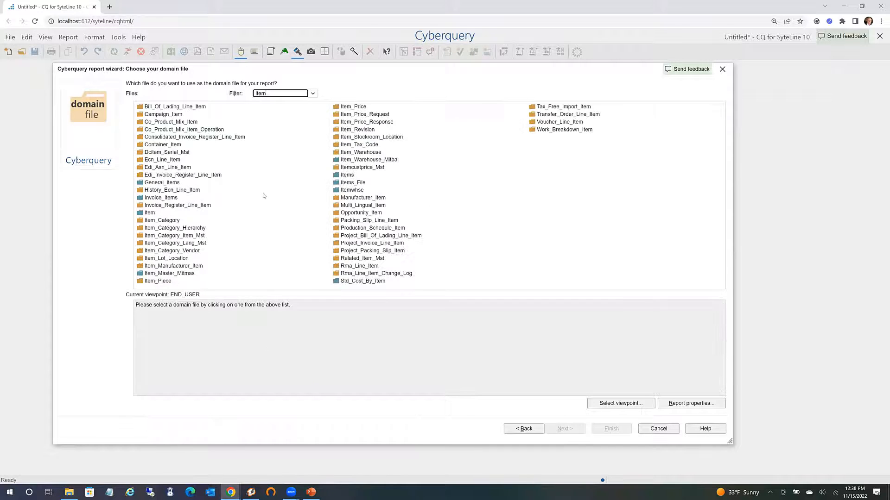
pyautogui.doubleClick(150, 213)
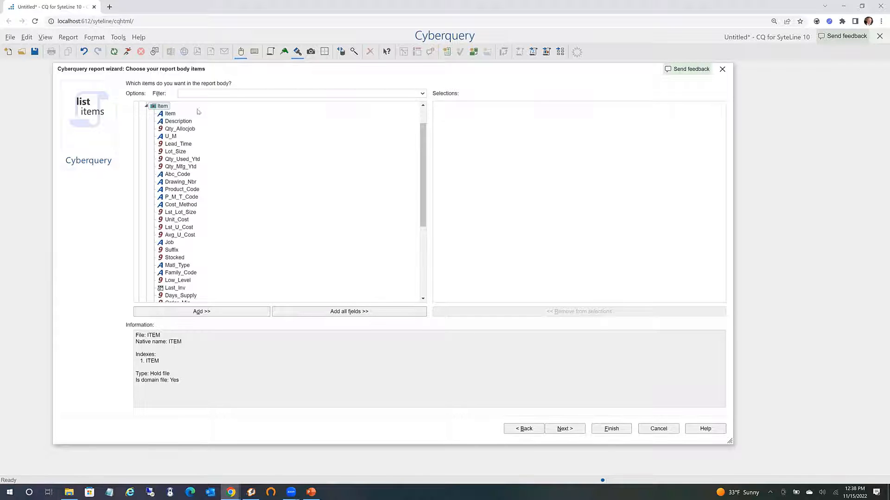
# Add Item, Description, U_M, P_M_T_Code, Product_Code and Unit_Cost from the Item file to the report body.
pyautogui.moveTo(172, 115); pyautogui.dragTo(518, 162)
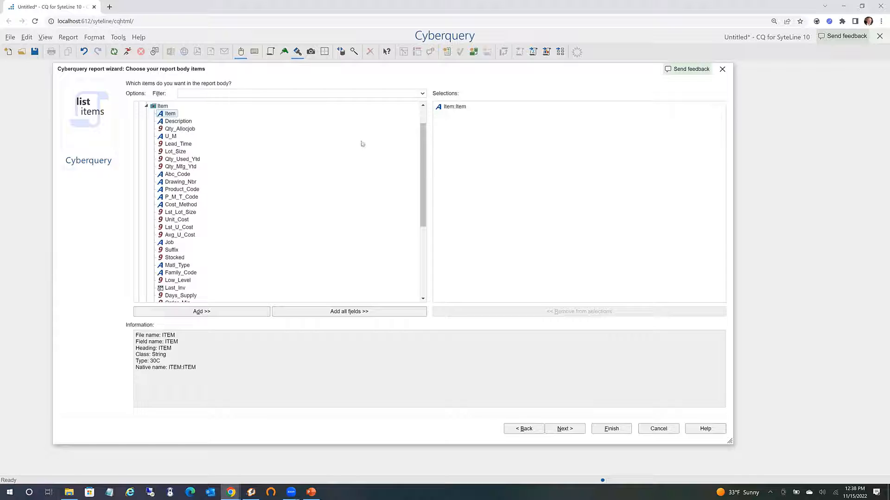
pyautogui.doubleClick(178, 122)
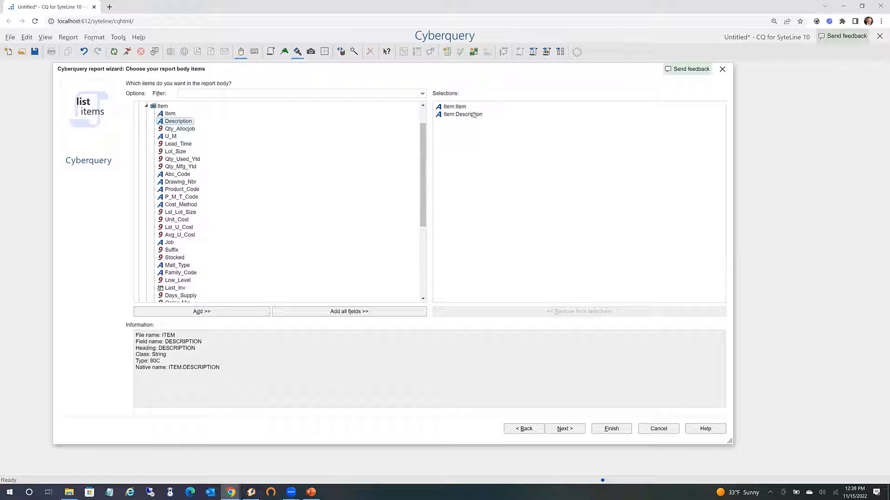
pyautogui.doubleClick(170, 136)
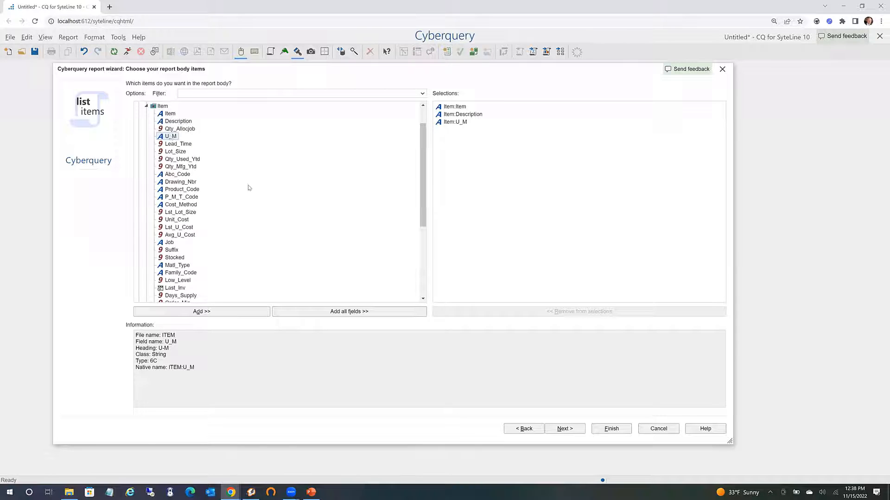
pyautogui.doubleClick(184, 198)
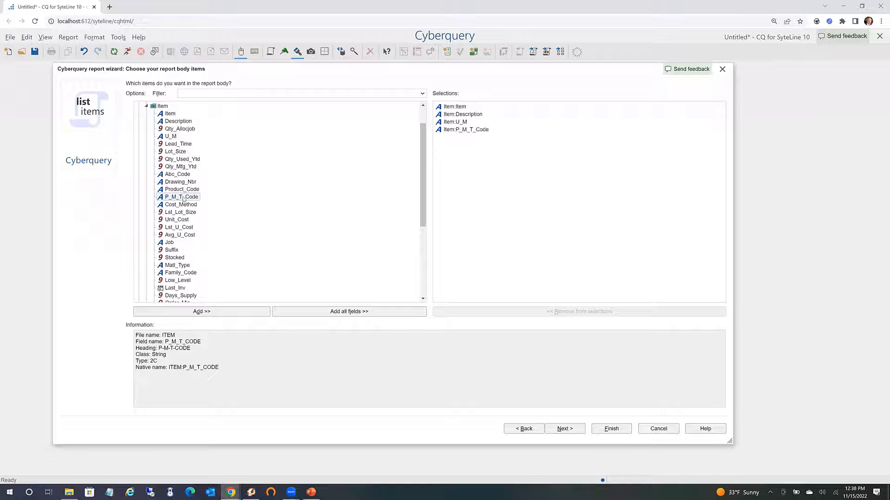
pyautogui.doubleClick(181, 190)
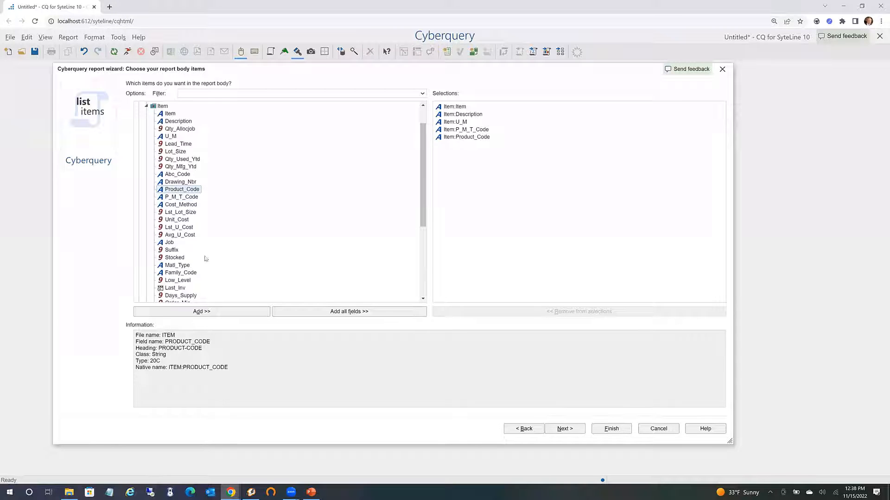
pyautogui.doubleClick(176, 220)
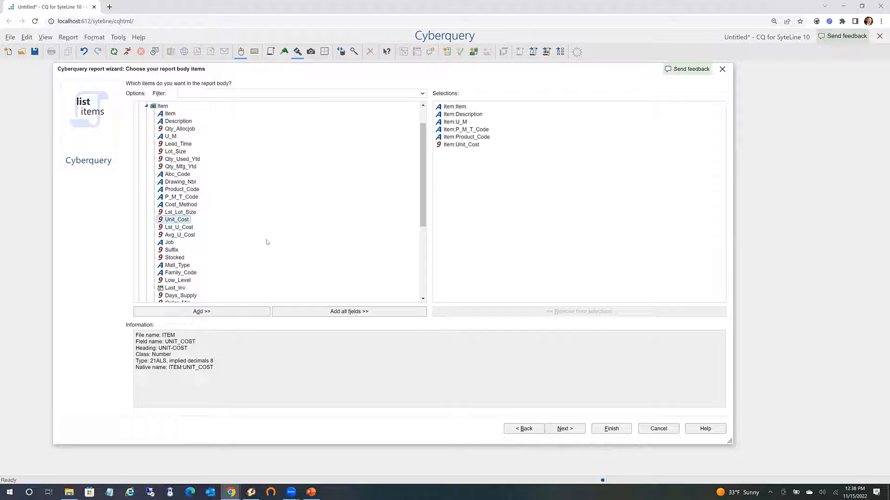
# Filter the available fields by "hand" and add Qty_On_Hand from the Itemwhse file to the report body.
pyautogui.click(196, 92)
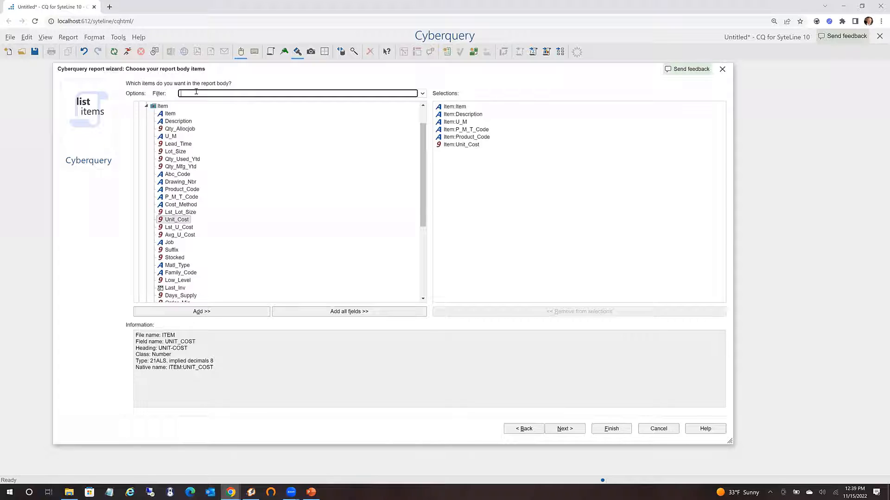
pyautogui.write('hand')
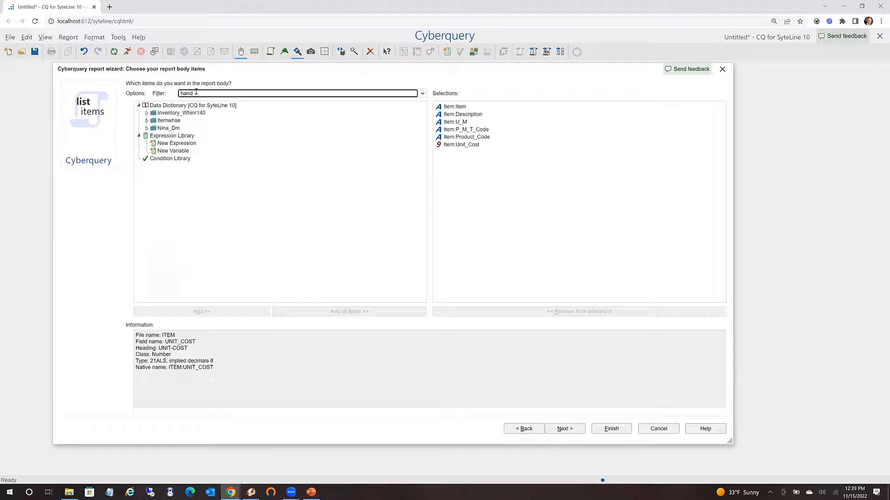
pyautogui.click(147, 121)
pyautogui.moveTo(167, 131); pyautogui.dragTo(494, 180)
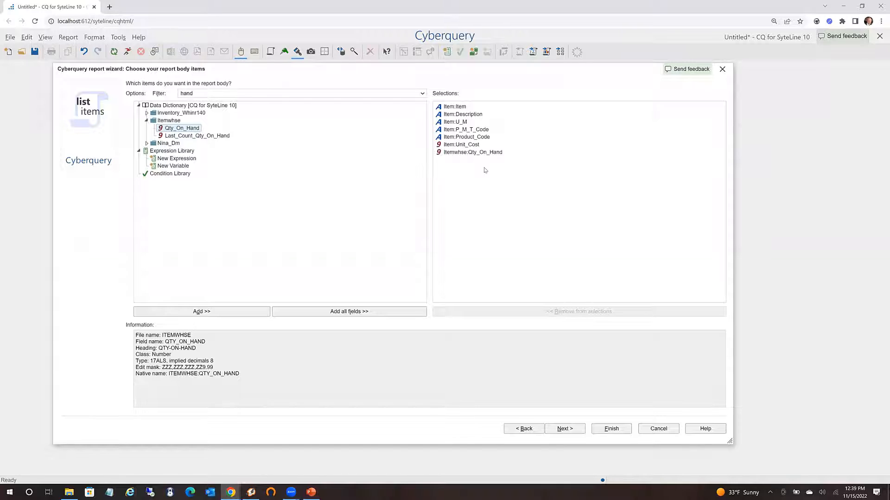
# Clear the field filter and add Whse from the Itemwhse file to the report body, directly before Qty_On_Hand.
pyautogui.click(203, 94)
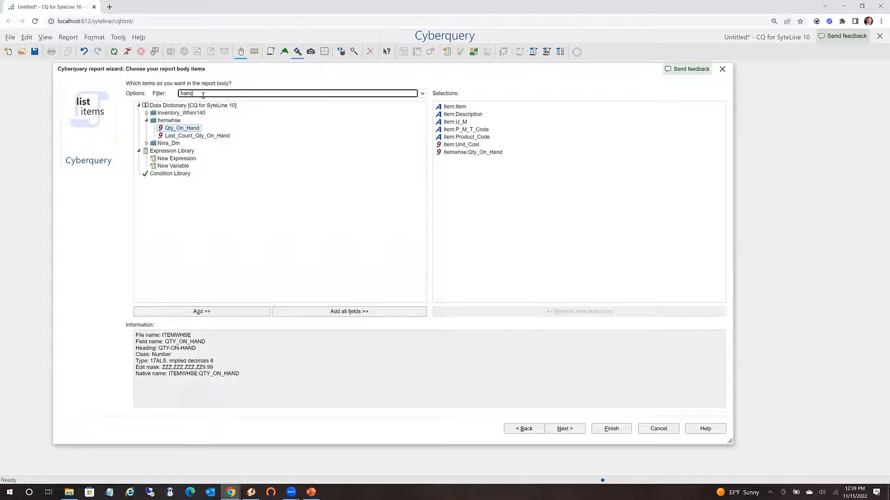
pyautogui.press('BackSpace')
pyautogui.press('BackSpace')
pyautogui.press('BackSpace')
pyautogui.press('BackSpace')
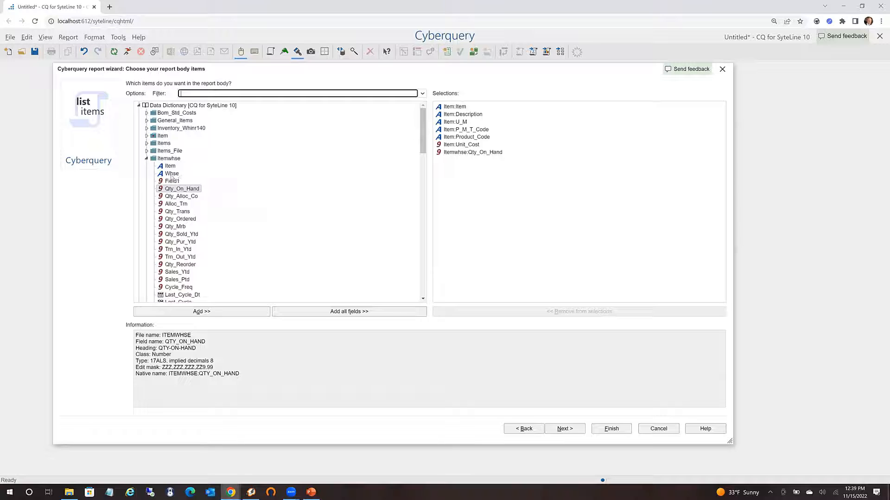
pyautogui.moveTo(167, 175); pyautogui.dragTo(470, 148)
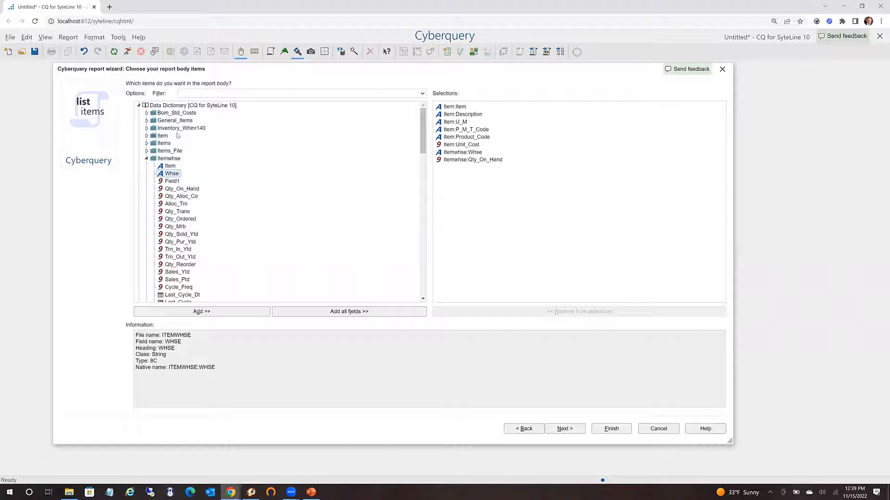
# Accept the body items, set the report to sort by Item, and continue to the record selection criteria.
pyautogui.moveTo(200, 150)
pyautogui.click(565, 429)
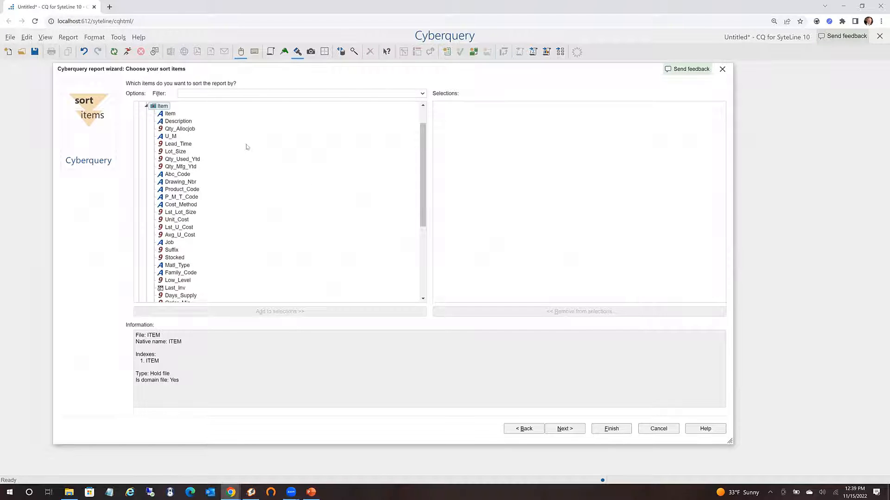
pyautogui.doubleClick(168, 114)
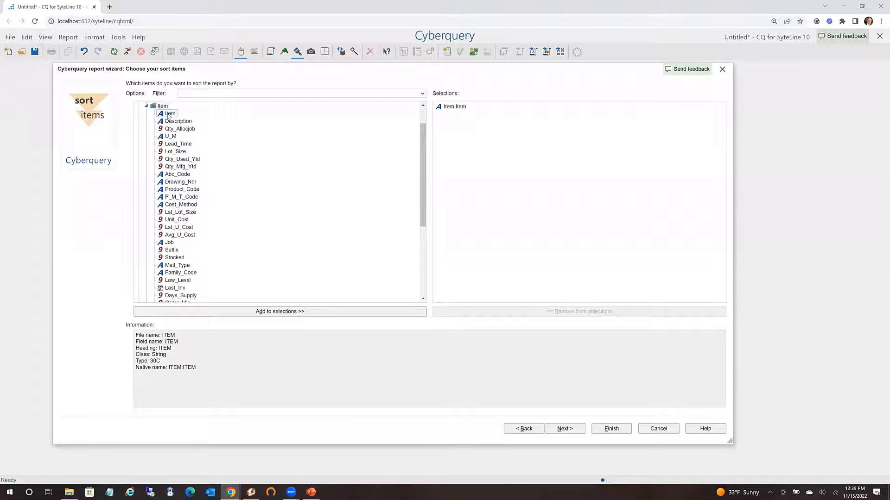
pyautogui.click(560, 430)
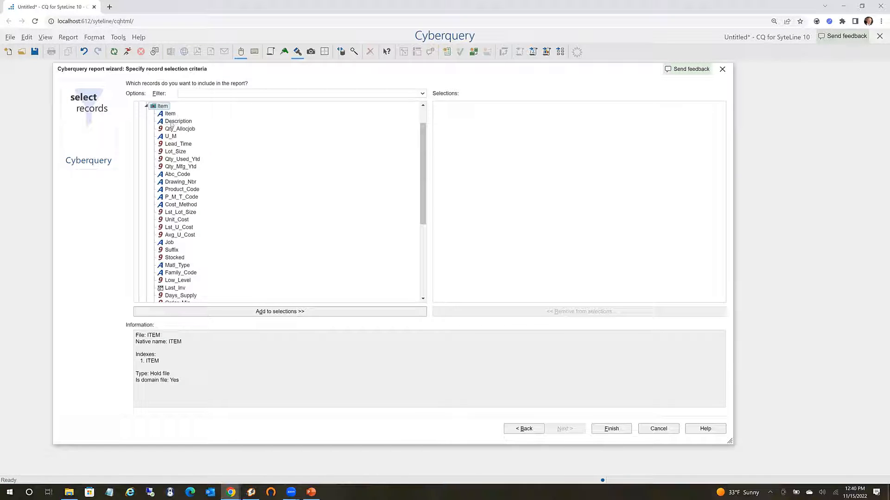
pyautogui.doubleClick(171, 122)
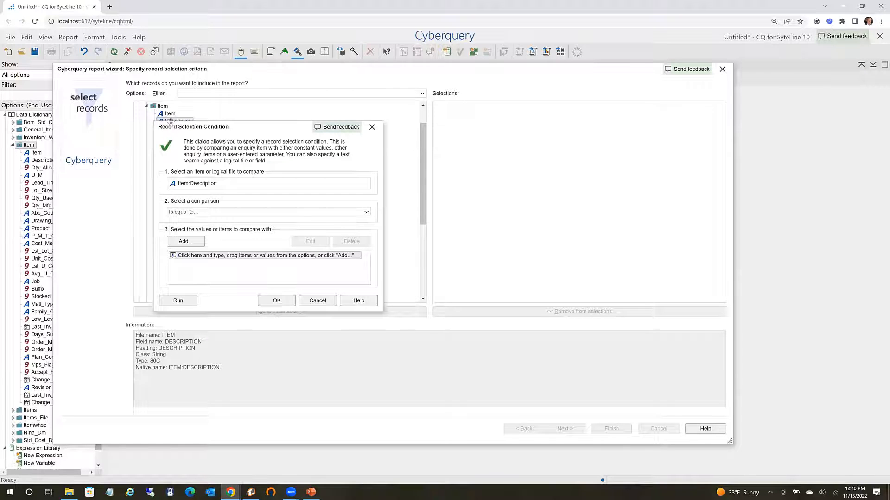
pyautogui.click(366, 213)
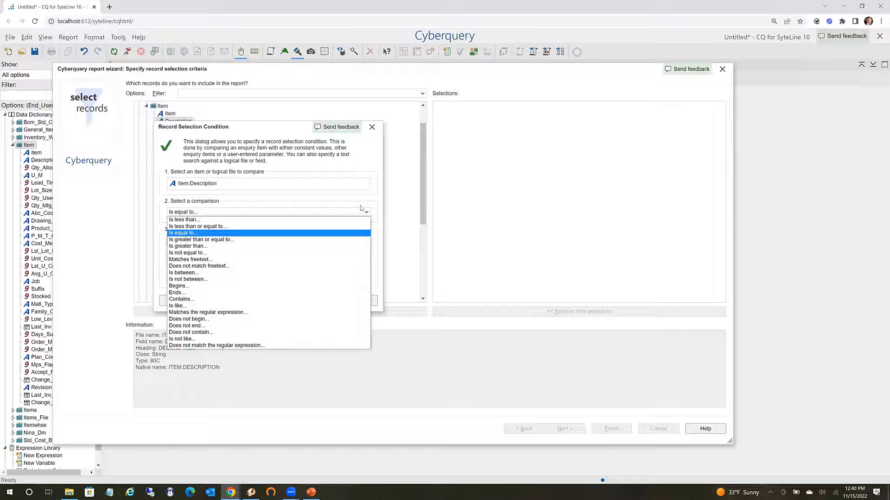
pyautogui.click(259, 126)
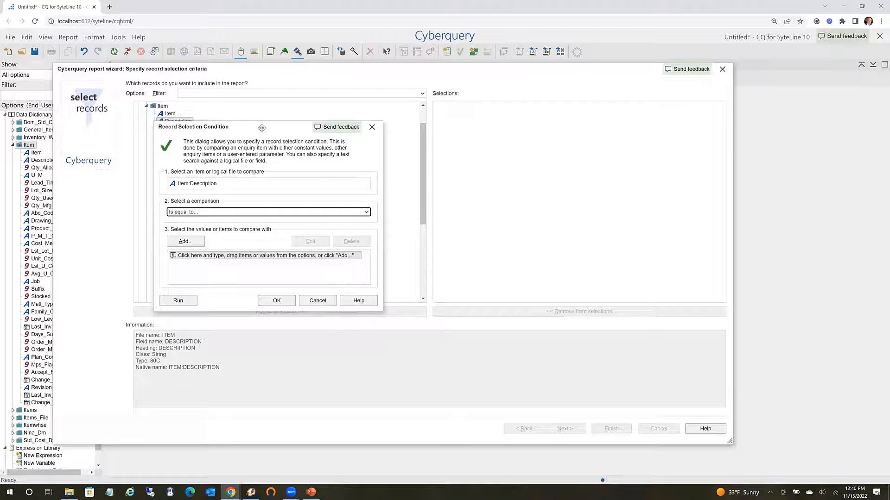
pyautogui.click(318, 302)
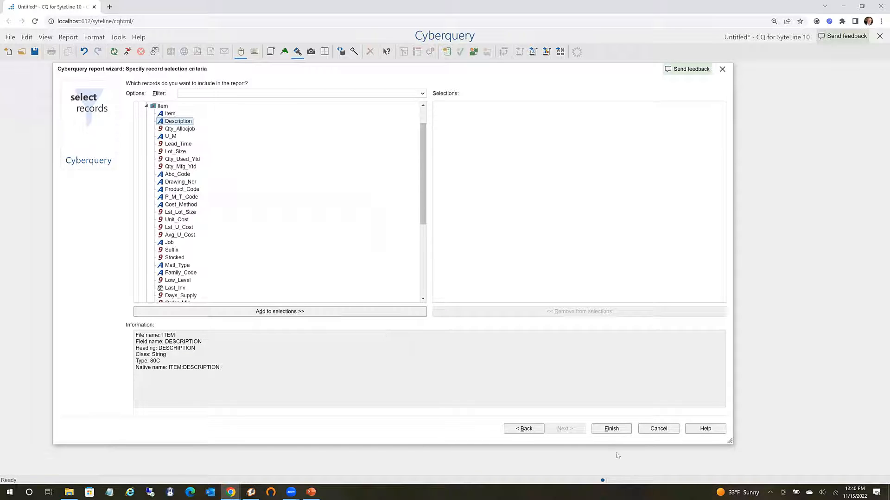
# Finish the report wizard without record selection criteria to generate the item list report.
pyautogui.click(612, 429)
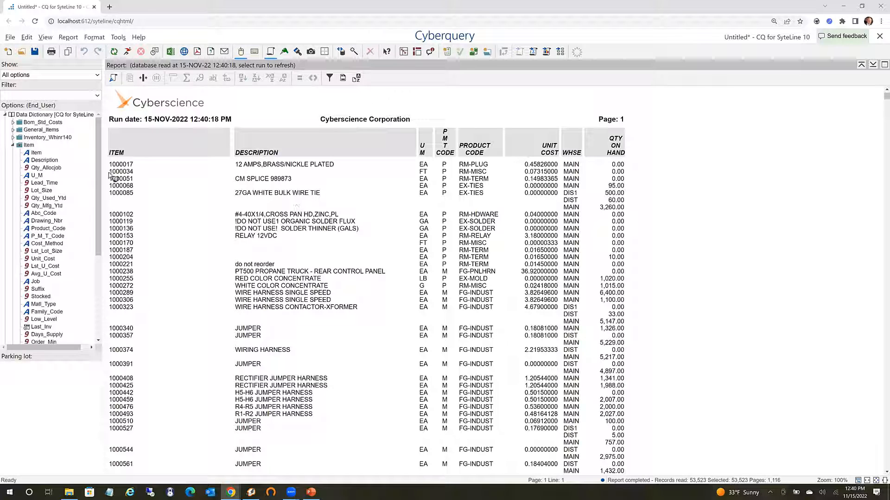
# Insert the Item file's Family_Code field into the report as a column right after Description.
pyautogui.click(40, 191)
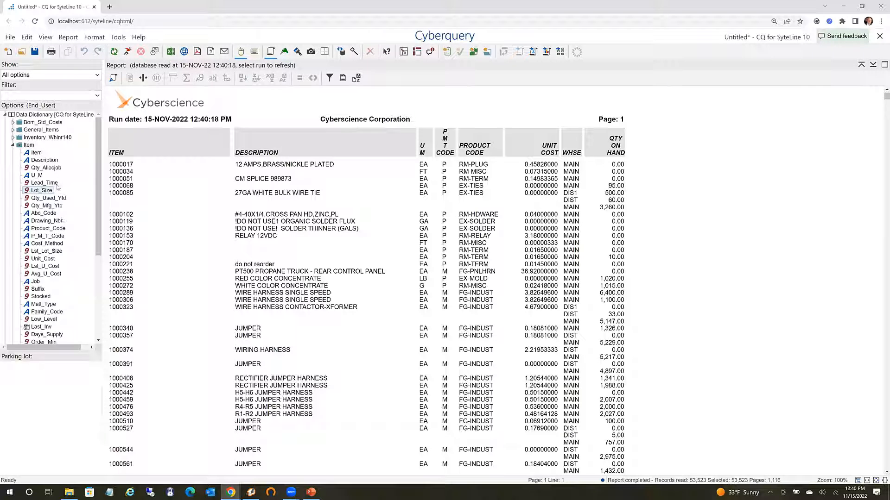
pyautogui.click(52, 314)
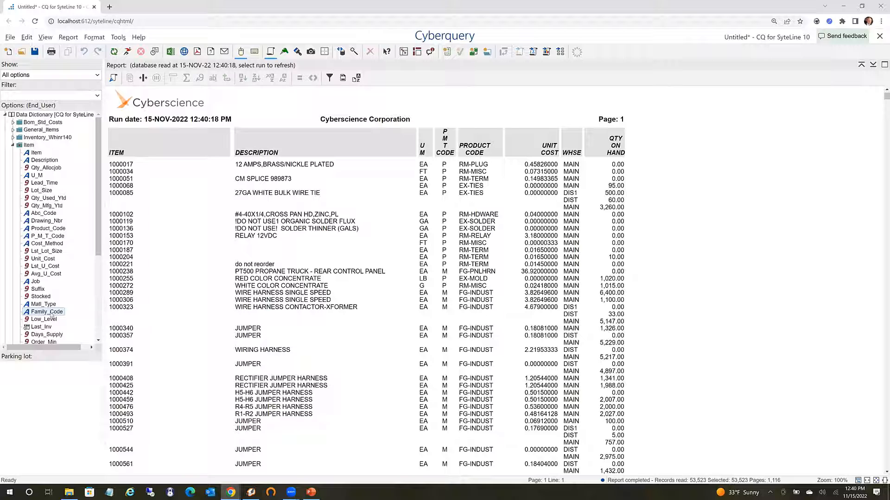
pyautogui.moveTo(48, 315)
pyautogui.mouseDown()
pyautogui.moveTo(70, 297)
pyautogui.moveTo(297, 209)
pyautogui.moveTo(377, 243)
pyautogui.moveTo(402, 278)
pyautogui.mouseUp()
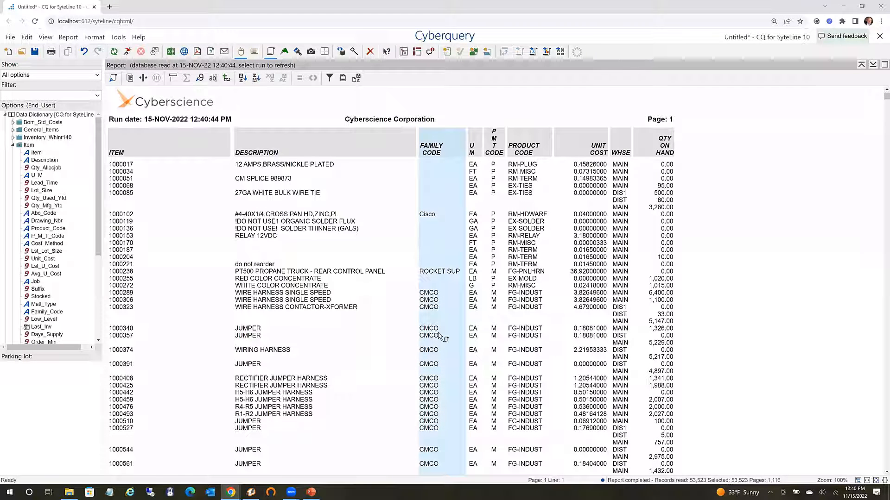
# Delete the Family Code column from the report.
pyautogui.click(436, 274)
pyautogui.rightClick(434, 273)
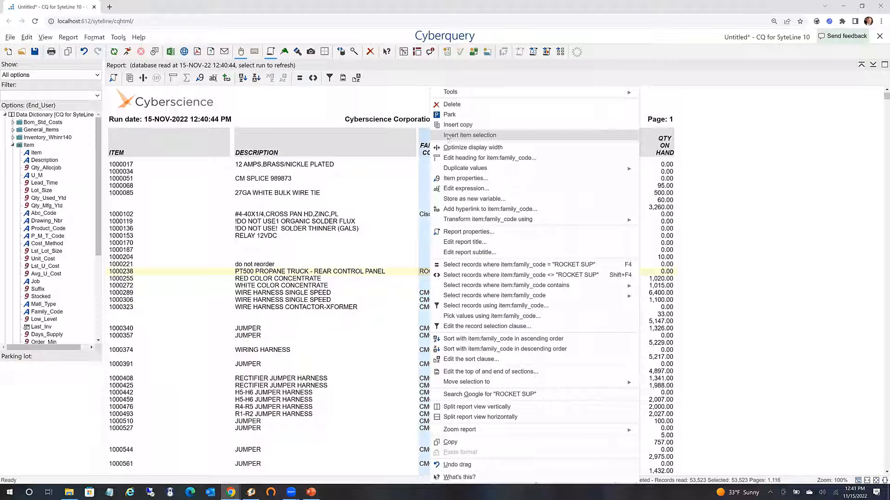
pyautogui.click(454, 106)
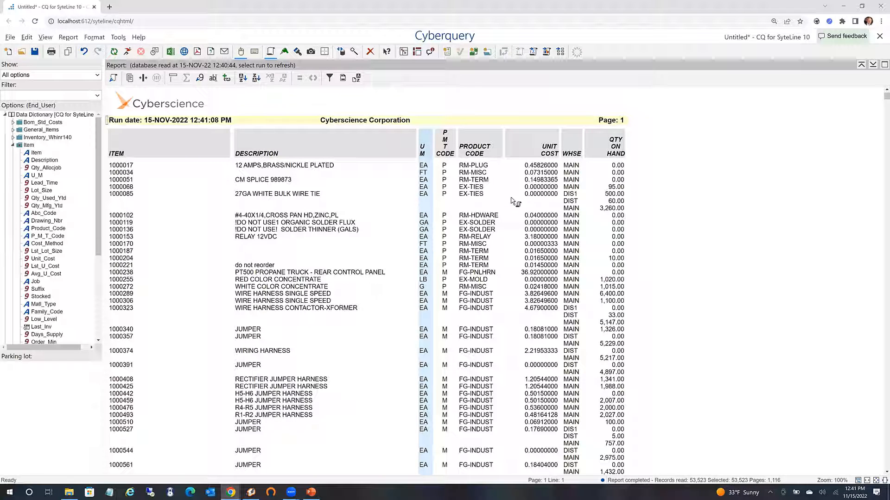
# Add a calculated column that multiplies Unit Cost by Qty On Hand.
pyautogui.click(542, 180)
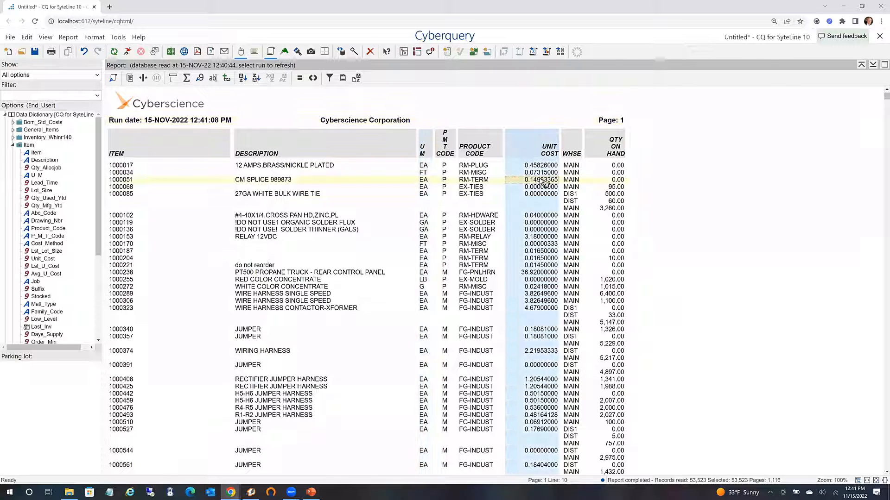
pyautogui.click(618, 201)
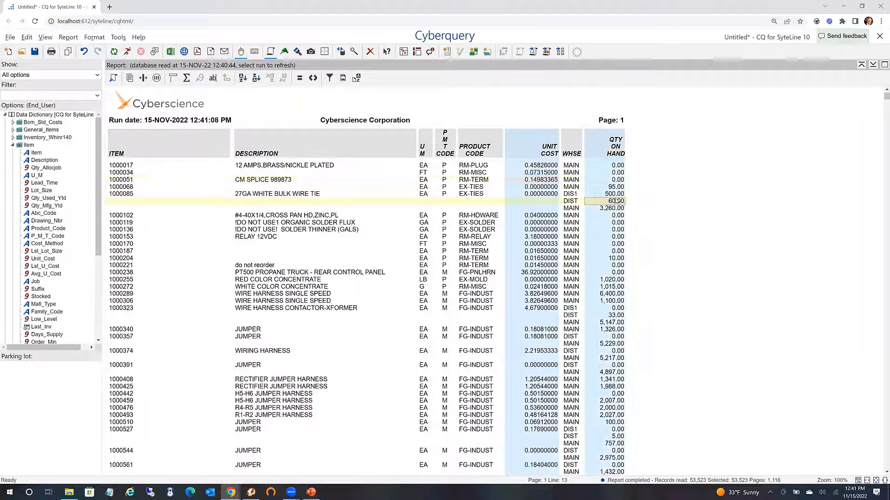
pyautogui.rightClick(617, 202)
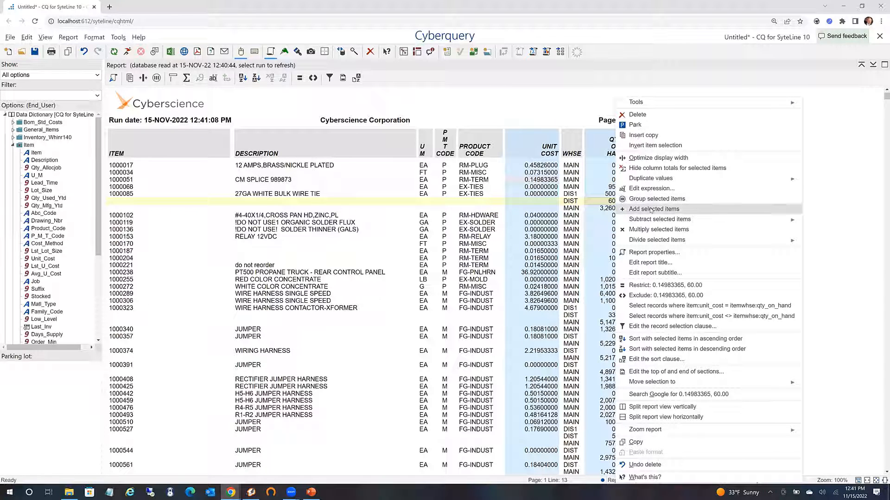
pyautogui.moveTo(651, 221)
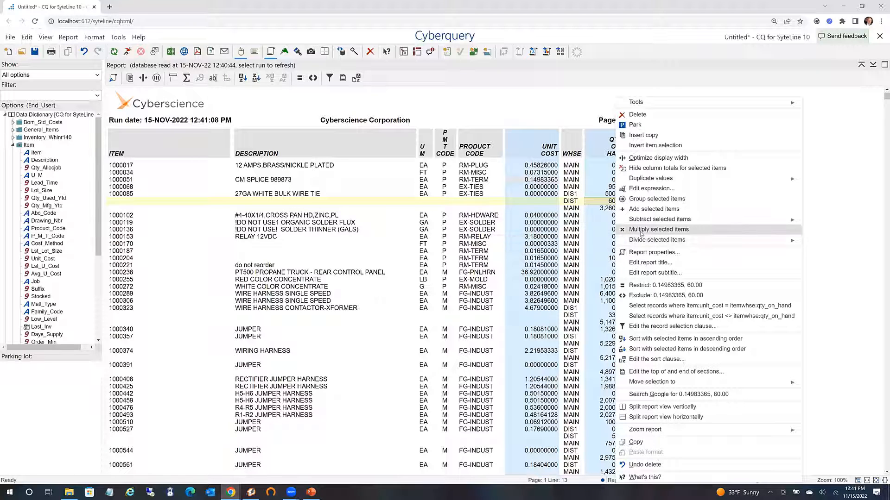
pyautogui.click(641, 230)
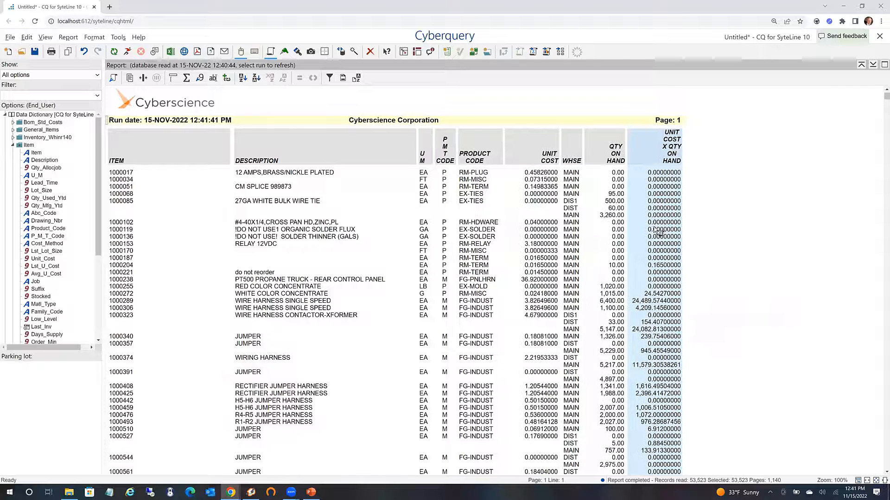
# Change the heading of the calculated cost column to "EXTENDED COST" in all uppercase letters.
pyautogui.doubleClick(673, 149)
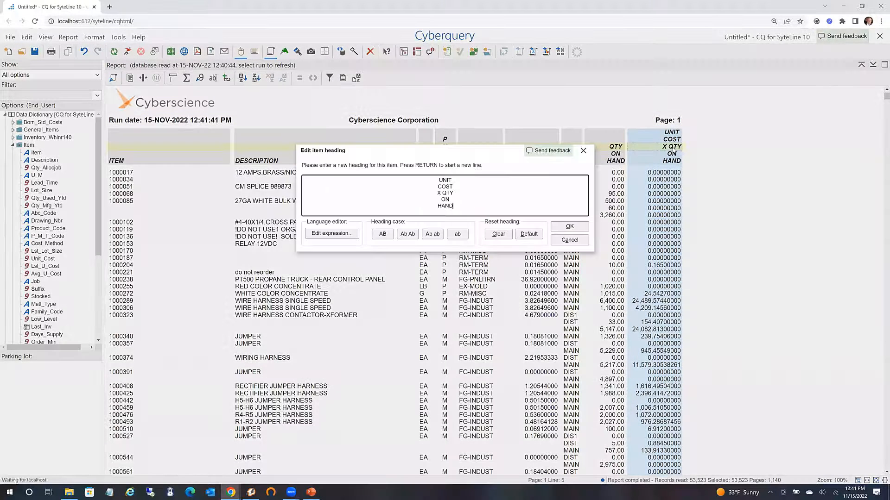
pyautogui.write('Ex')
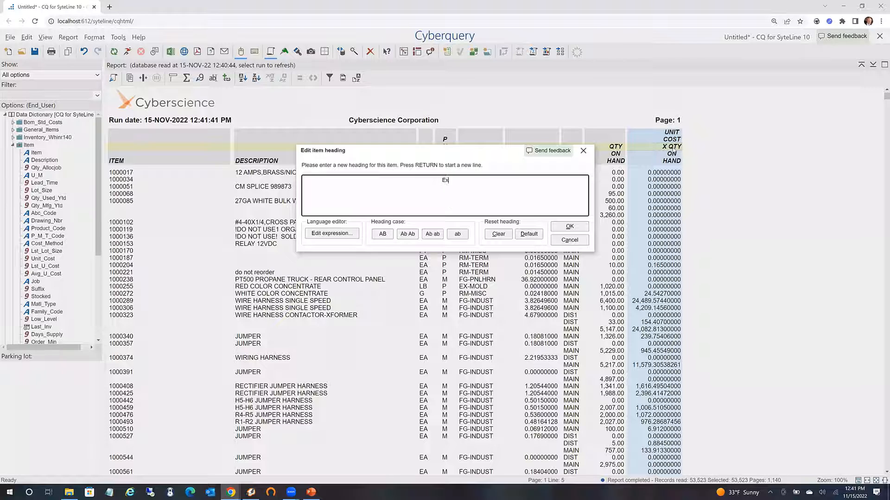
pyautogui.write('tended Cost')
pyautogui.click(383, 234)
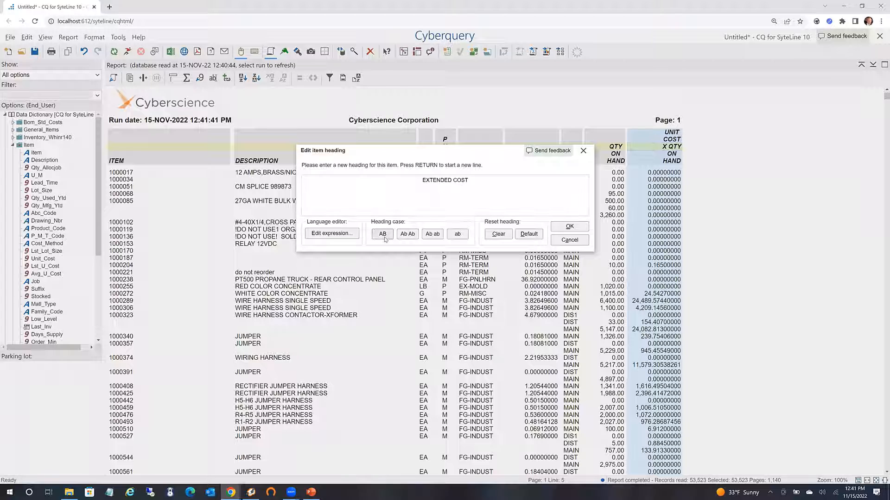
pyautogui.click(580, 230)
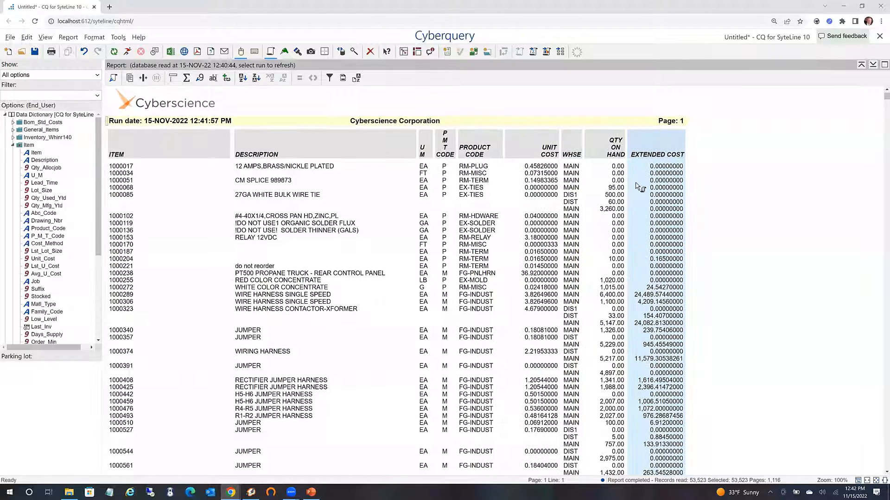
# Format the EXTENDED COST column to show 2 decimal places.
pyautogui.click(656, 182)
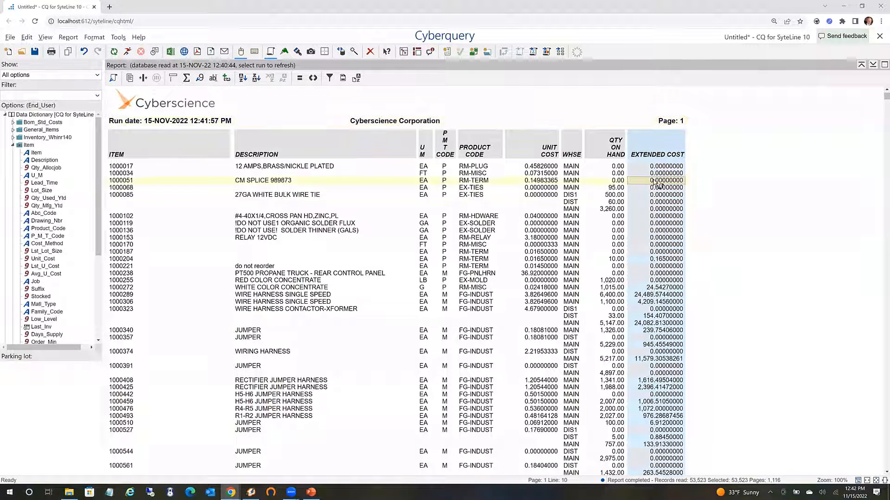
pyautogui.rightClick(655, 183)
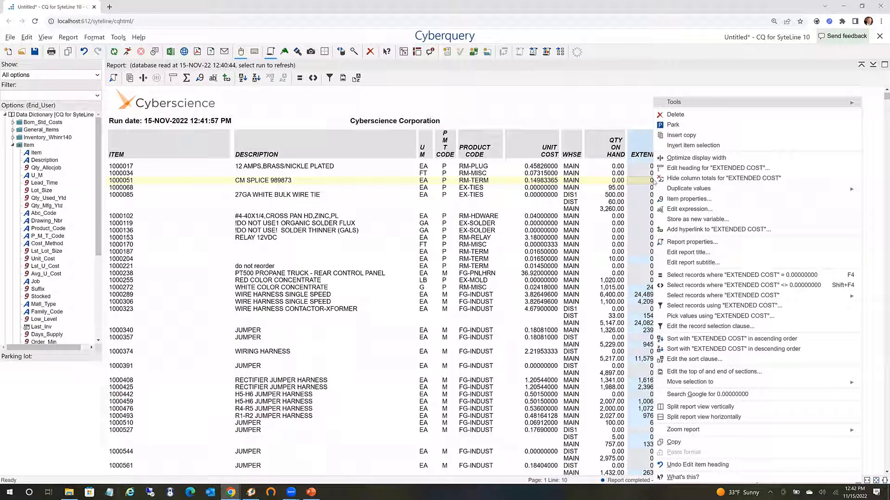
pyautogui.click(681, 199)
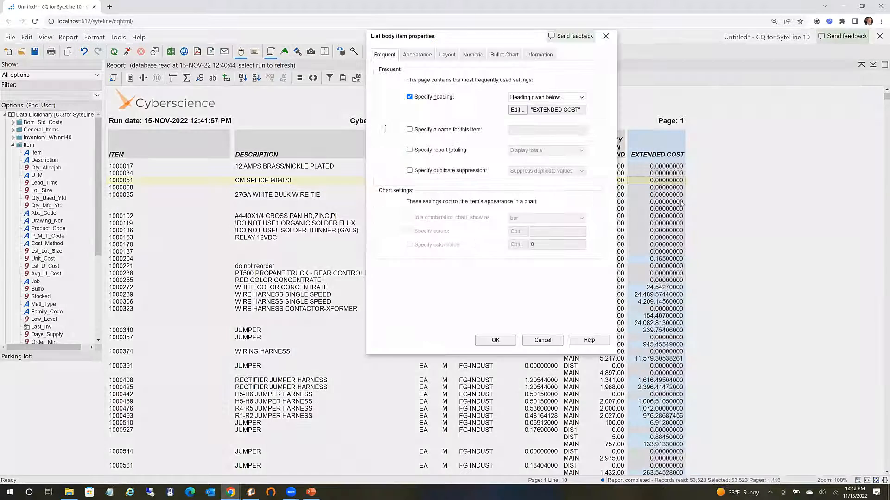
pyautogui.click(473, 56)
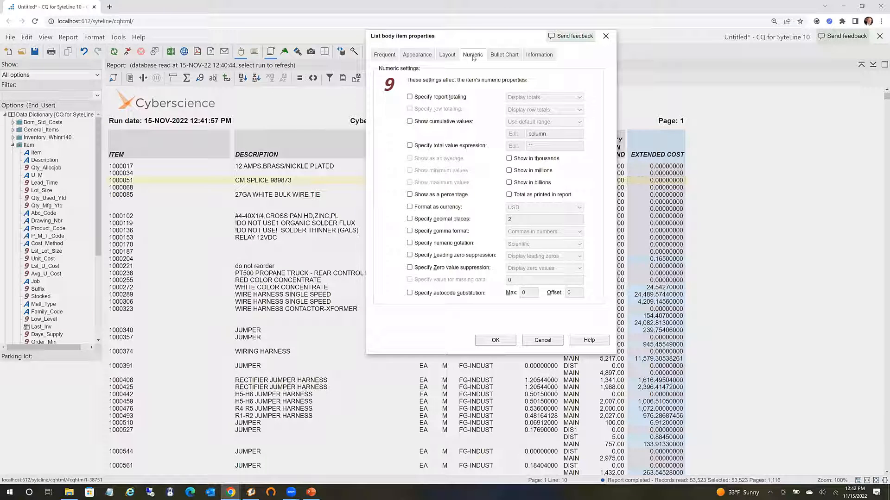
pyautogui.click(409, 219)
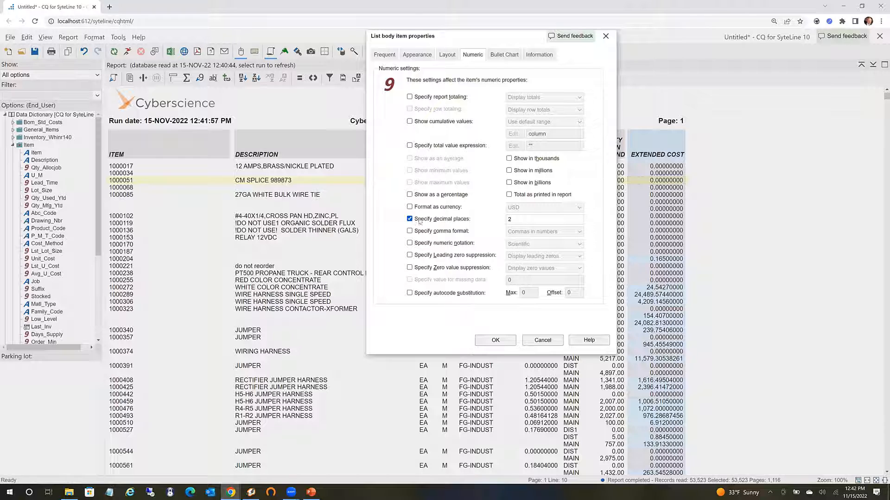
pyautogui.click(497, 340)
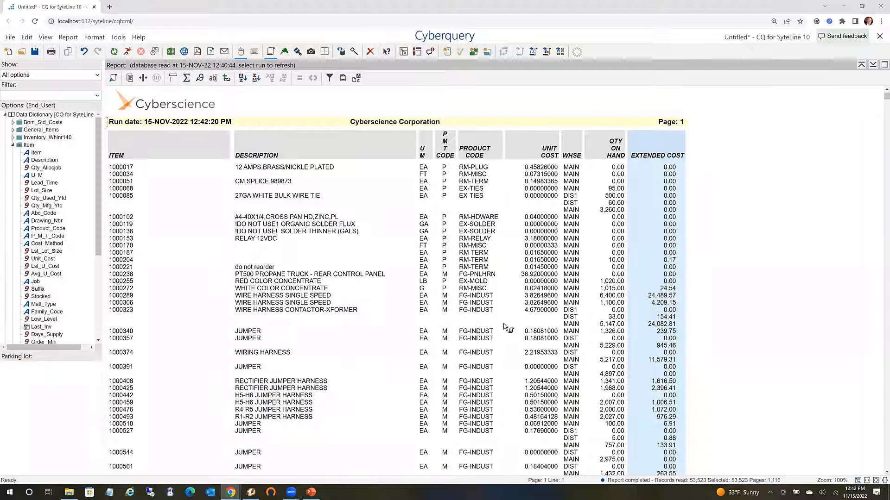
# Sort the report by EXTENDED COST in descending order, ranked above Item in the sort order.
pyautogui.rightClick(647, 252)
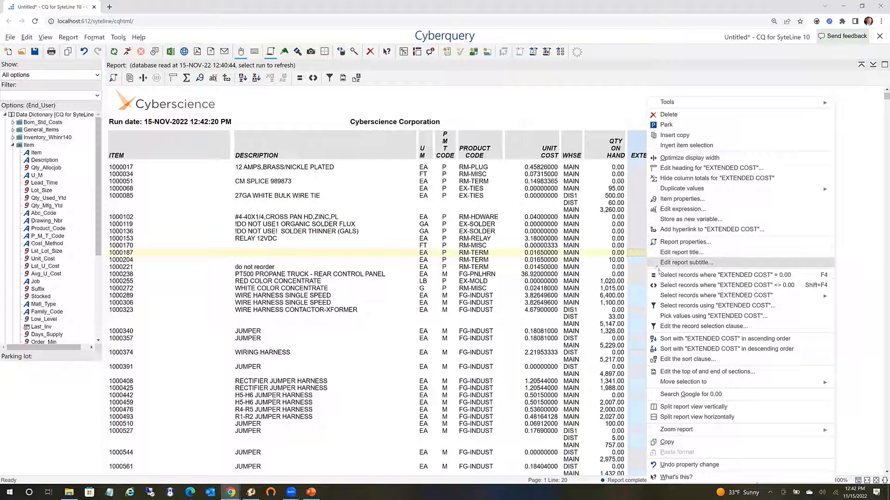
pyautogui.click(669, 351)
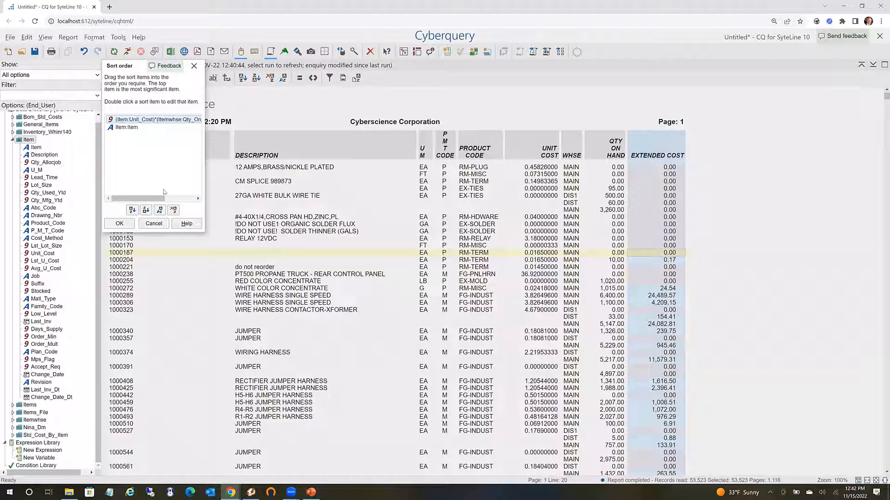
pyautogui.click(132, 226)
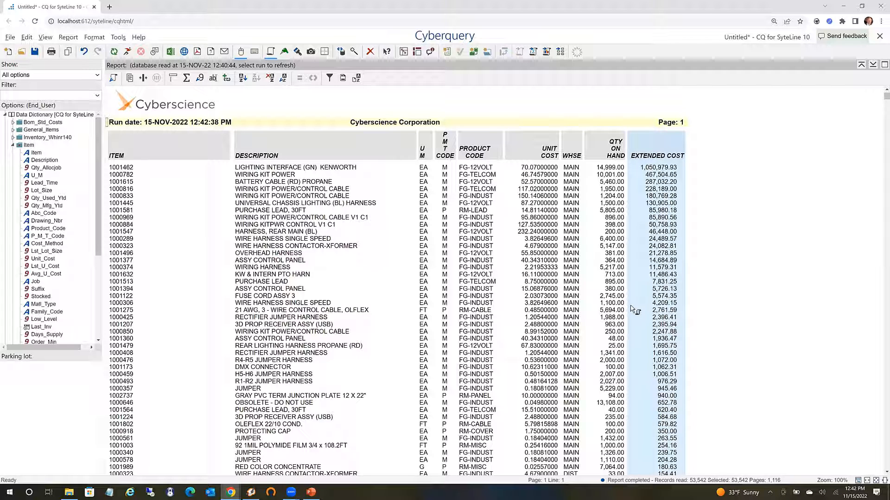
# Limit the report to records where the item's P_M_T_Code equals "M".
pyautogui.click(444, 205)
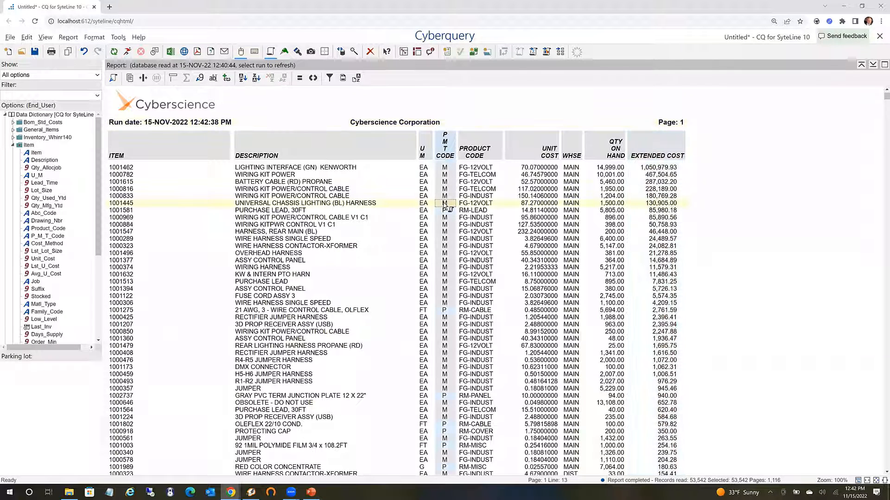
pyautogui.rightClick(446, 202)
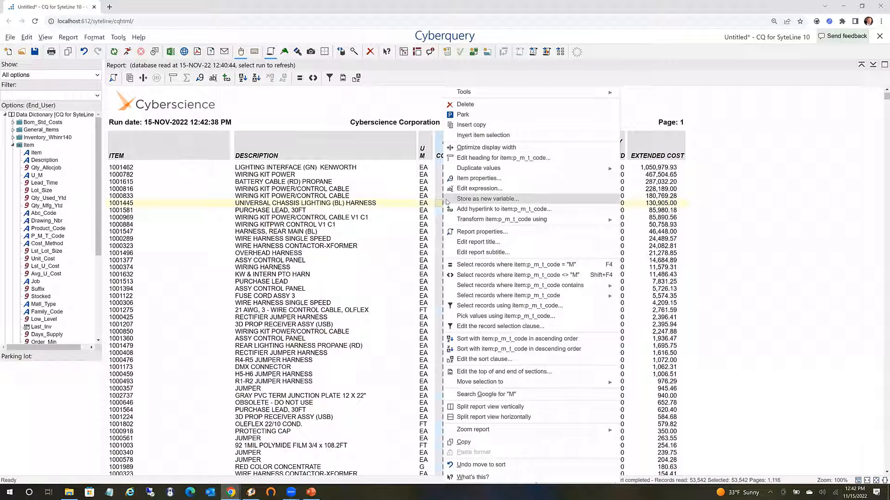
pyautogui.click(480, 264)
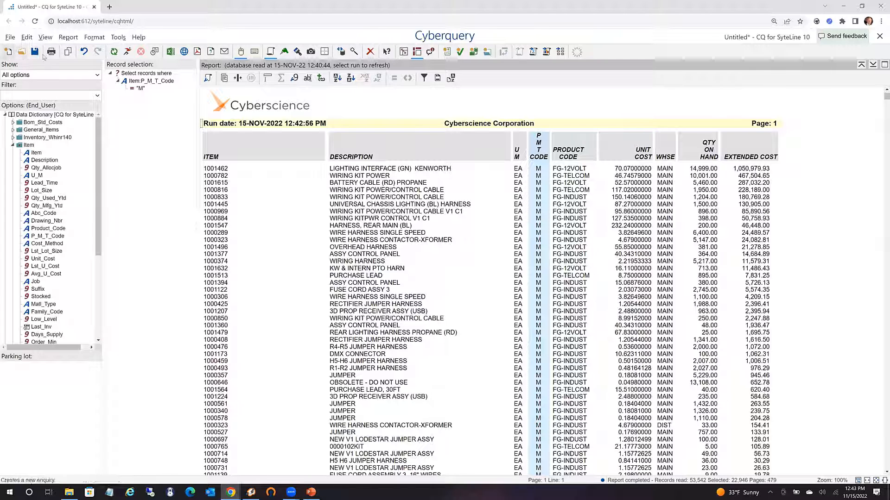
# Undo the record selection on P_M_T_Code.
pyautogui.moveTo(123, 54)
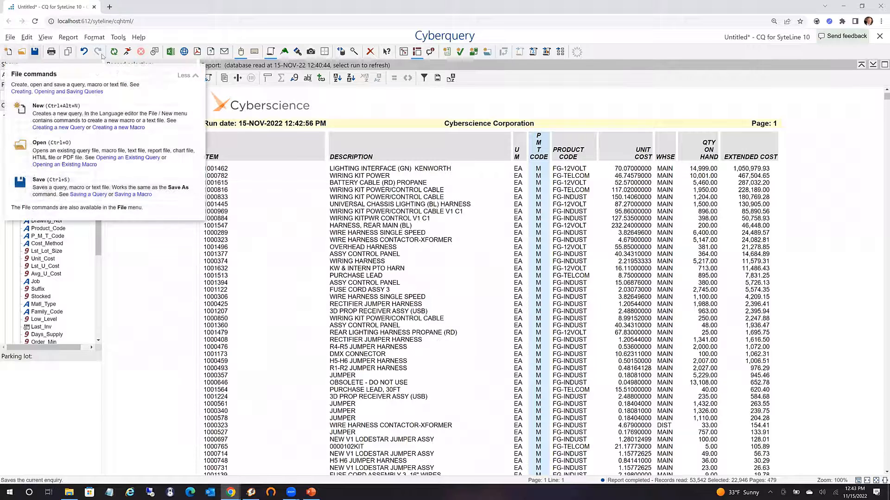
pyautogui.moveTo(85, 52)
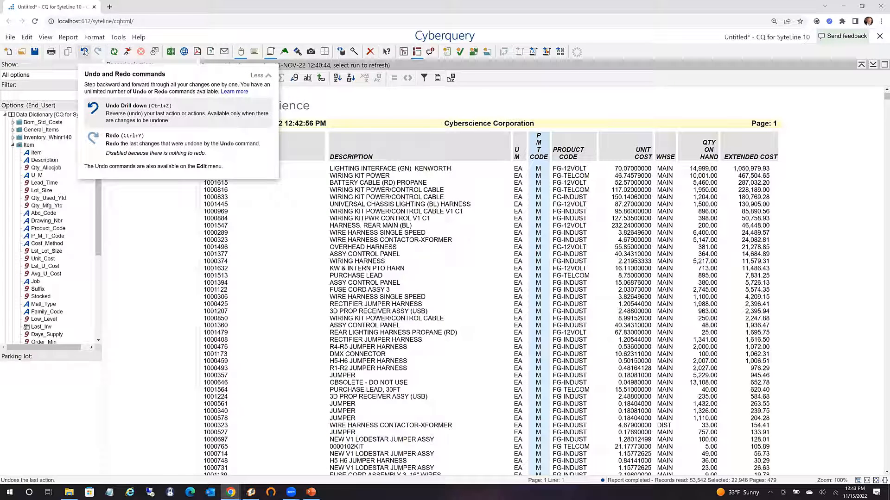
pyautogui.click(85, 52)
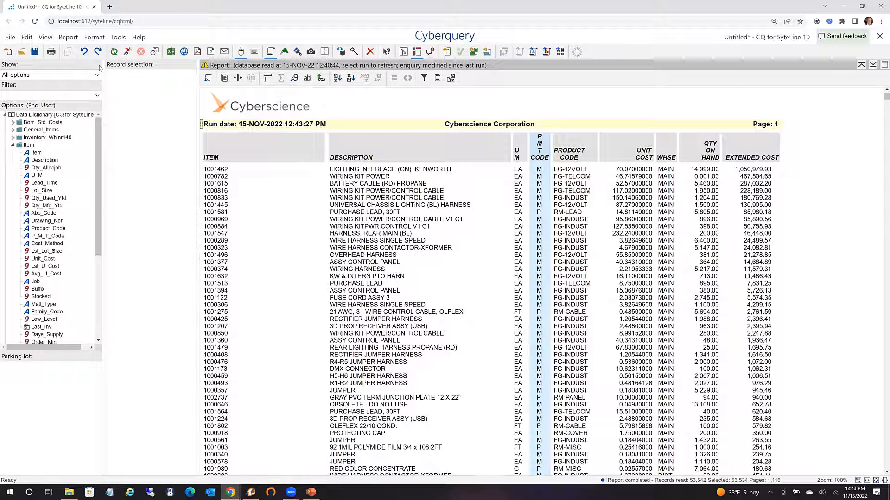
pyautogui.click(539, 205)
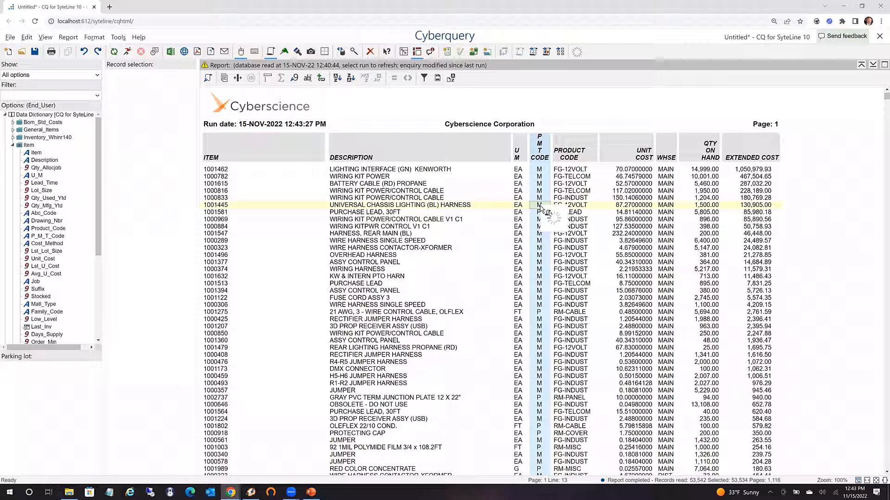
pyautogui.click(291, 212)
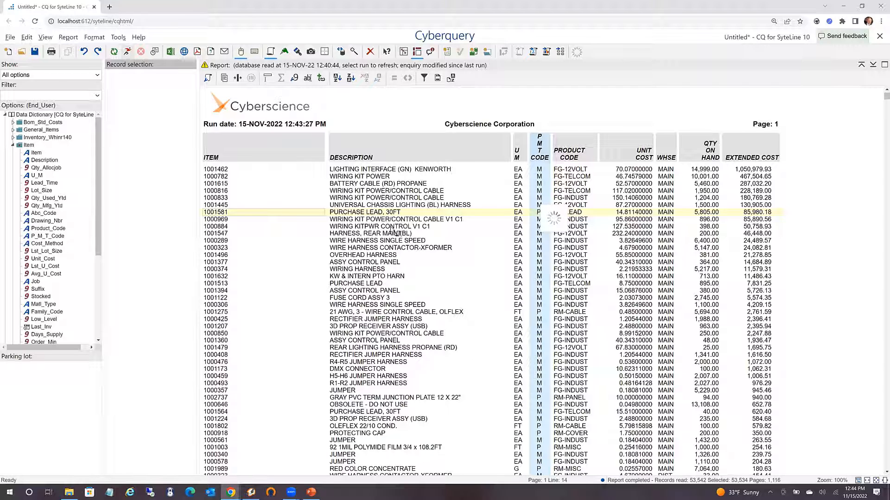
pyautogui.click(459, 277)
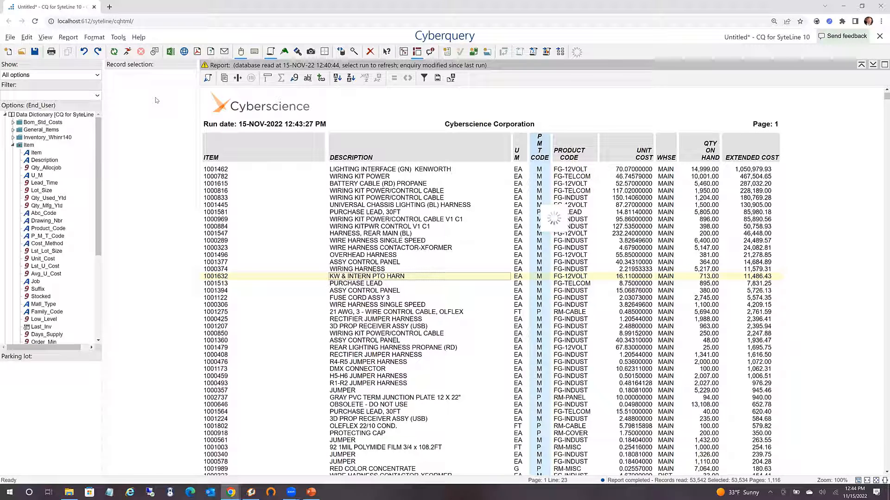
pyautogui.click(281, 191)
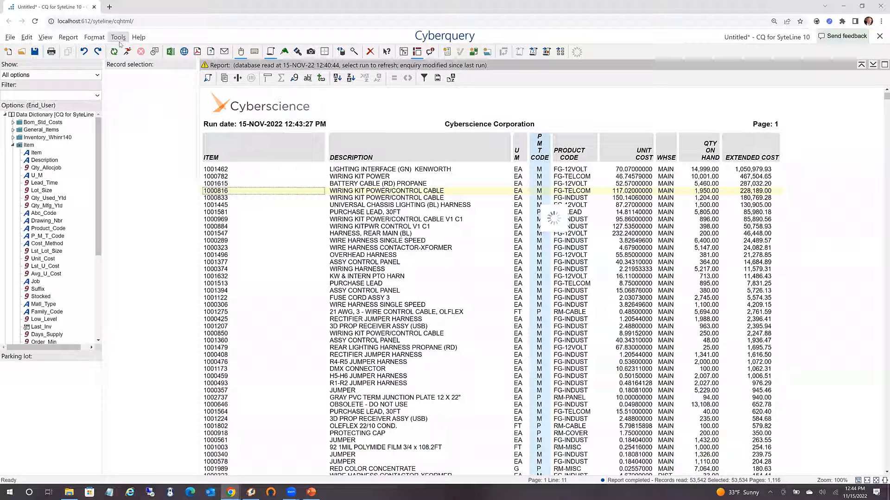
pyautogui.click(311, 205)
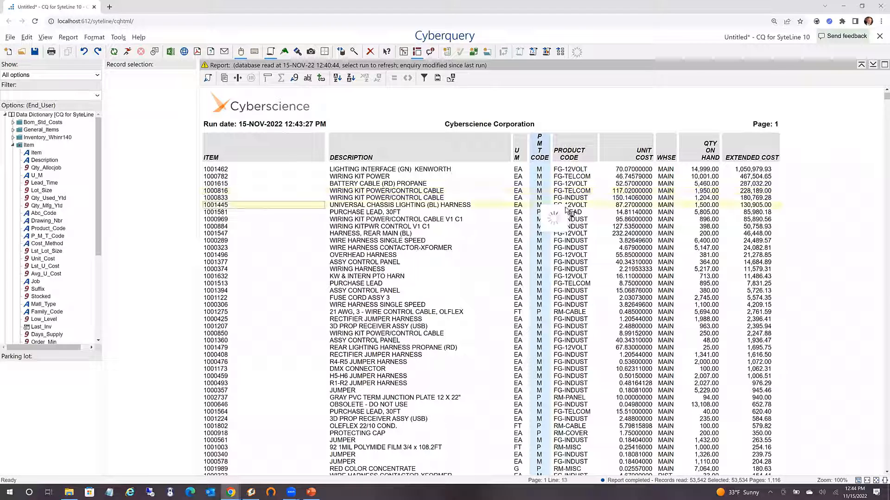
pyautogui.click(566, 207)
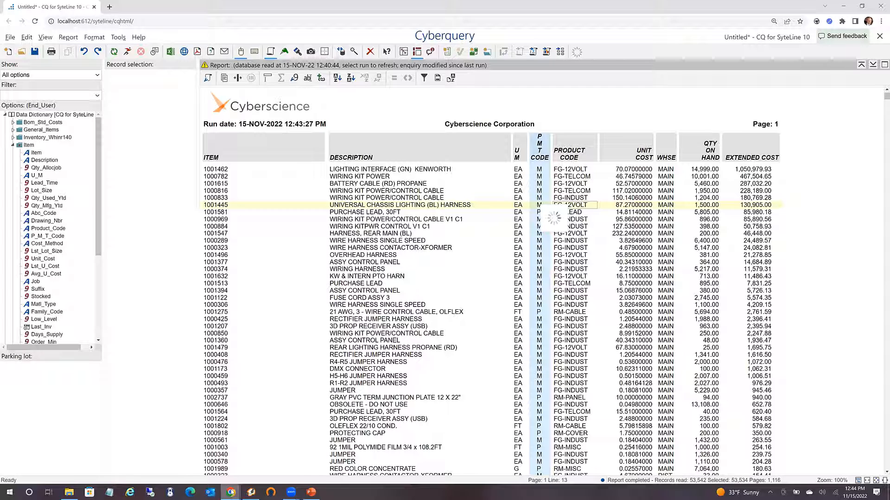
# Switch to the INFOR Applications browser page and launch Cyberquery HTML for CQ for SyteLine 10.
pyautogui.moveTo(231, 492)
pyautogui.click(215, 461)
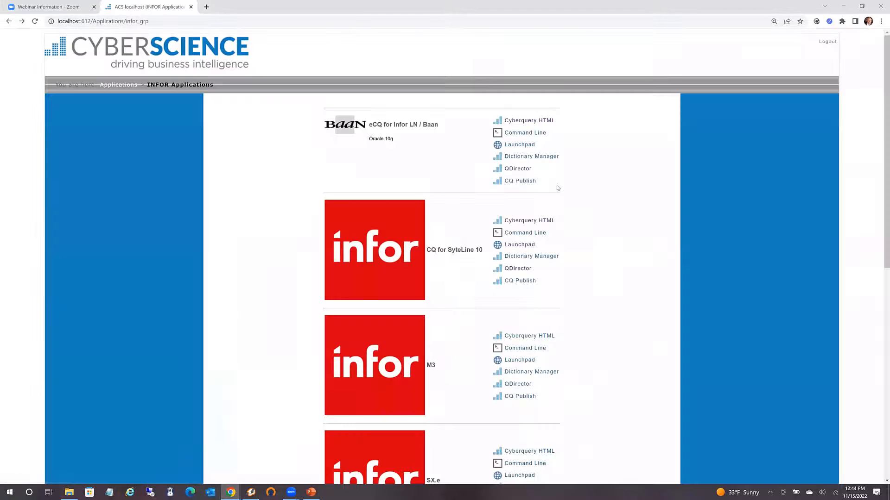
pyautogui.click(529, 222)
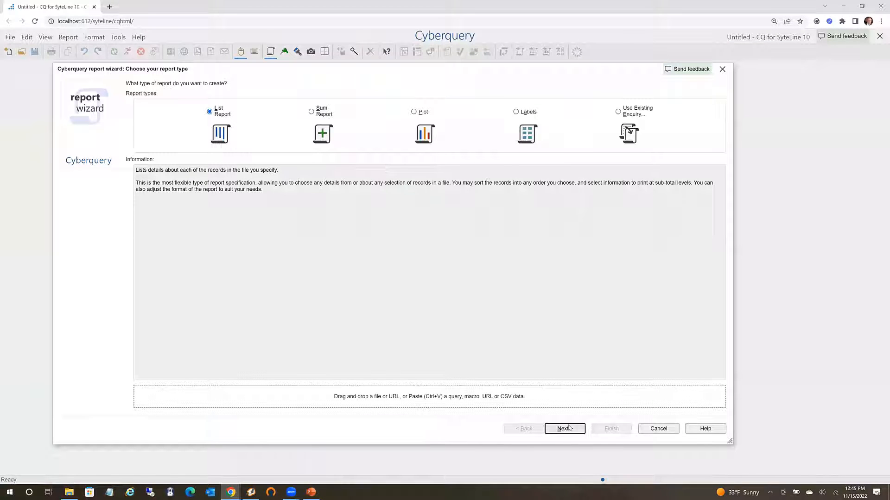
# Start a List Report in the wizard and choose Item as its domain file, filtering the files by "item".
pyautogui.click(570, 427)
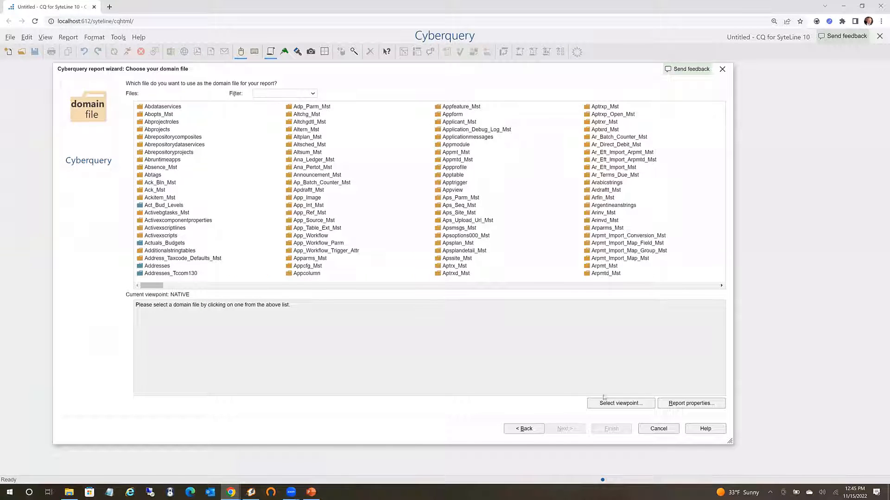
pyautogui.click(271, 92)
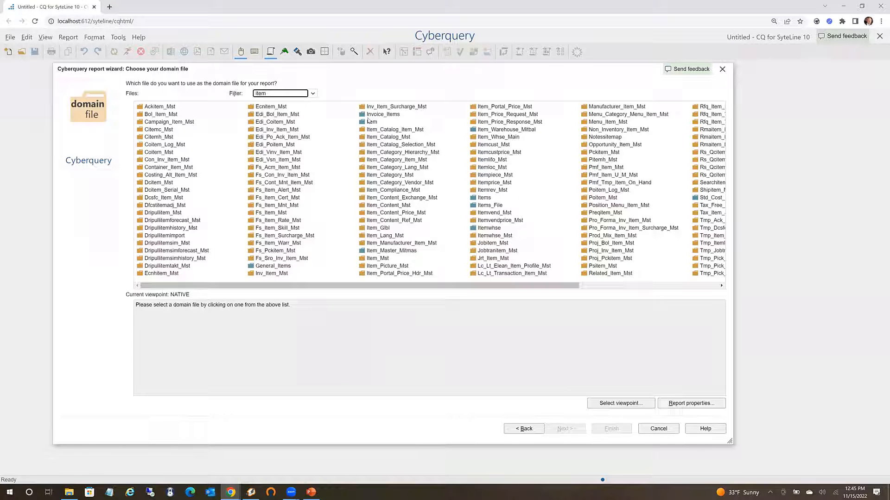
pyautogui.doubleClick(370, 122)
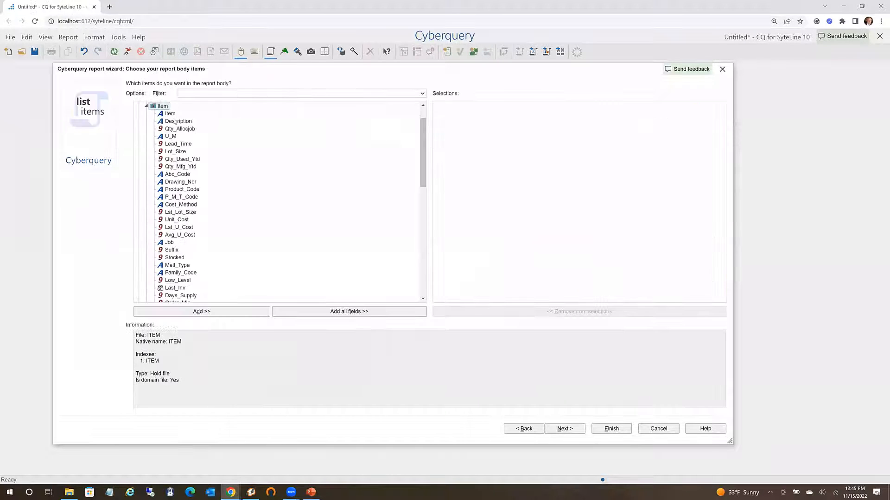
# Add the Item file's Item, Description, U_M, P_M_T_Code and Product_Code fields to the report body.
pyautogui.doubleClick(169, 114)
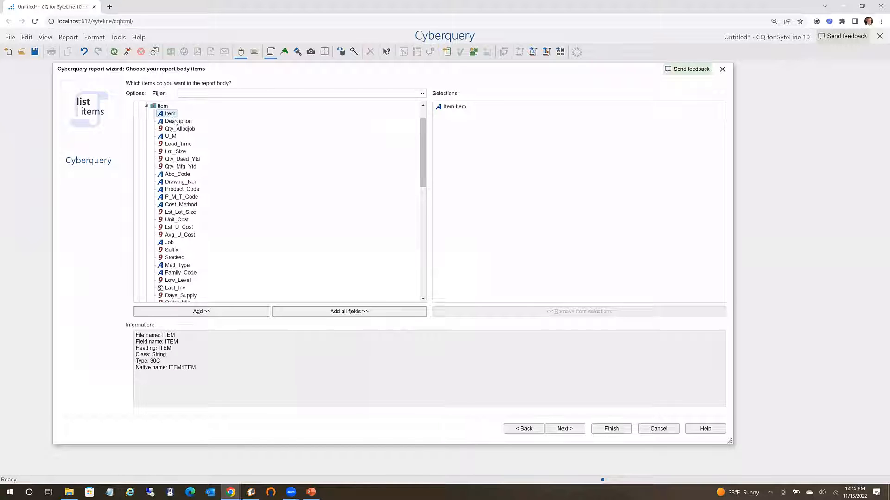
pyautogui.doubleClick(178, 121)
pyautogui.doubleClick(173, 136)
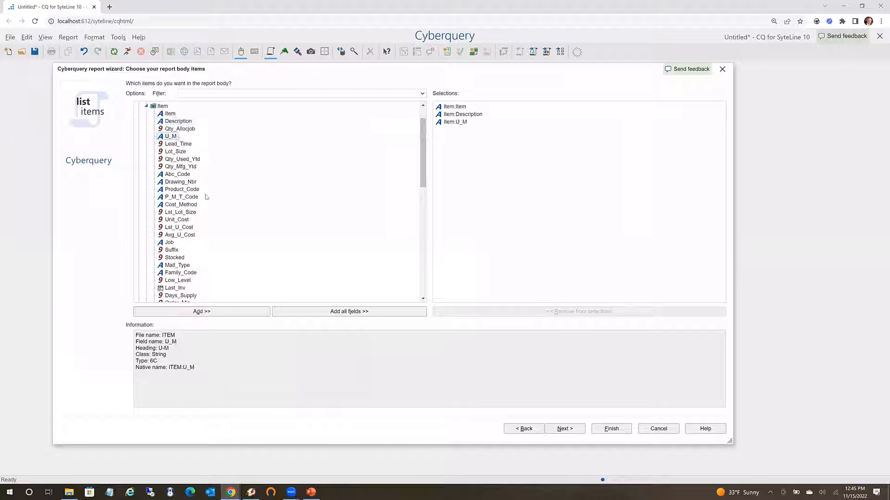
pyautogui.click(192, 190)
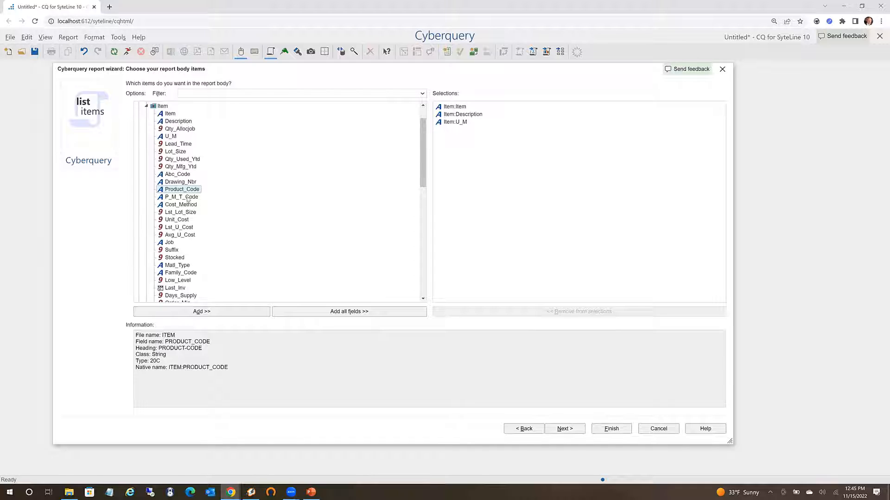
pyautogui.doubleClick(188, 198)
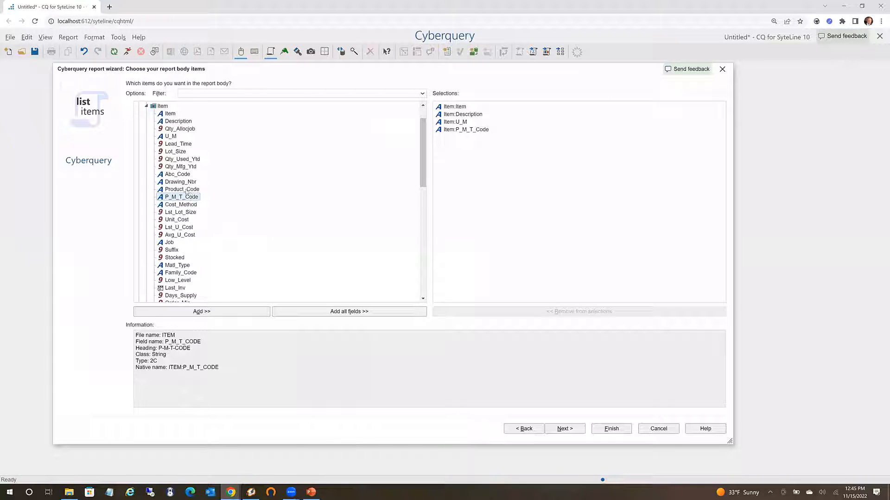
pyautogui.doubleClick(186, 190)
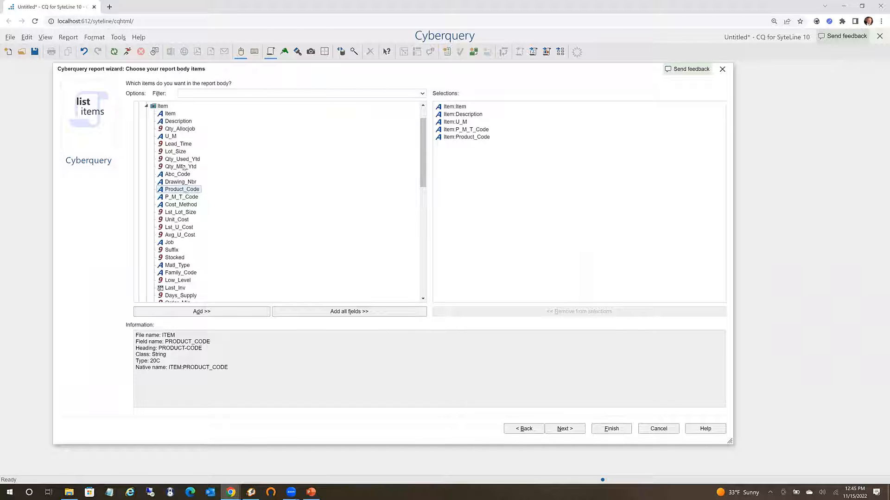
# Filter the fields by "hand", add Qty_On_Hand from Itemwhse to the report body, and clear the filter.
pyautogui.click(194, 93)
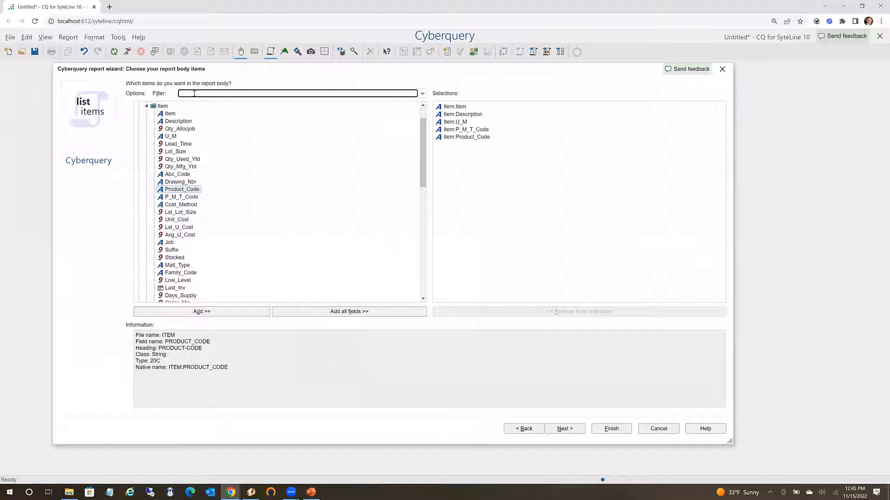
pyautogui.write('hand')
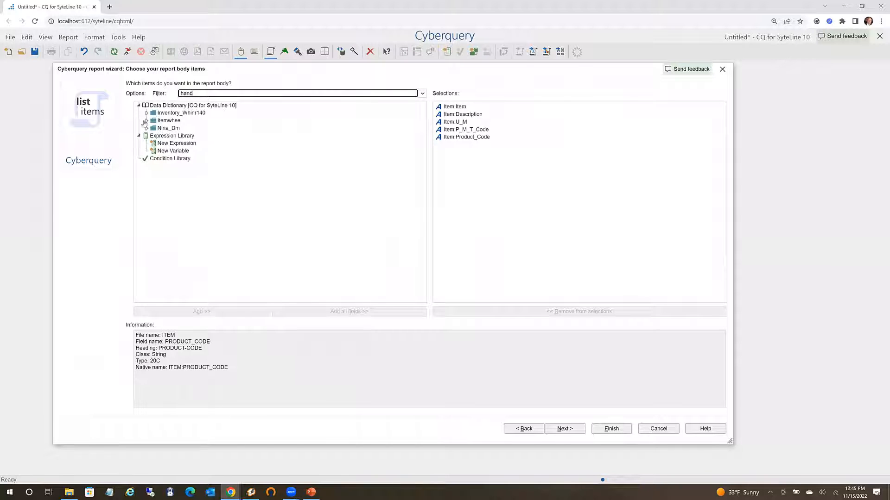
pyautogui.click(147, 120)
pyautogui.moveTo(189, 131); pyautogui.dragTo(474, 170)
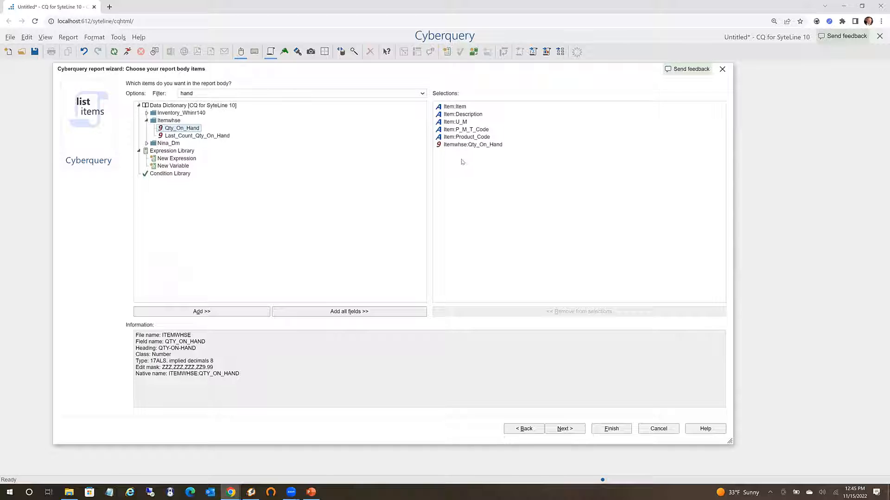
pyautogui.click(200, 93)
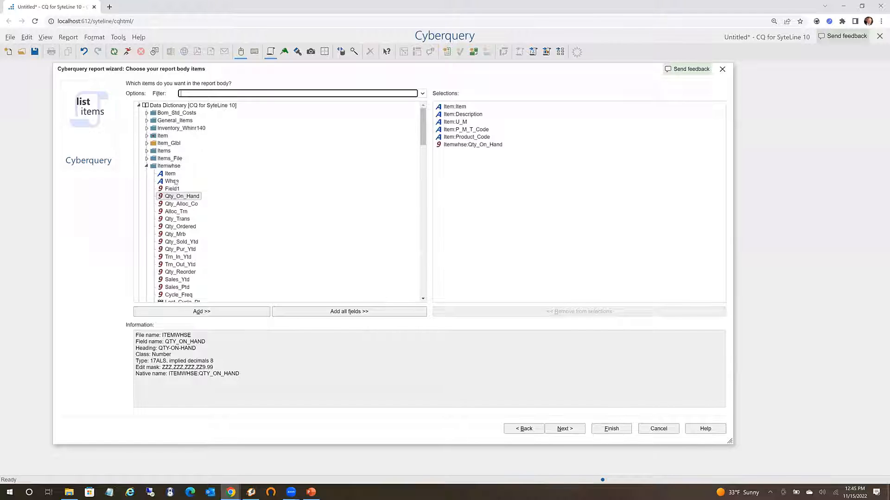
# Add Itemwhse's Whse field ahead of Qty_On_Hand, sort the report by Item, and finish the wizard.
pyautogui.click(171, 181)
pyautogui.moveTo(377, 185); pyautogui.dragTo(459, 145)
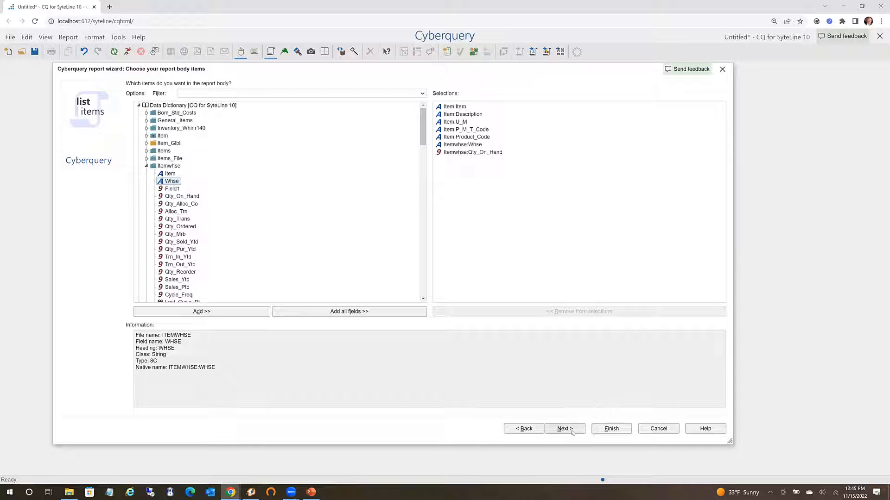
pyautogui.click(564, 428)
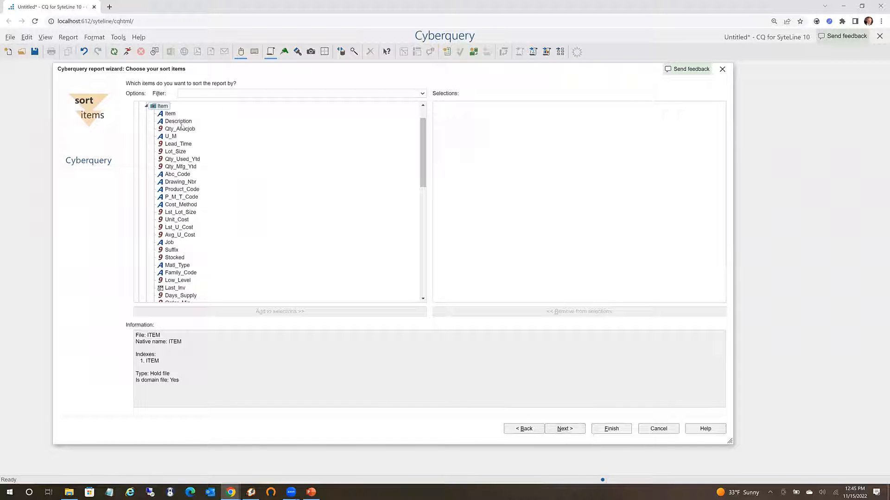
pyautogui.doubleClick(170, 114)
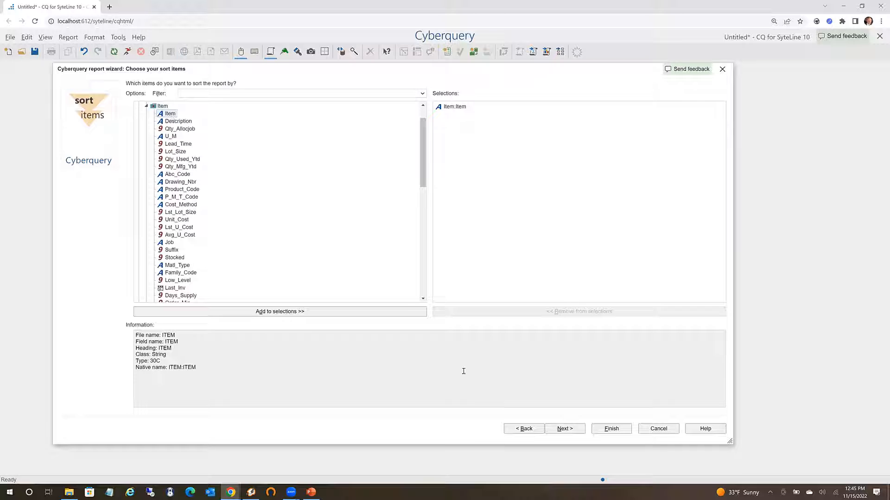
pyautogui.click(611, 429)
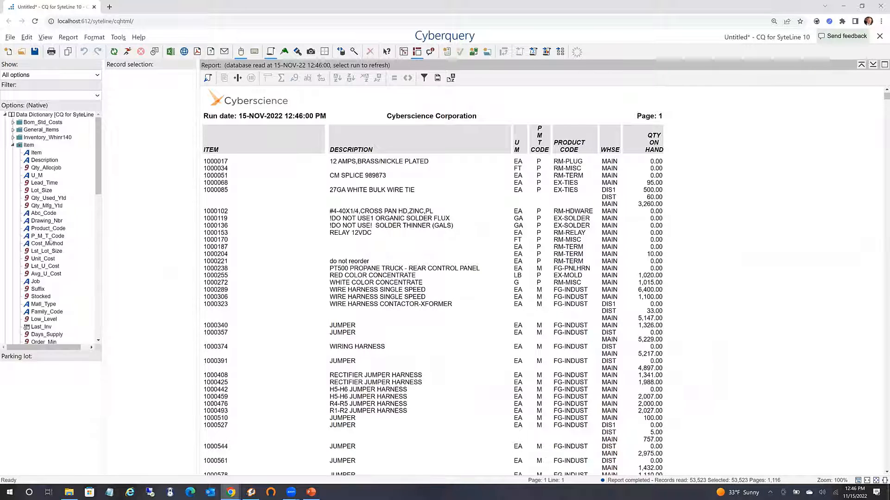
# Insert the Item file's Unit_Cost between Product Code and Whse, and add a column multiplying Unit Cost by Qty On Hand.
pyautogui.click(45, 259)
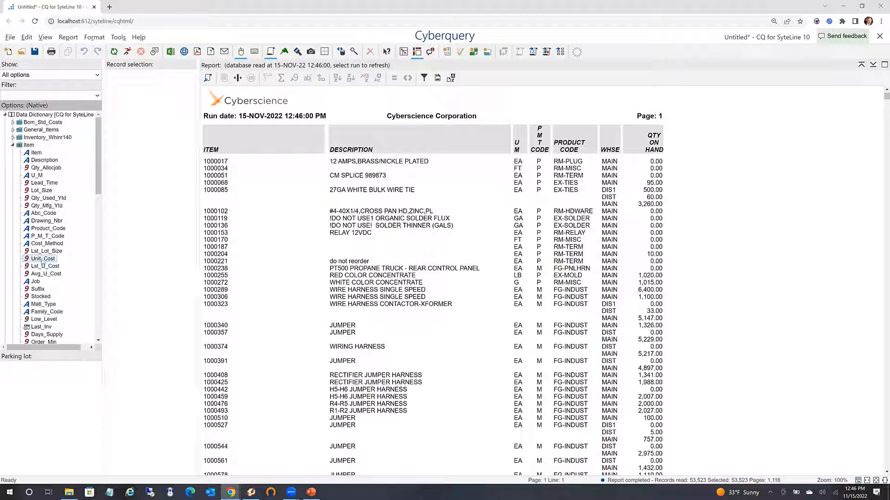
pyautogui.moveTo(42, 262); pyautogui.dragTo(588, 296)
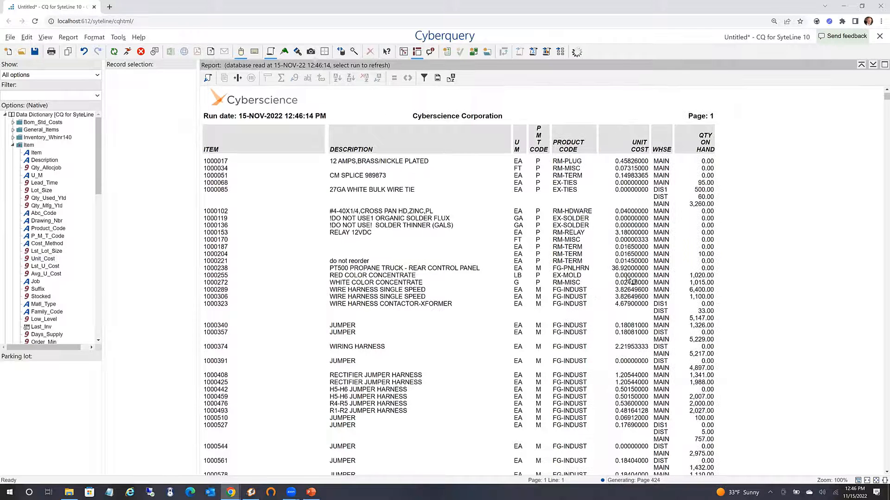
pyautogui.click(629, 277)
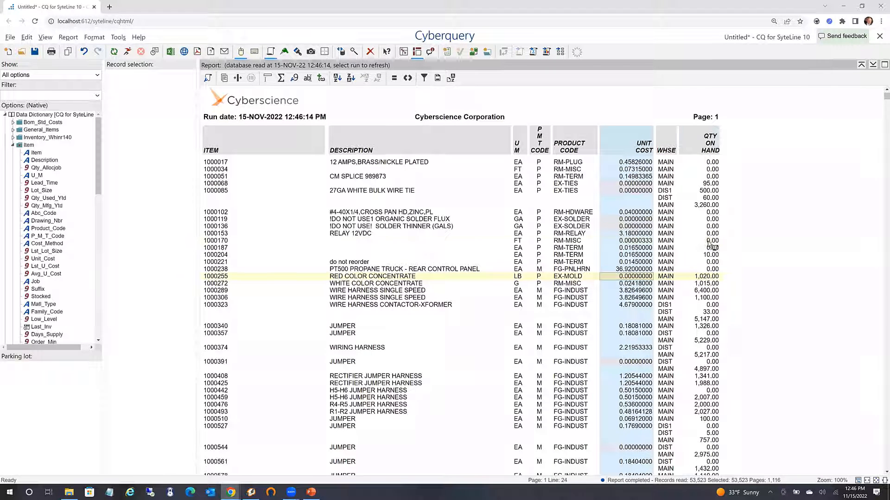
pyautogui.keyDown('ctrl'); pyautogui.click(708, 241); pyautogui.keyUp('ctrl')
pyautogui.rightClick(710, 238)
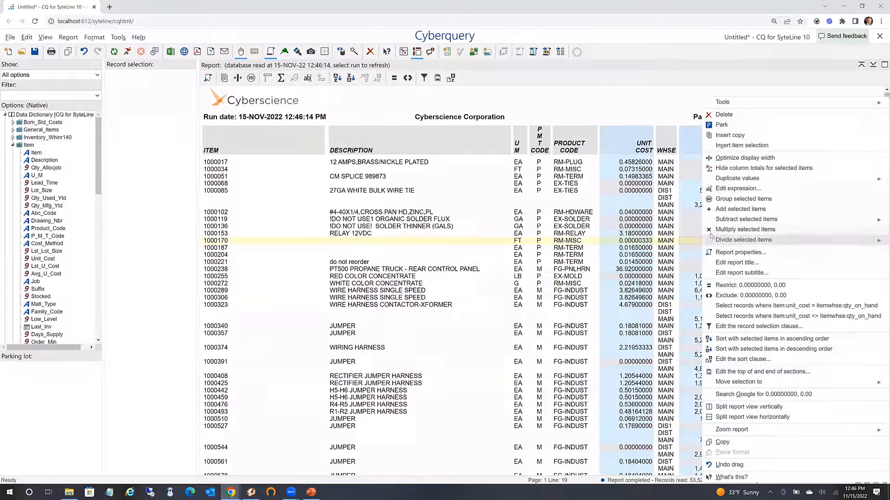
pyautogui.click(710, 230)
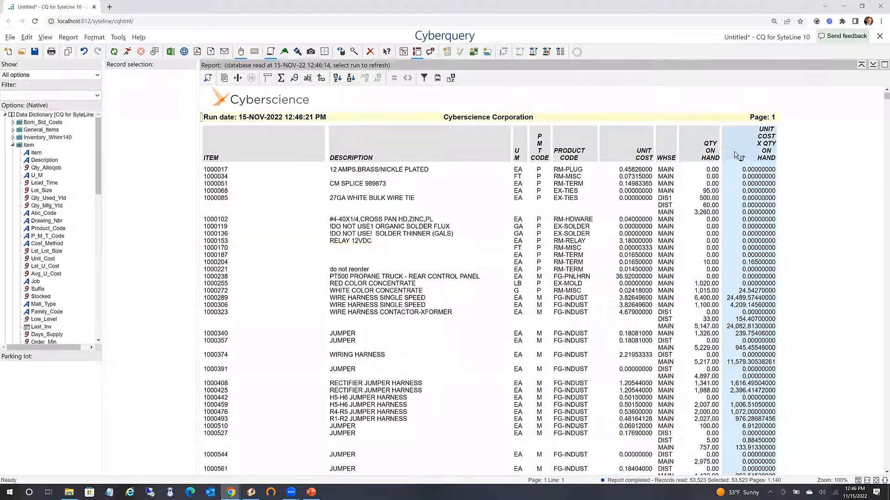
# Change the multiplied column's heading to "EXTENDED COST" in uppercase.
pyautogui.doubleClick(753, 142)
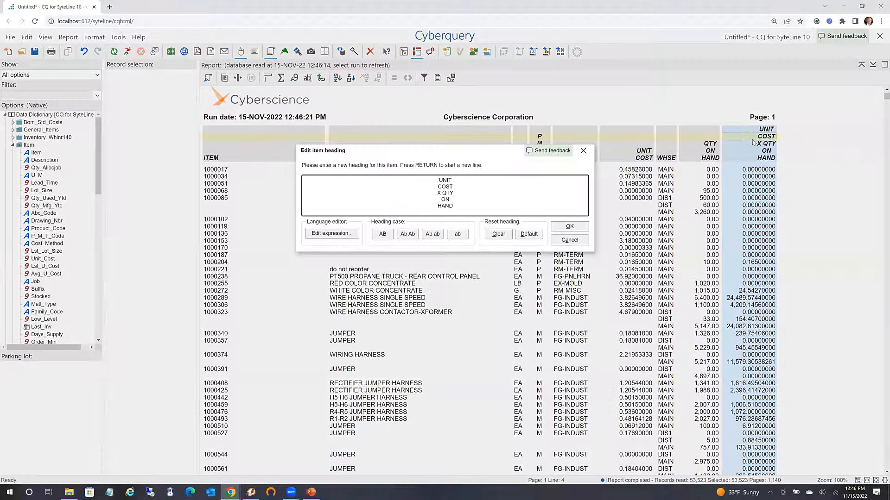
pyautogui.hotkey('ctrl', 'a')
pyautogui.write('Extended Cost')
pyautogui.click(380, 234)
pyautogui.click(569, 227)
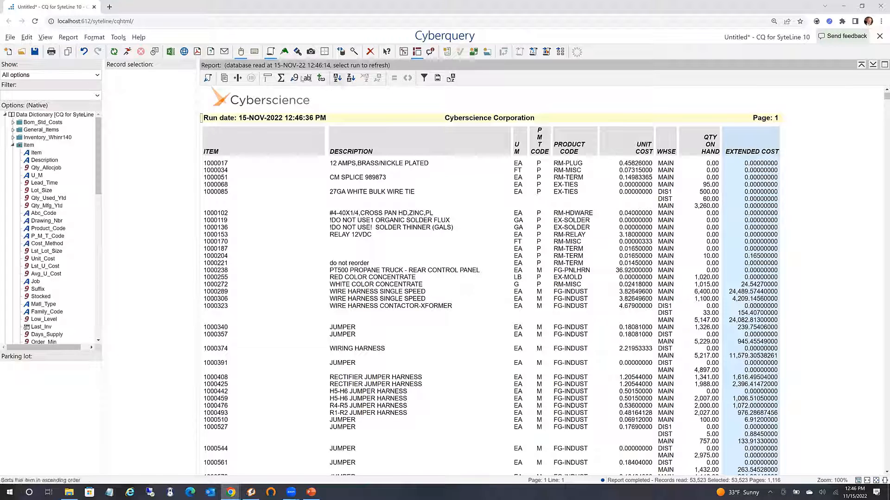
# Set the Extended Cost column's numeric format to 2 decimal places.
pyautogui.click(295, 79)
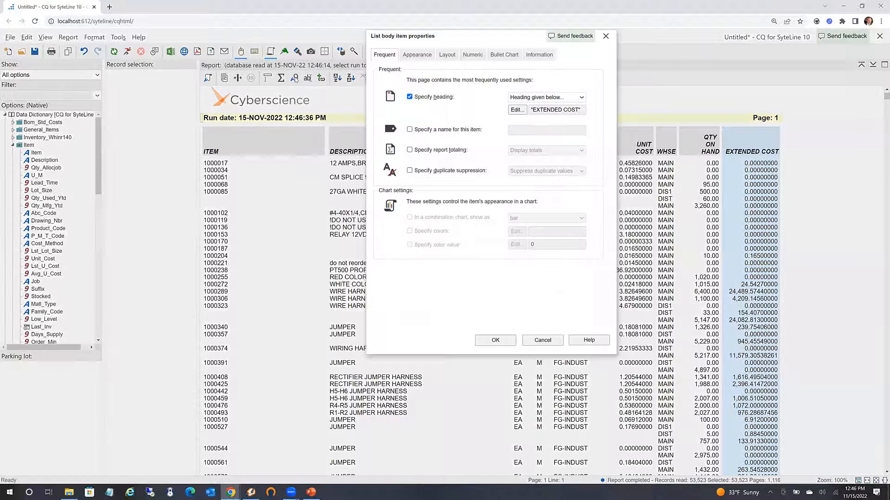
pyautogui.click(472, 55)
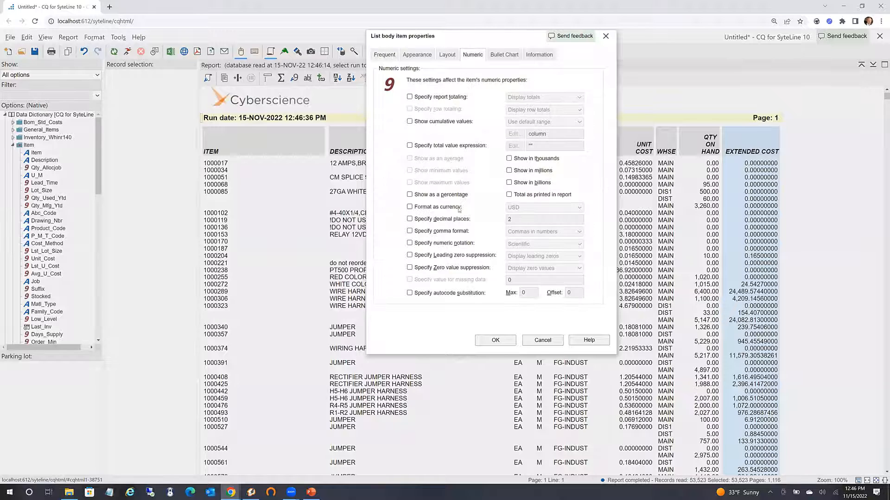
pyautogui.click(439, 220)
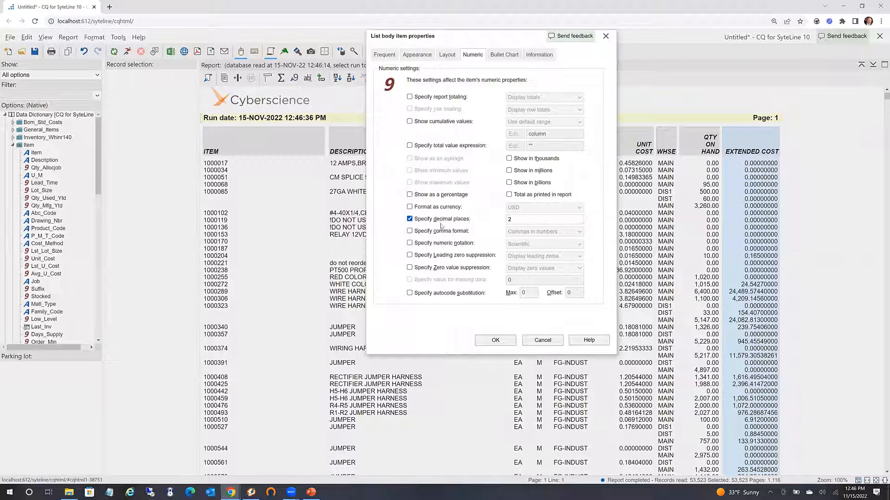
pyautogui.click(495, 341)
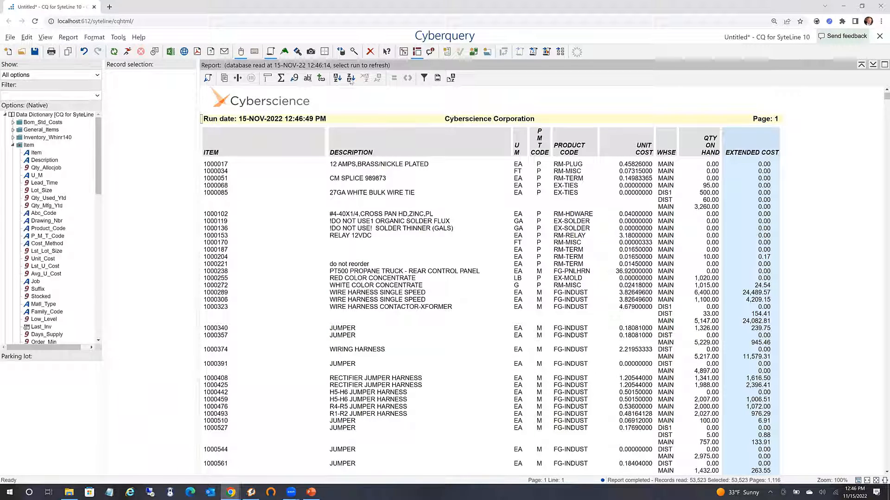
# Sort the report by Extended Cost in descending order and select only records whose P_M_T_Code is "M".
pyautogui.click(351, 78)
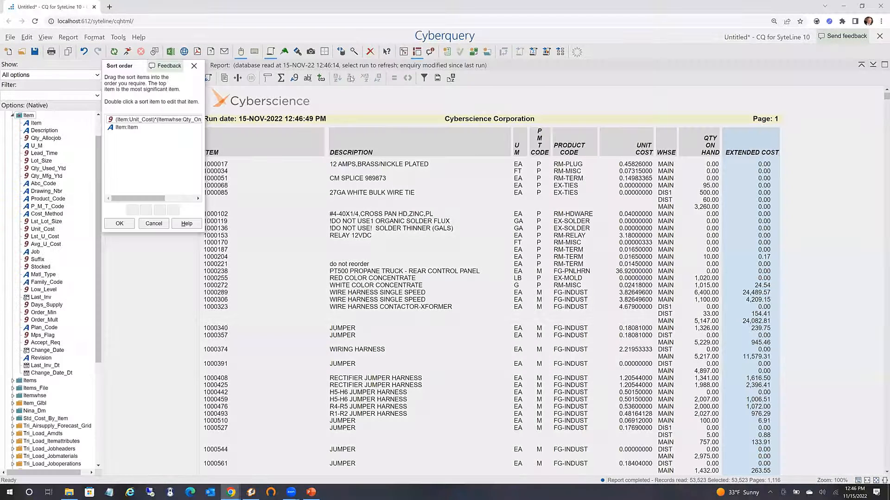
pyautogui.click(116, 224)
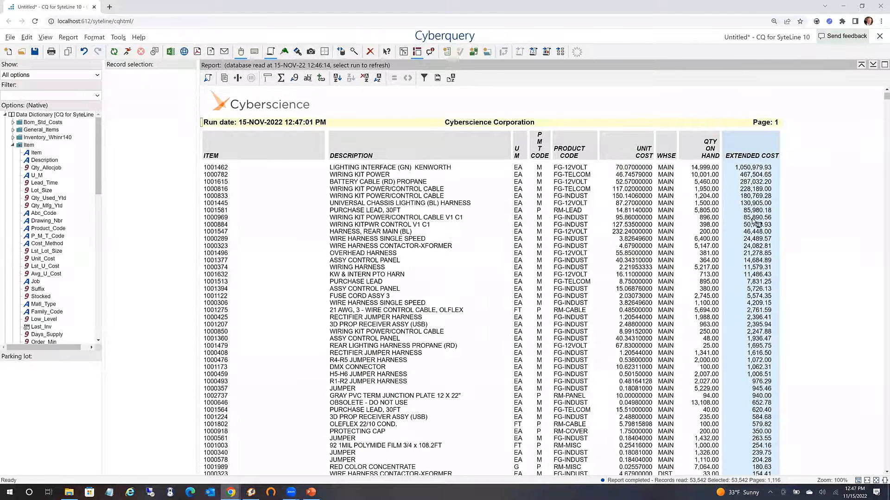
pyautogui.rightClick(540, 200)
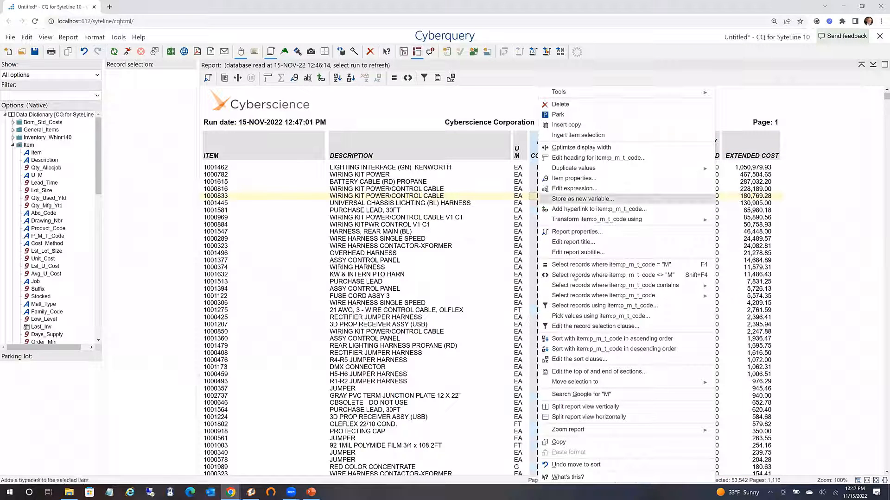
pyautogui.click(560, 266)
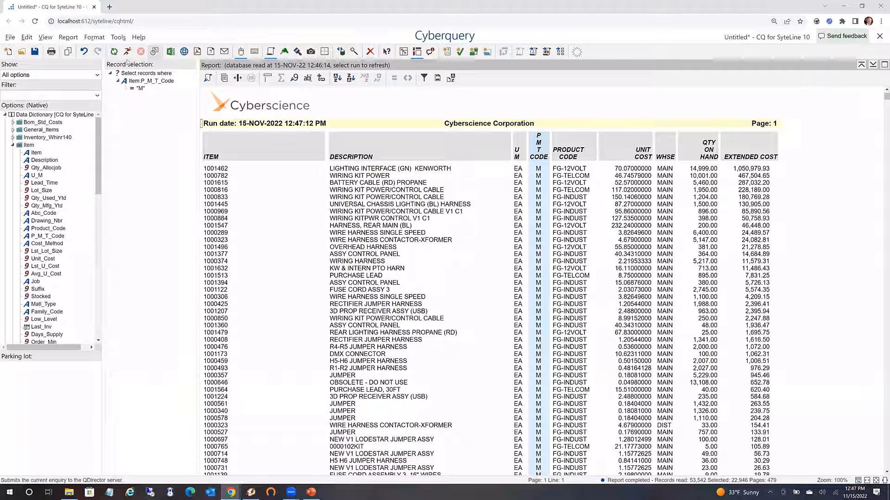
# Submit the report to QDirector, saving the enquiry as csi_001 and replacing the existing file.
pyautogui.click(157, 53)
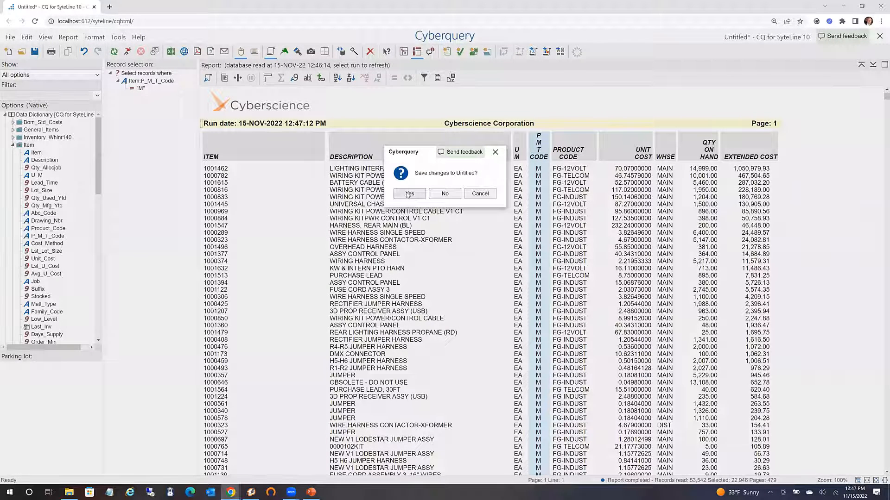
pyautogui.click(408, 193)
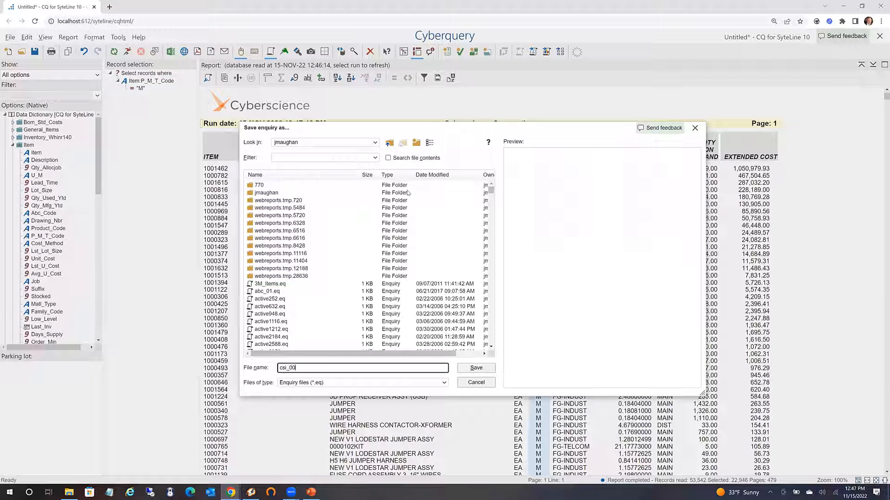
pyautogui.press('Return')
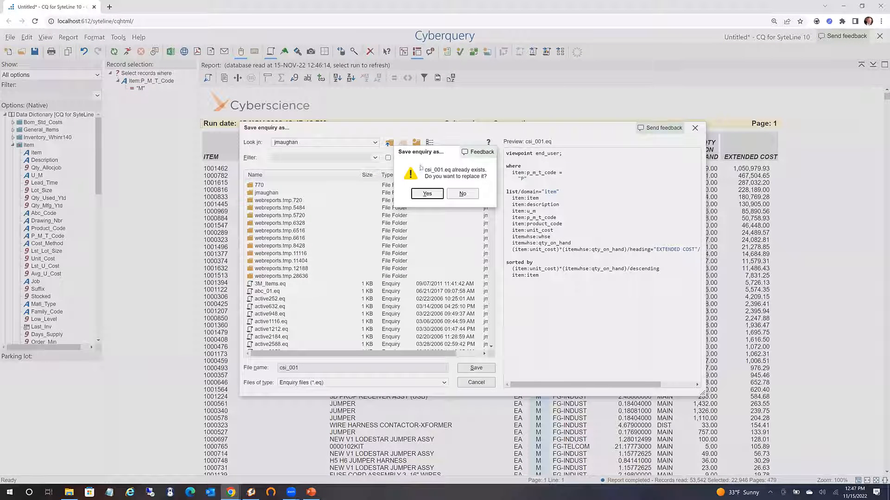
pyautogui.click(425, 194)
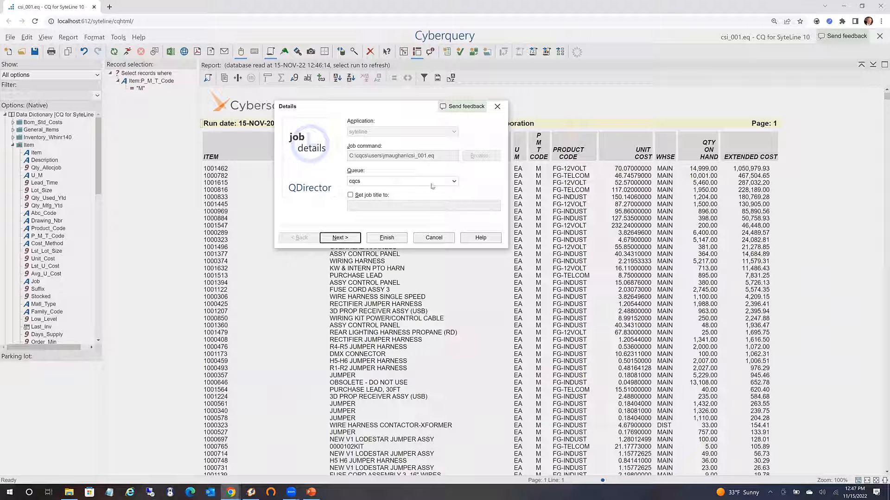
# Enable a custom title for the QDirector job, enter "Test", and continue to the execution settings.
pyautogui.click(350, 195)
pyautogui.click(355, 204)
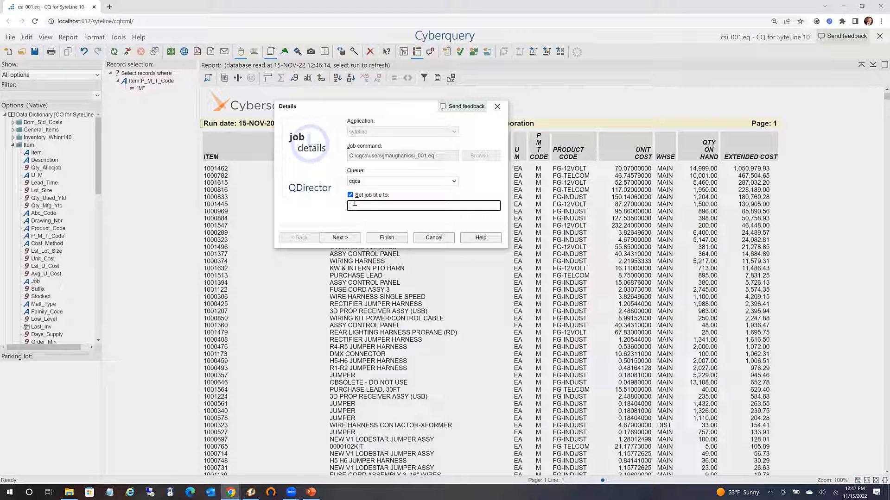
pyautogui.write('Test RE')
pyautogui.press('BackSpace')
pyautogui.press('BackSpace')
pyautogui.click(344, 238)
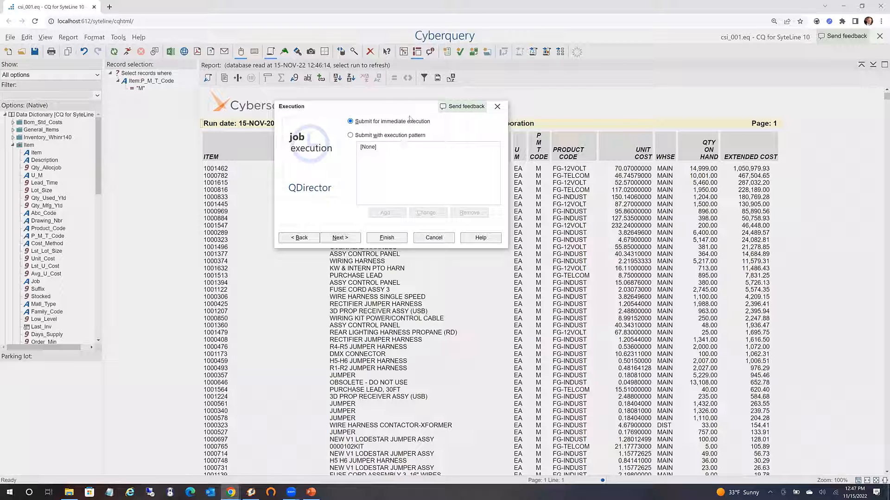
# Schedule the job with an execution pattern that repeats every 2 weekdays.
pyautogui.click(351, 136)
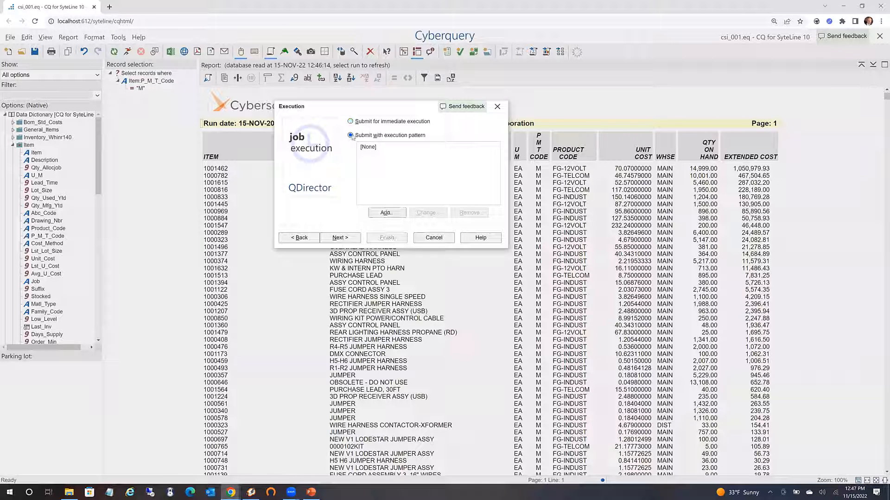
pyautogui.click(386, 213)
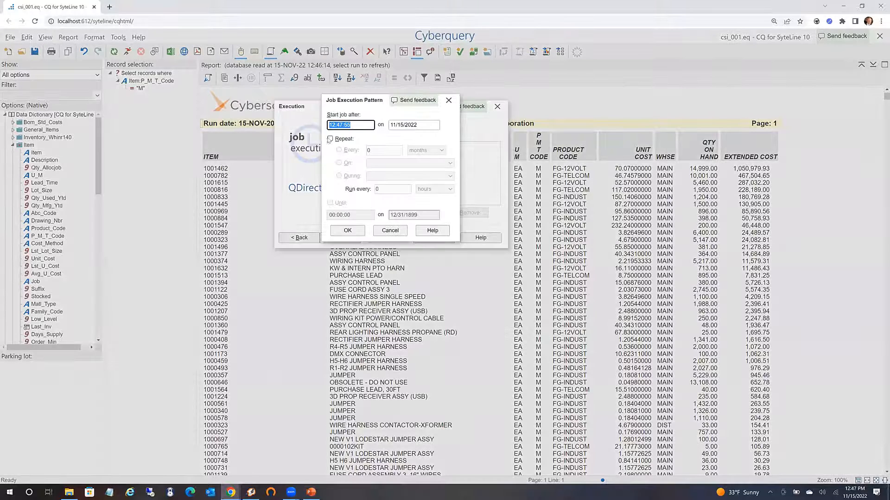
pyautogui.click(329, 139)
pyautogui.click(400, 149)
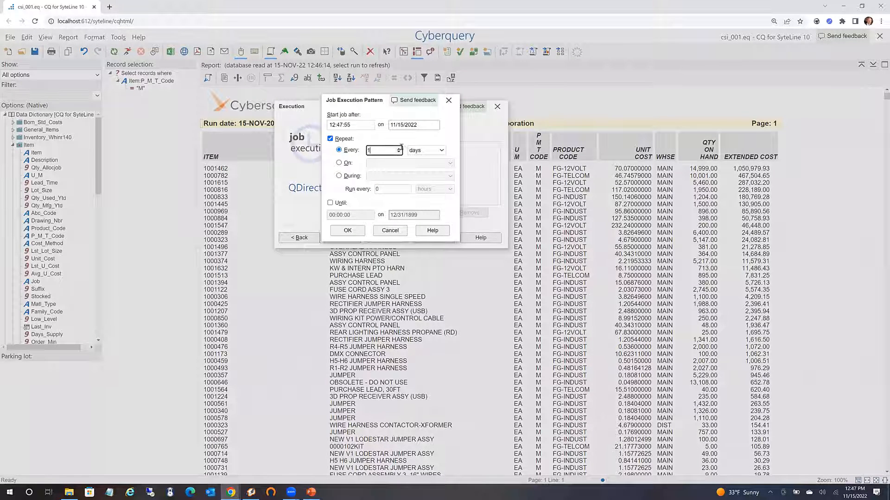
pyautogui.click(399, 149)
pyautogui.click(419, 151)
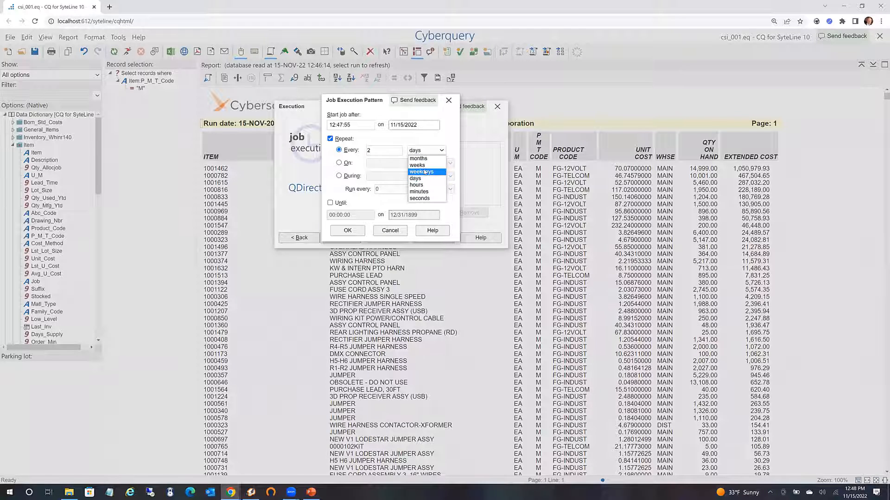
pyautogui.click(422, 175)
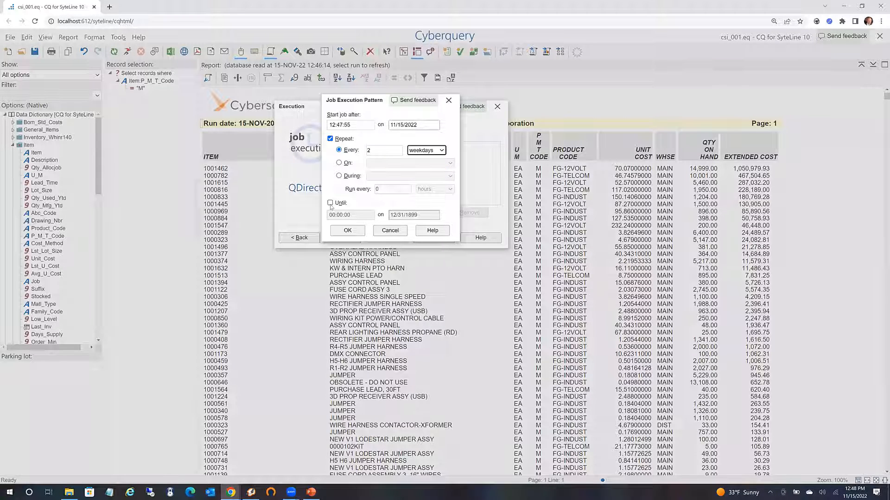
pyautogui.click(339, 176)
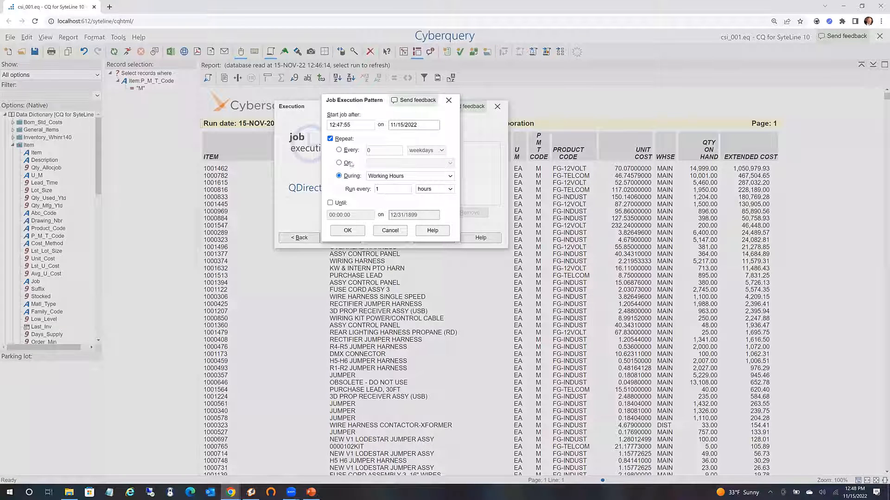
pyautogui.click(339, 150)
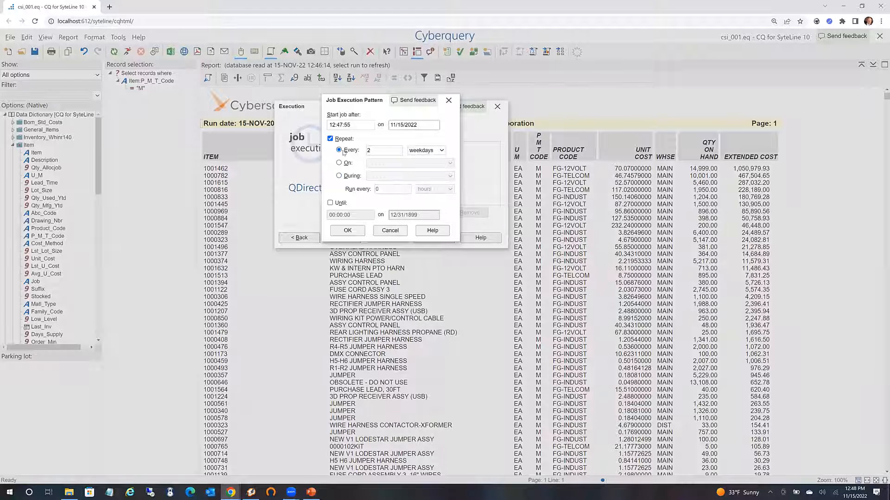
pyautogui.click(355, 229)
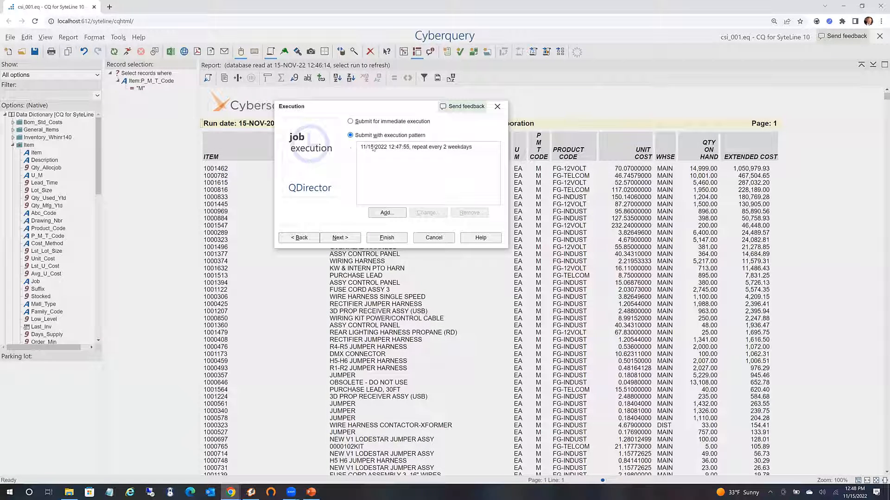
# Turn off the job completion notification and have all produced reports e-mailed as an Excel spreadsheet, keeping the error message e-mails.
pyautogui.click(339, 238)
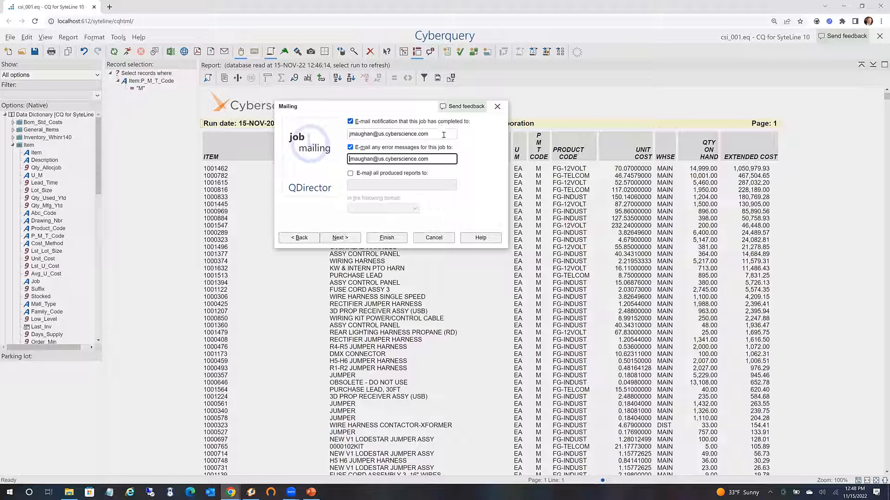
pyautogui.click(350, 122)
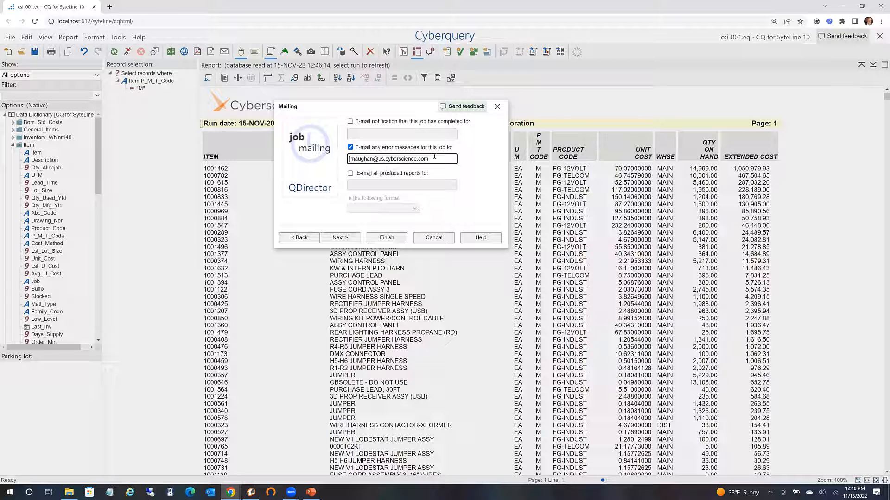
pyautogui.click(350, 174)
pyautogui.click(436, 185)
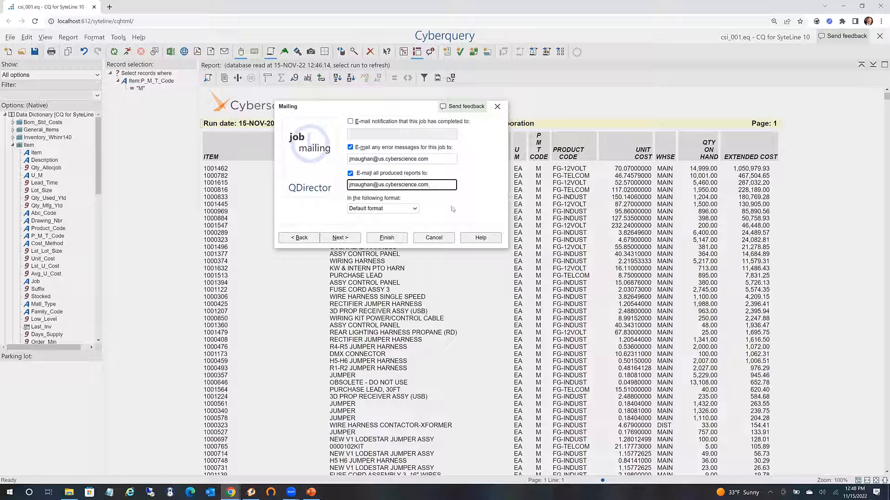
pyautogui.click(414, 210)
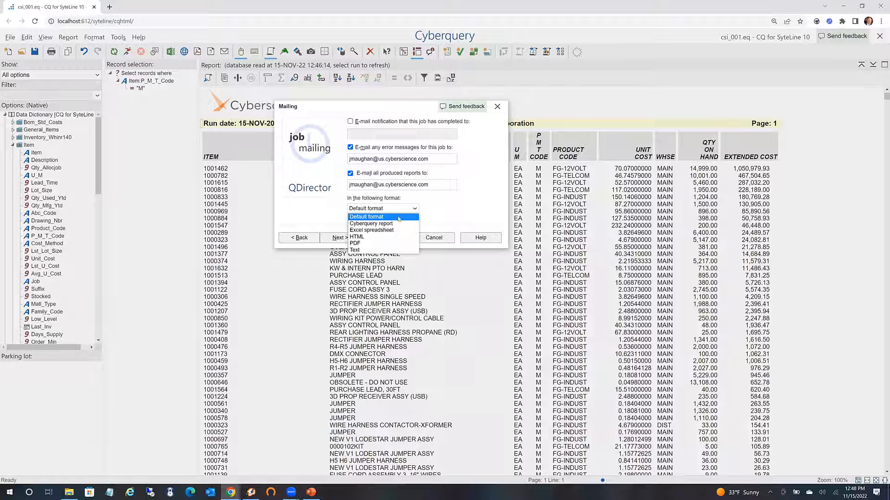
pyautogui.click(371, 229)
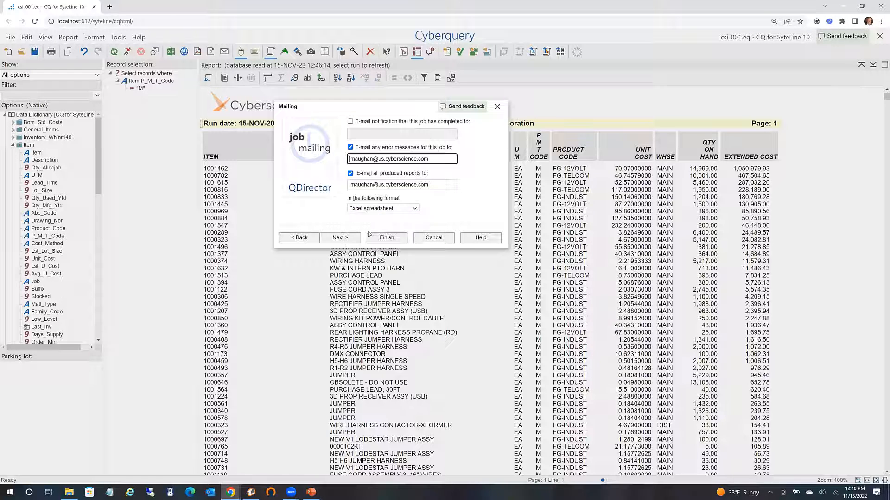
# Keep the default advanced job settings with Normal priority and submit the job to QDirector.
pyautogui.click(339, 240)
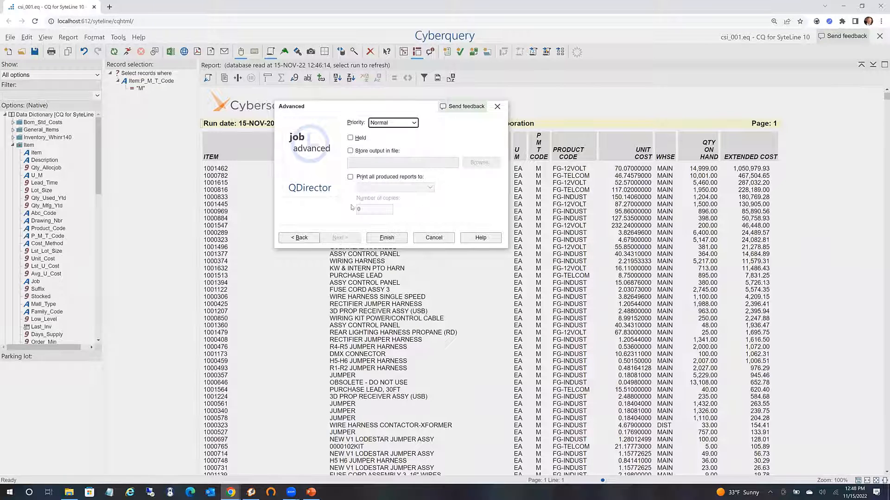
pyautogui.click(384, 239)
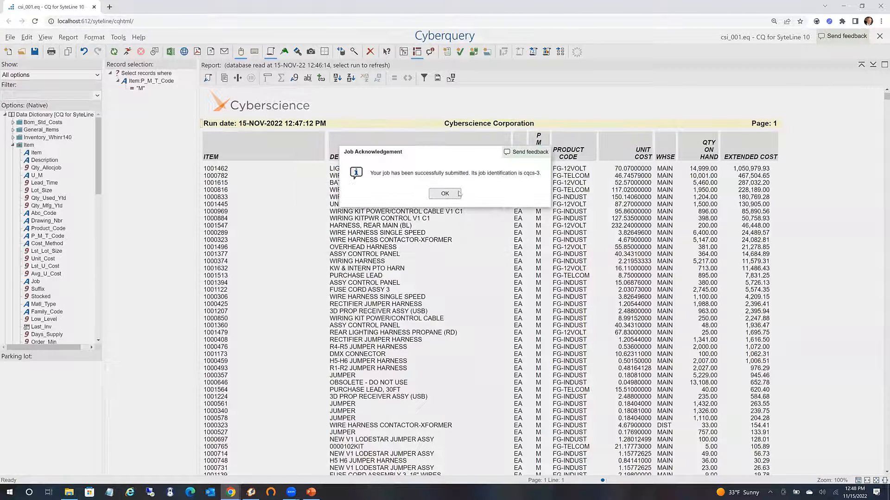
pyautogui.click(458, 193)
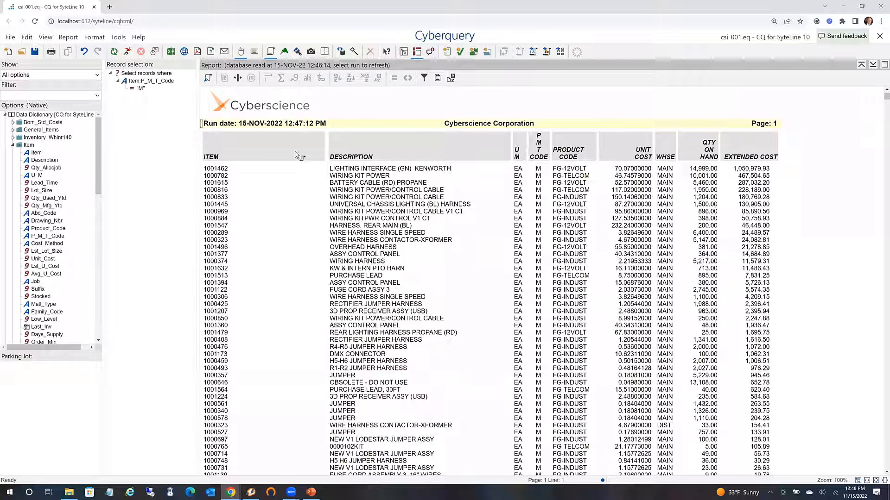
# Export the report to Excel and open the resulting workbook.
pyautogui.click(171, 52)
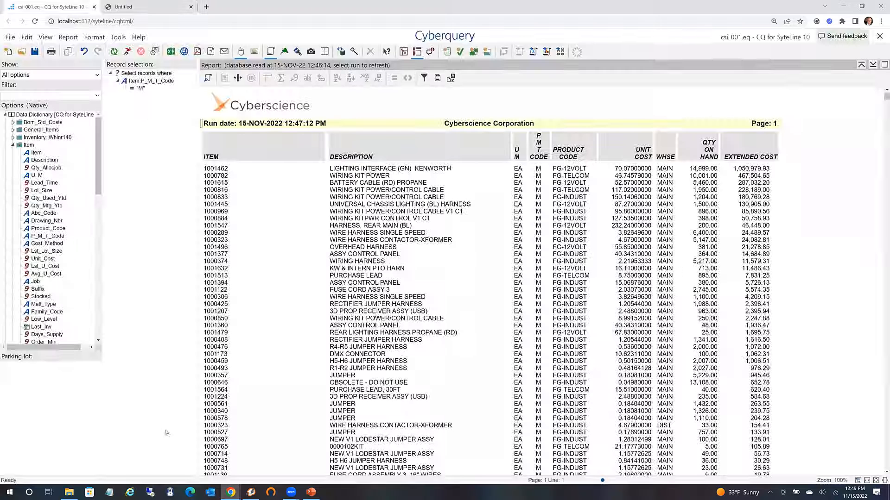
pyautogui.click(37, 474)
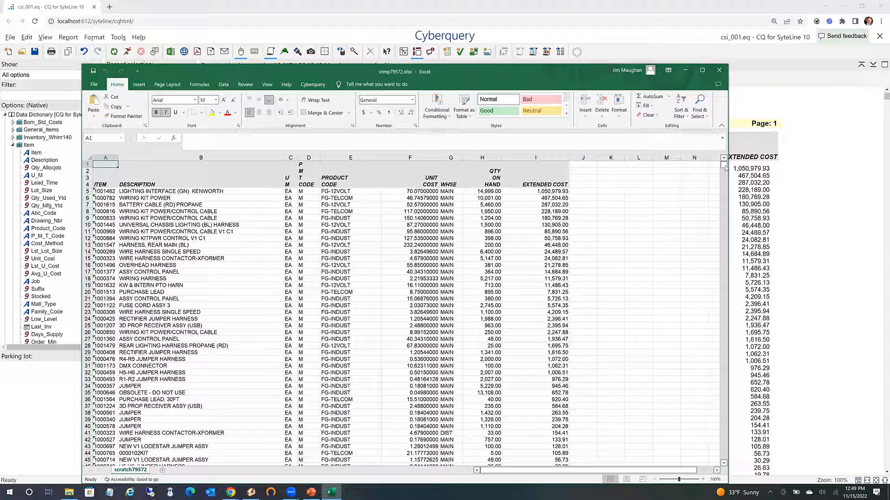
# Examine the formula behind the Unit Cost report total in the last row of the exported worksheet.
pyautogui.moveTo(724, 165); pyautogui.dragTo(739, 423)
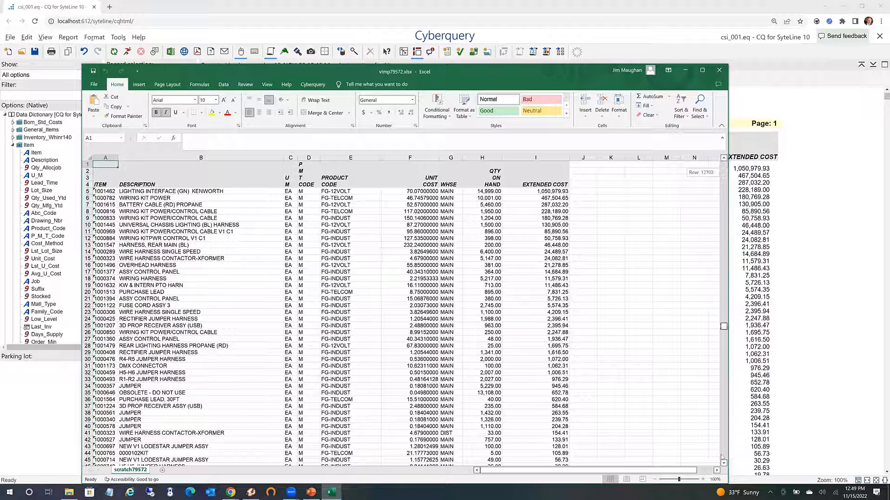
pyautogui.moveTo(721, 457); pyautogui.dragTo(724, 463)
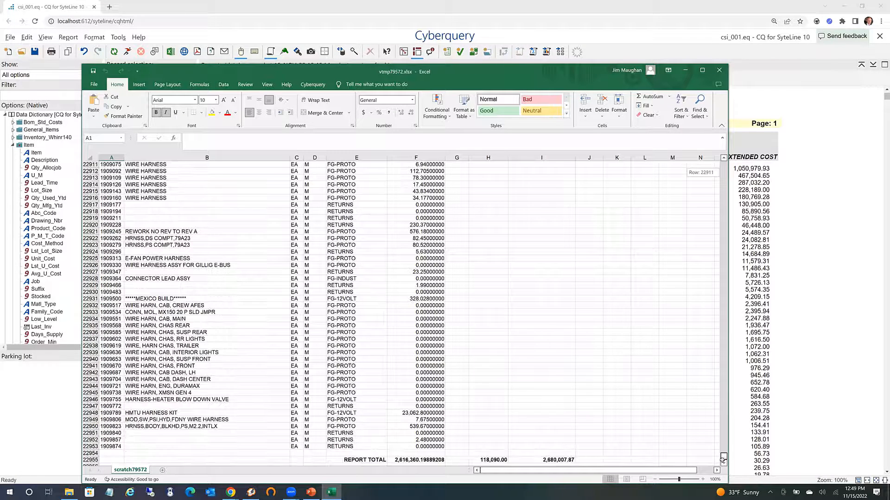
pyautogui.click(419, 460)
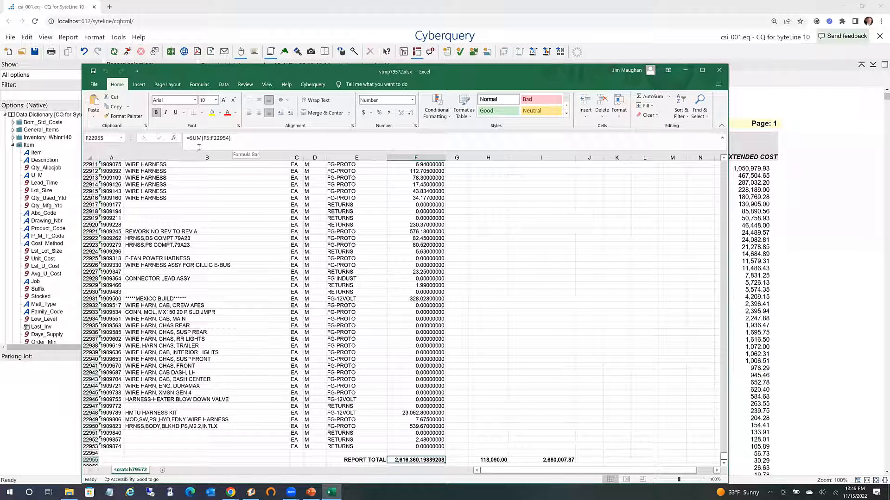
pyautogui.click(178, 146)
pyautogui.click(174, 139)
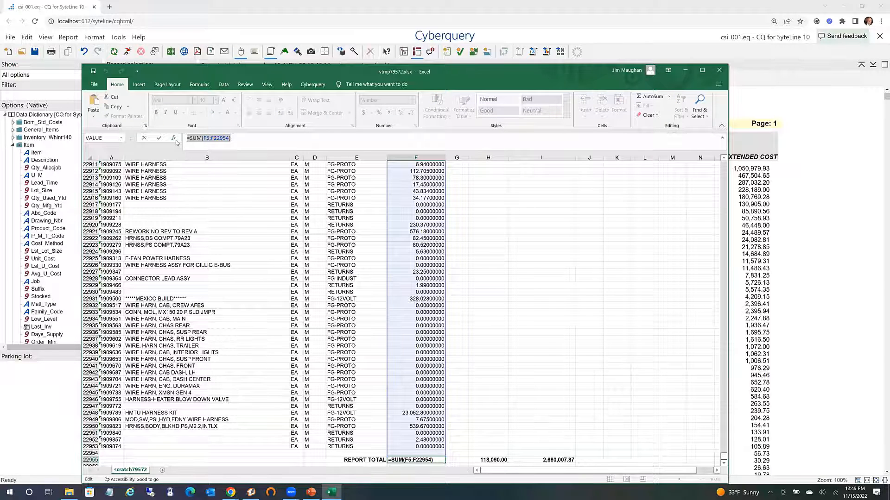
pyautogui.click(159, 138)
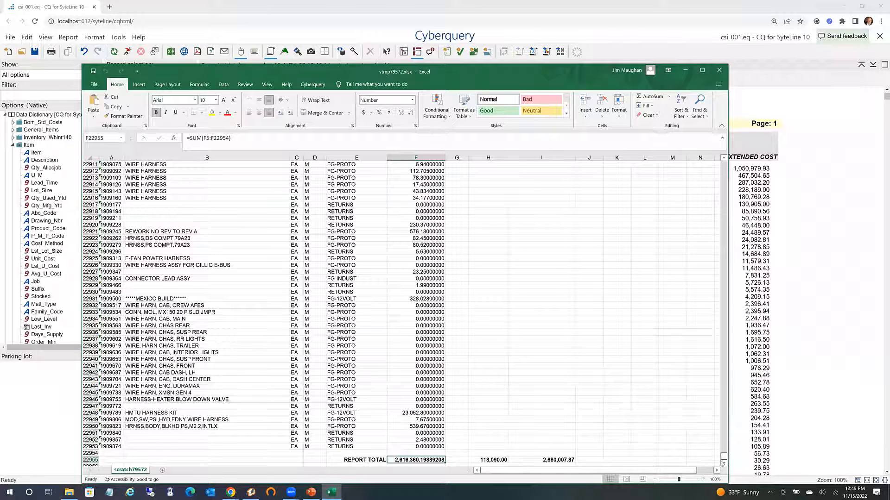
pyautogui.moveTo(720, 230); pyautogui.dragTo(724, 161)
# Start inserting a Cyberquery report at cell K4, signing in to localhost with the saved credentials and choosing the CQ for SyteLine 10 application.
pyautogui.click(611, 185)
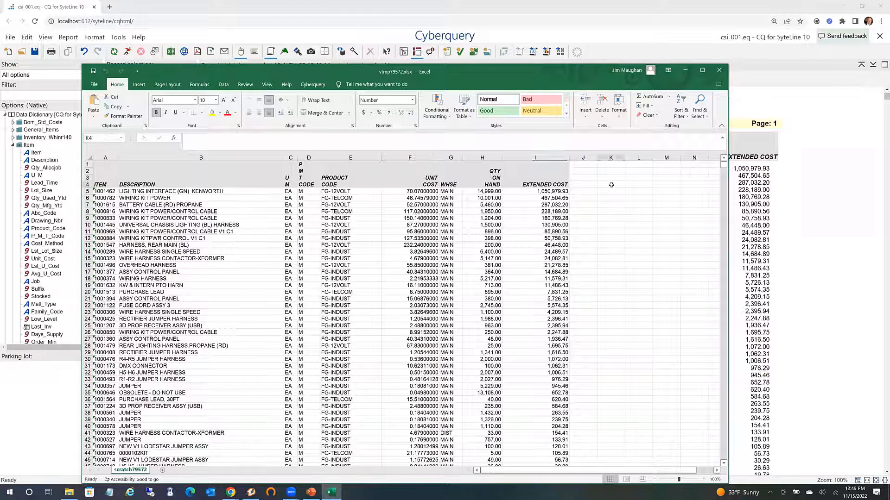
pyautogui.click(313, 84)
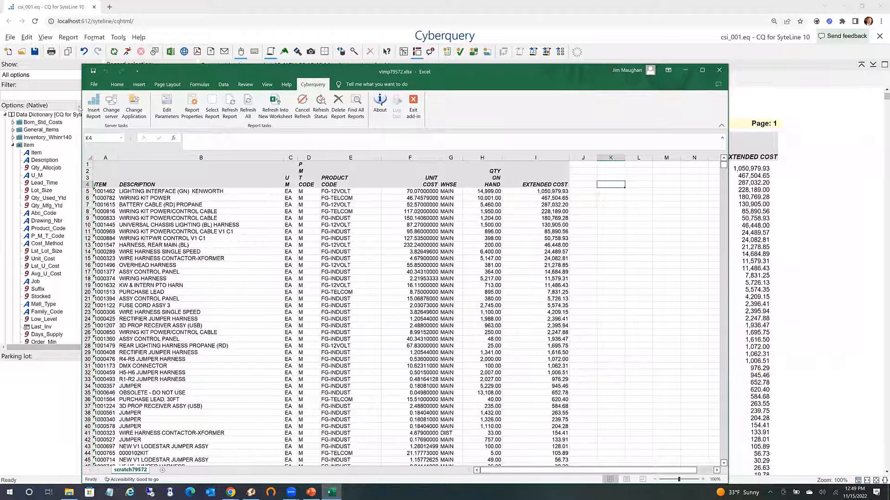
pyautogui.click(92, 111)
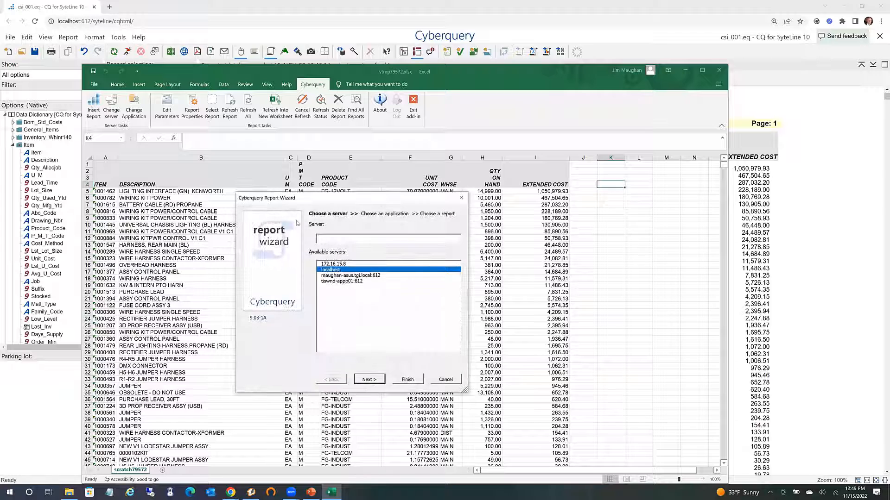
pyautogui.click(366, 380)
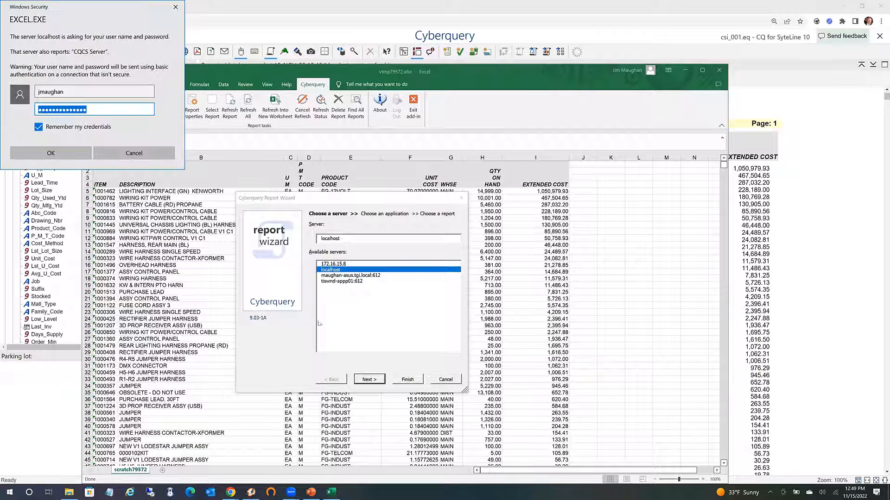
pyautogui.click(64, 159)
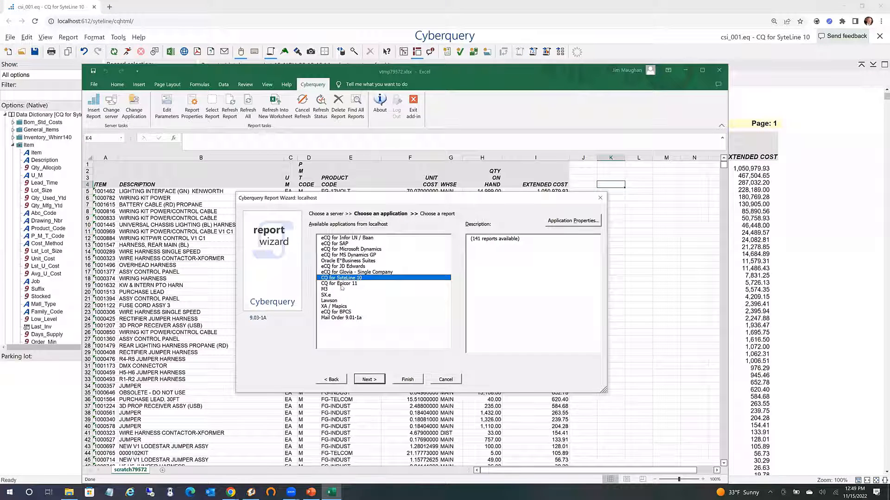
pyautogui.click(369, 380)
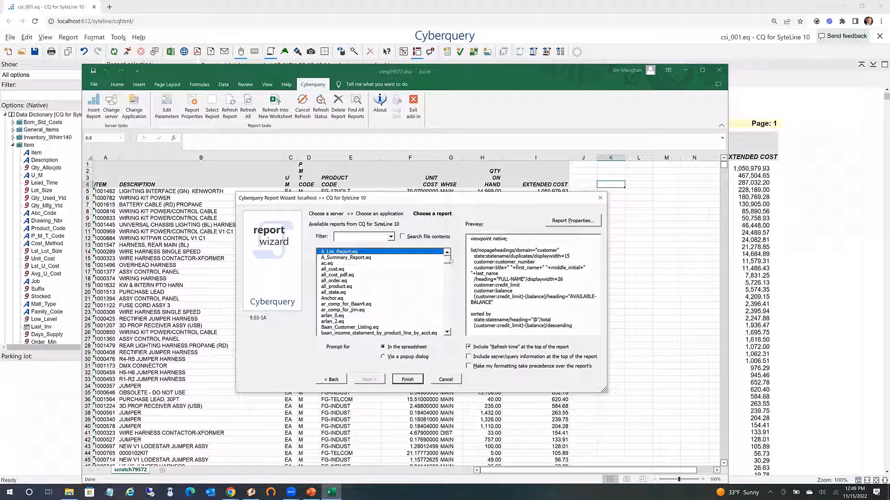
# Insert the xls_sales_details.eq report with prompts in the spreadsheet, the refresh time included, and your own formatting taking precedence over the report's.
pyautogui.moveTo(447, 260); pyautogui.dragTo(452, 338)
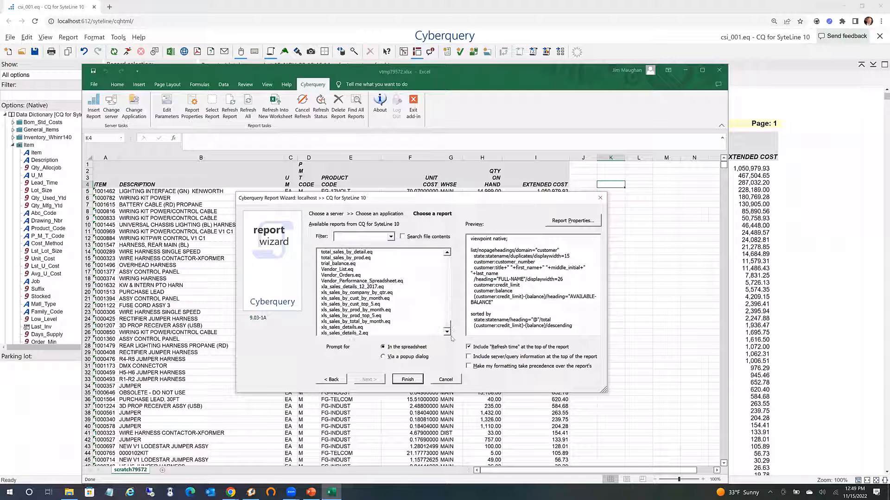
pyautogui.click(351, 327)
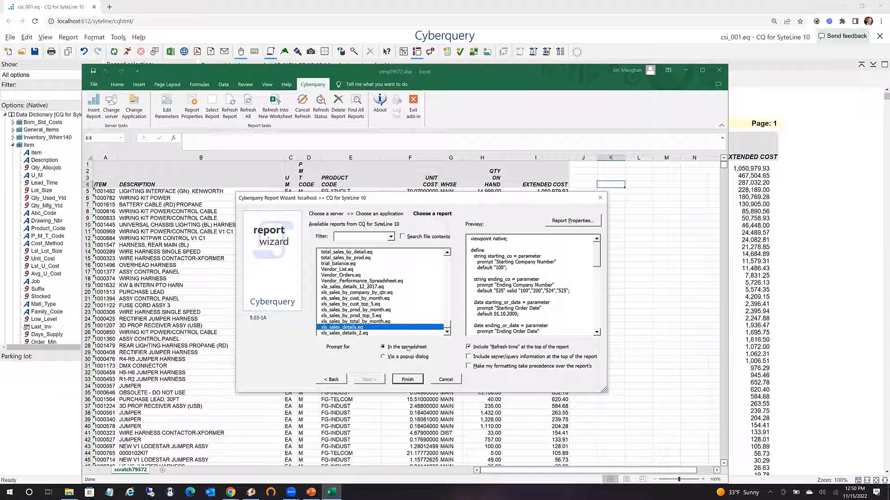
pyautogui.click(383, 358)
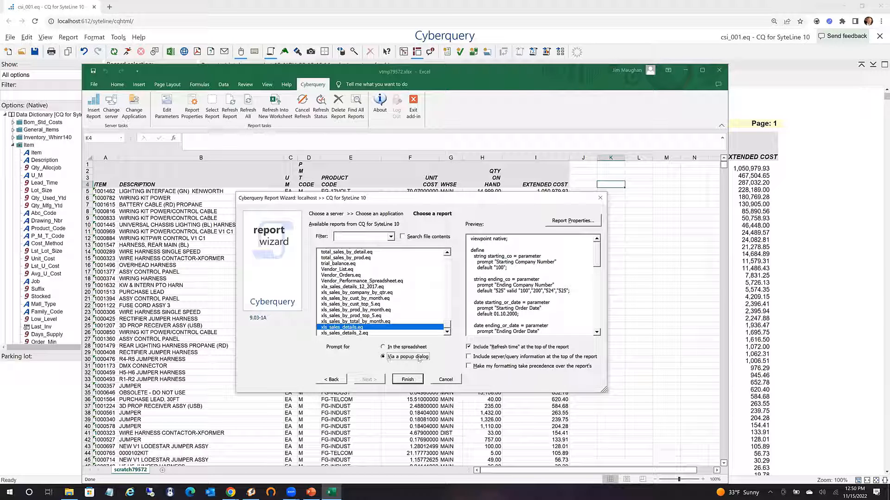
pyautogui.click(384, 348)
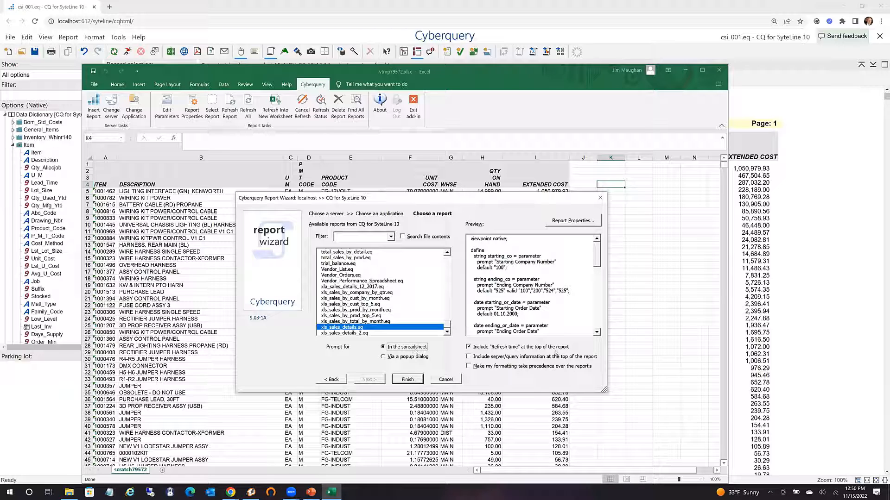
pyautogui.click(468, 357)
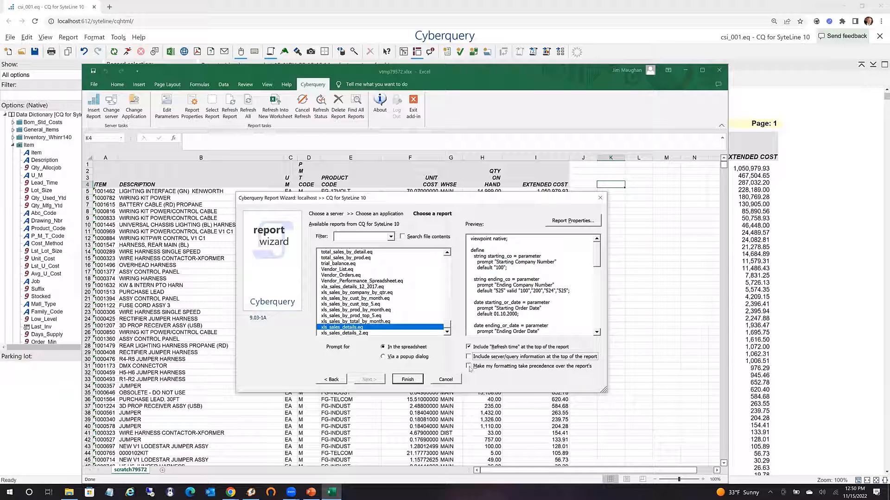
pyautogui.click(469, 366)
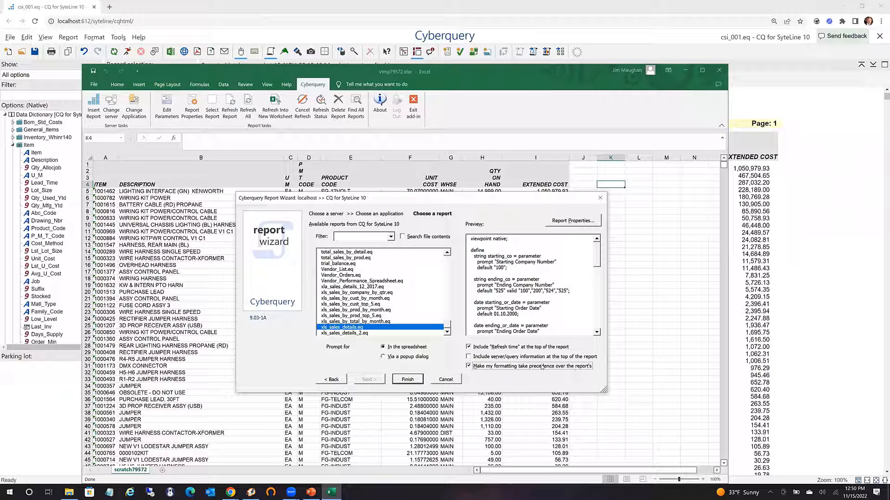
pyautogui.click(418, 379)
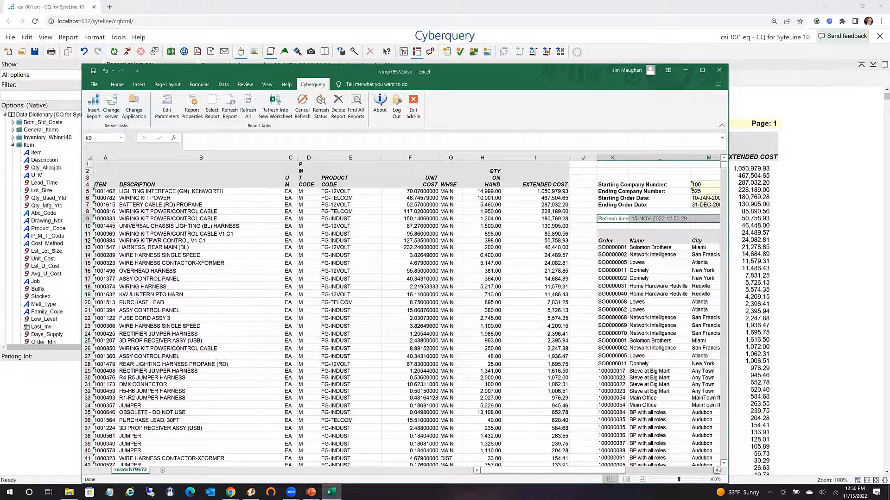
# Add an AutoSum formula in cell Y13, beside the sales report's REVENUE column, that sums V13:X13.
pyautogui.click(716, 470)
pyautogui.click(717, 464)
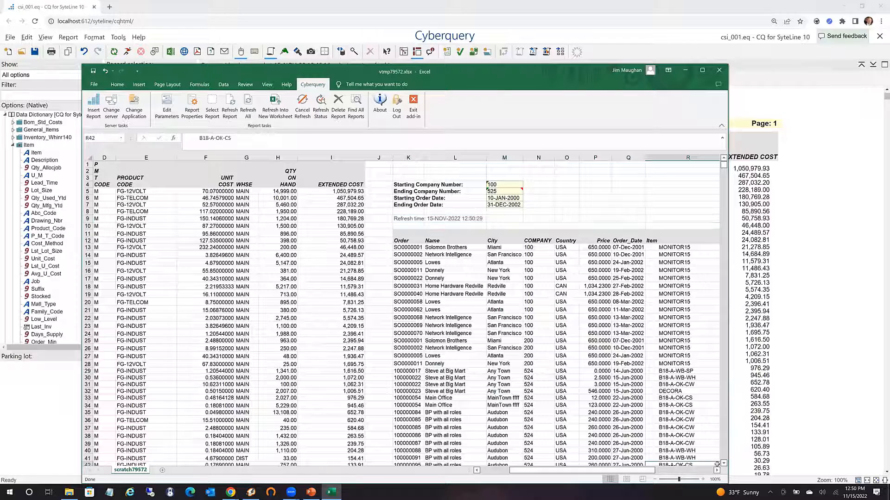
pyautogui.click(716, 471)
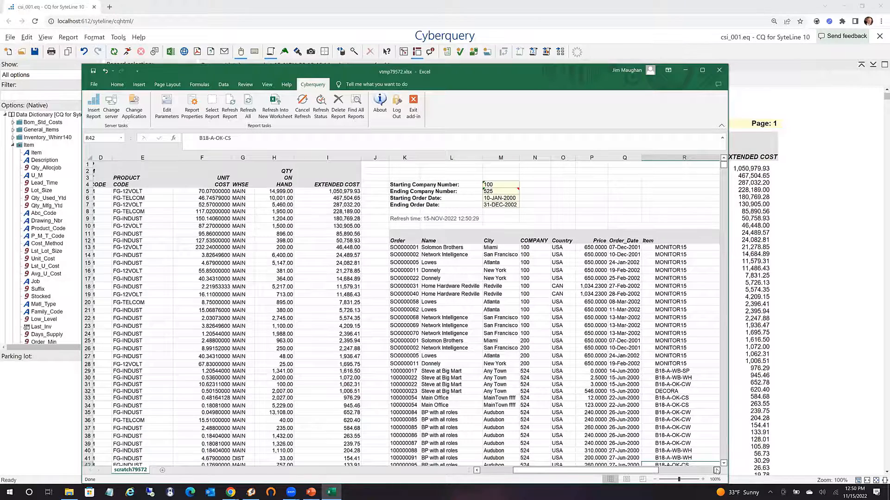
pyautogui.click(716, 471)
pyautogui.click(717, 470)
pyautogui.click(717, 471)
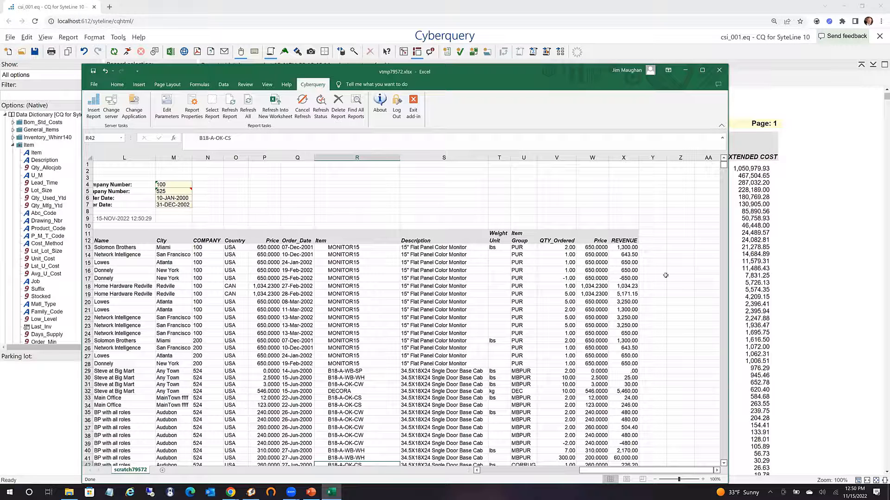
pyautogui.click(650, 248)
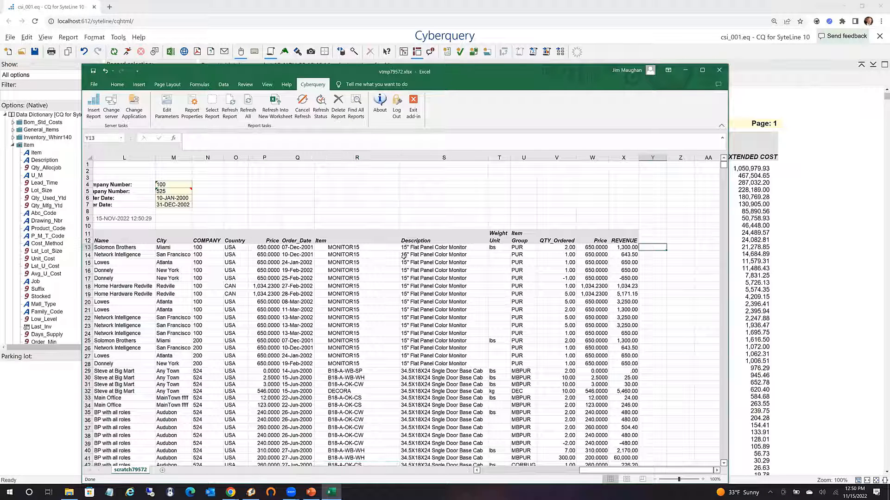
pyautogui.click(118, 86)
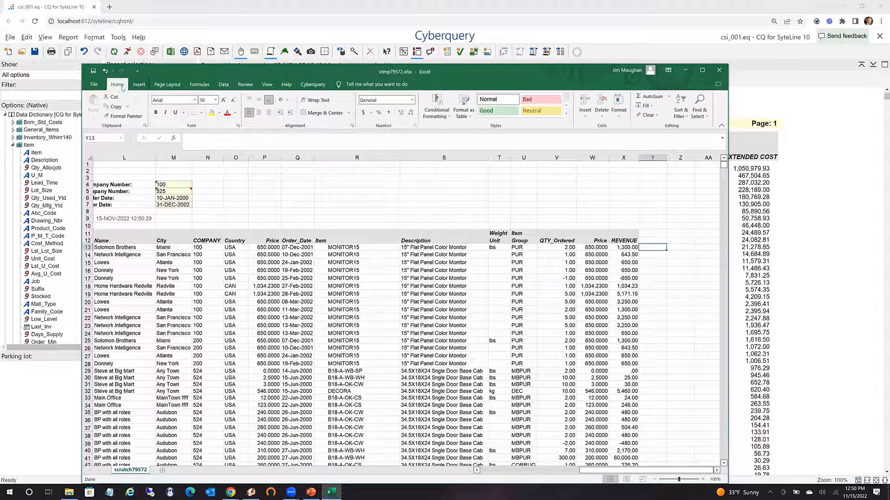
pyautogui.click(650, 97)
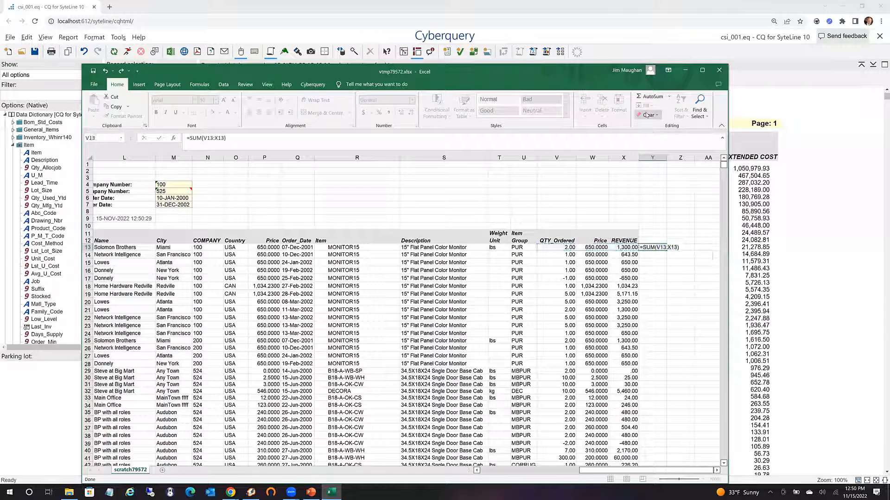
pyautogui.press('Return')
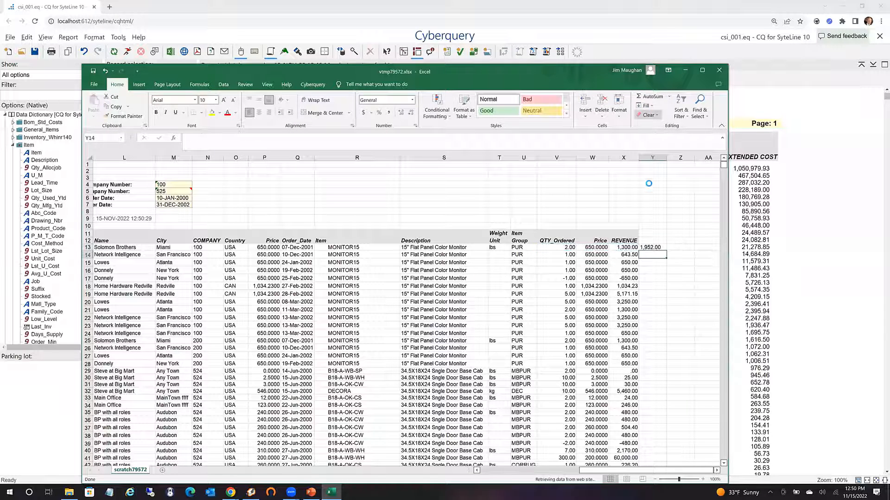
# Fill the SUM formula from Y13 down column Y through row 111.
pyautogui.click(651, 248)
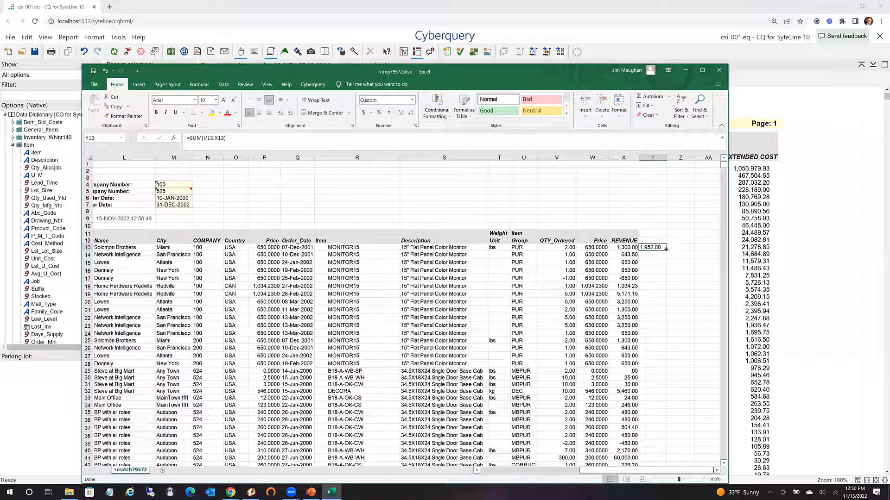
pyautogui.moveTo(666, 249); pyautogui.dragTo(670, 492)
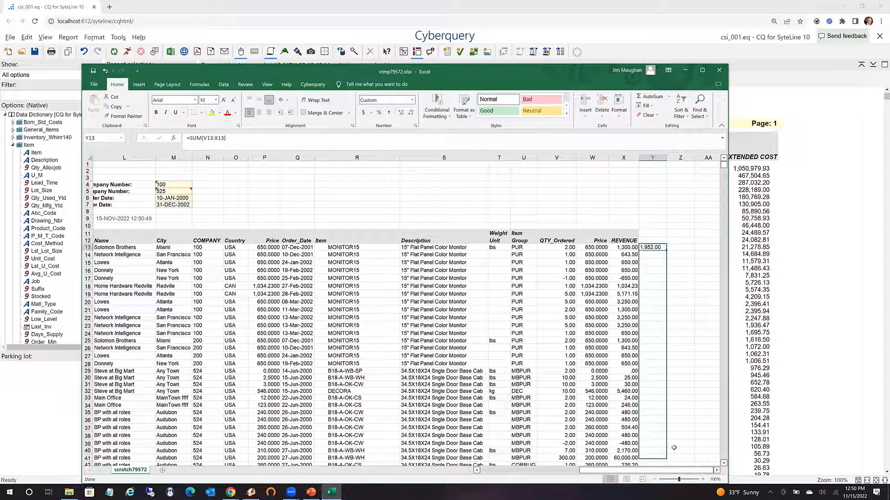
pyautogui.moveTo(673, 447); pyautogui.dragTo(665, 448)
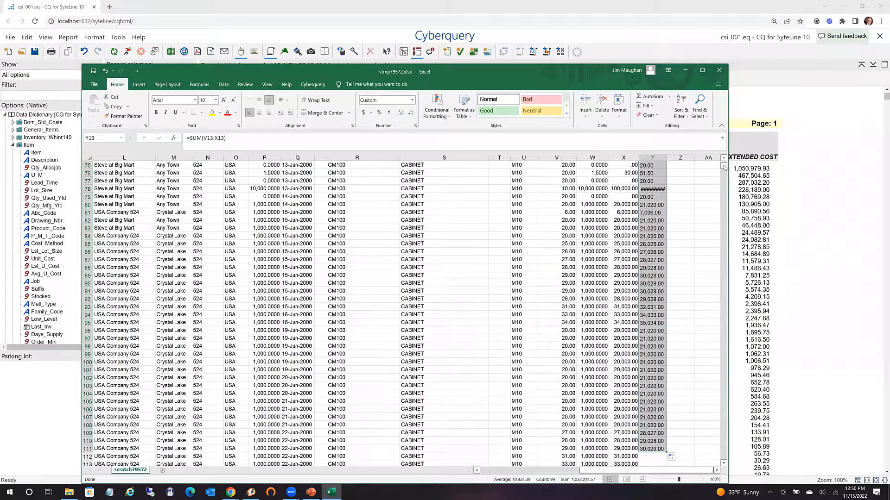
pyautogui.moveTo(724, 168); pyautogui.dragTo(720, 158)
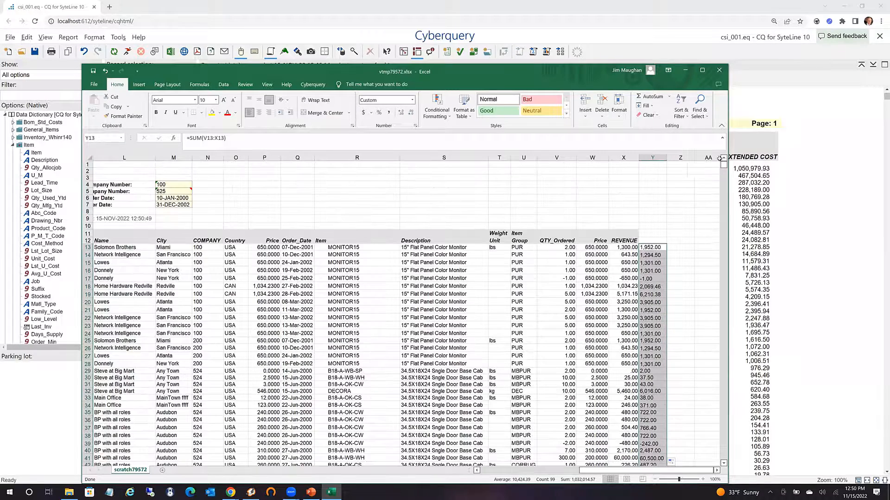
# Autofit column Y to its contents, then right-align the filled formula cells and give them a yellow fill.
pyautogui.doubleClick(667, 157)
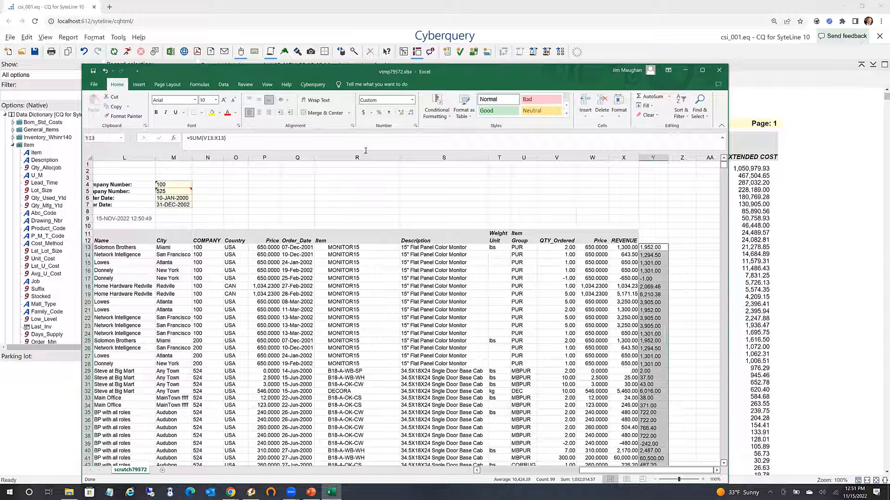
pyautogui.click(268, 112)
pyautogui.click(211, 113)
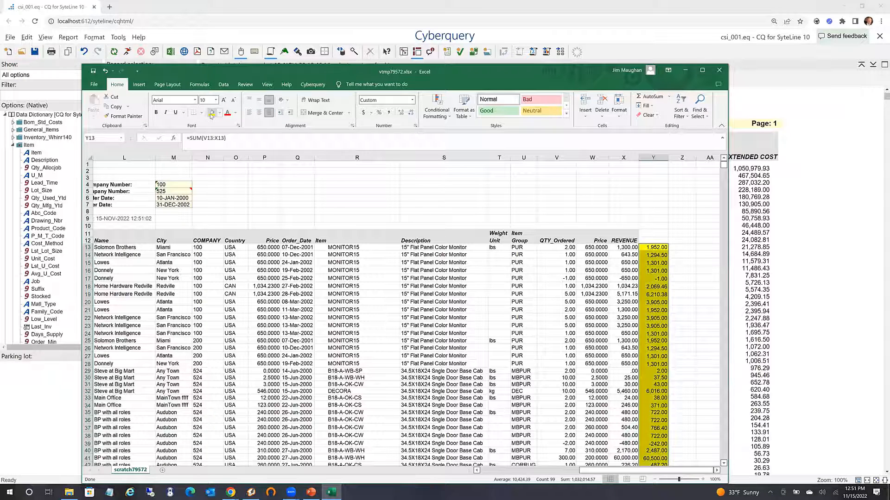
pyautogui.click(418, 186)
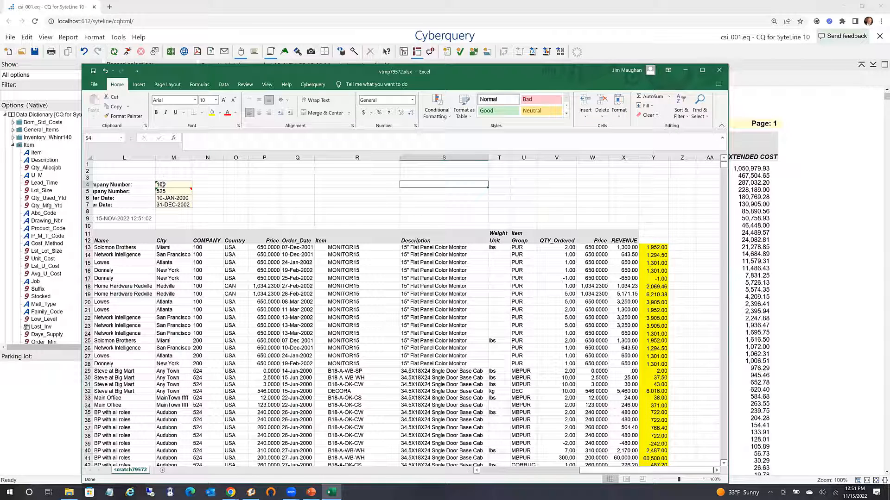
# Set the ending Company Number prompt in M5 to 100 to refresh the sales report.
pyautogui.click(162, 185)
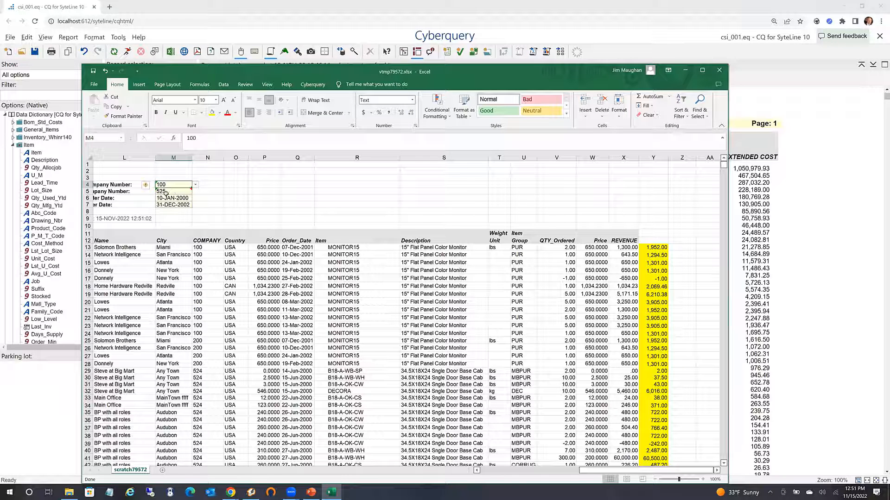
pyautogui.click(166, 192)
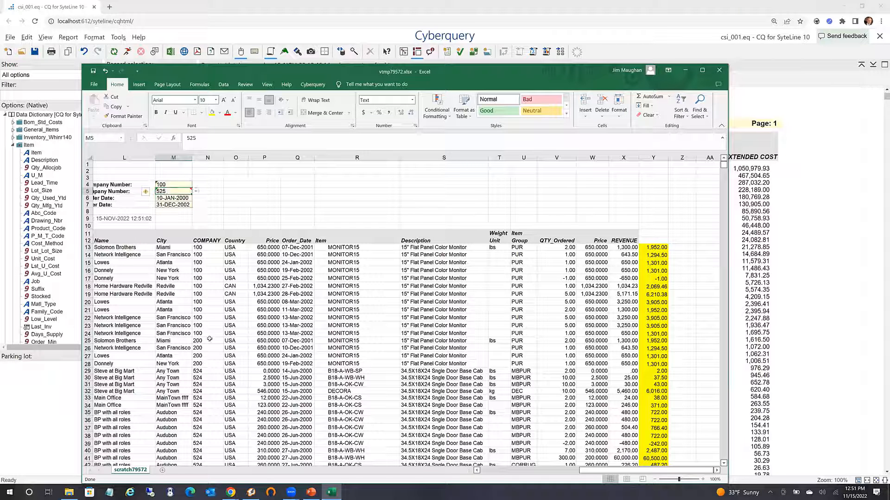
pyautogui.click(204, 398)
pyautogui.click(202, 419)
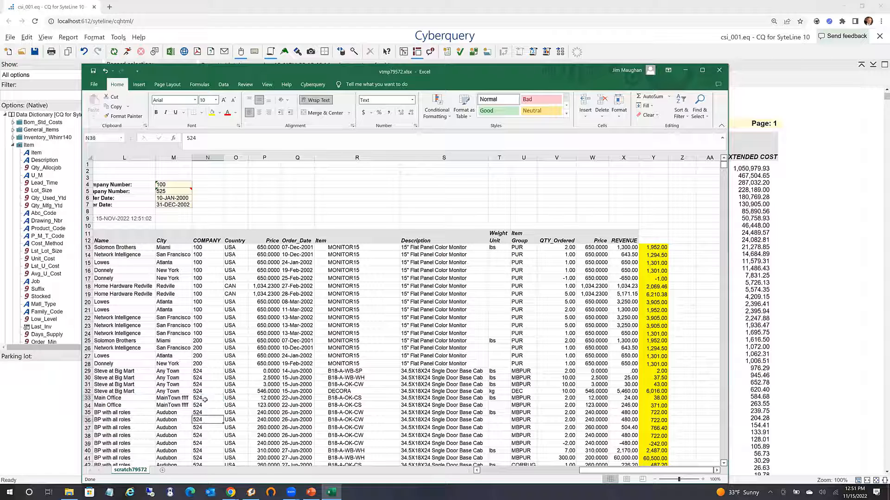
pyautogui.click(169, 192)
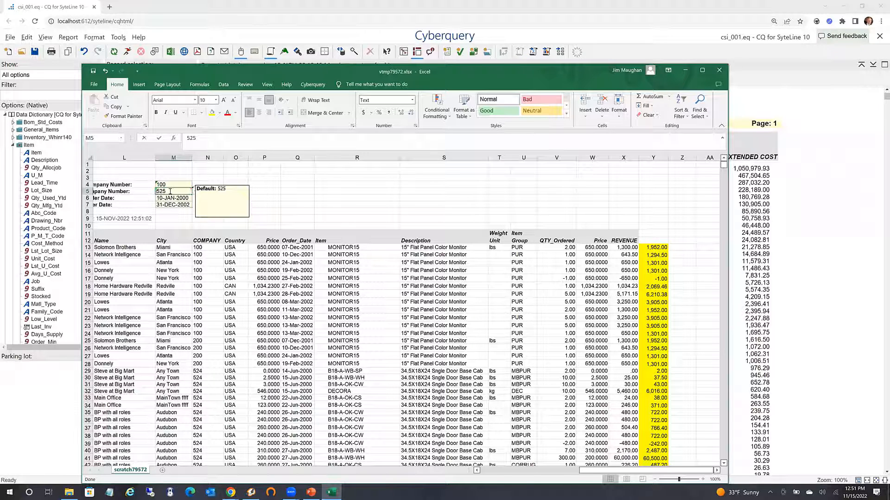
pyautogui.write('100')
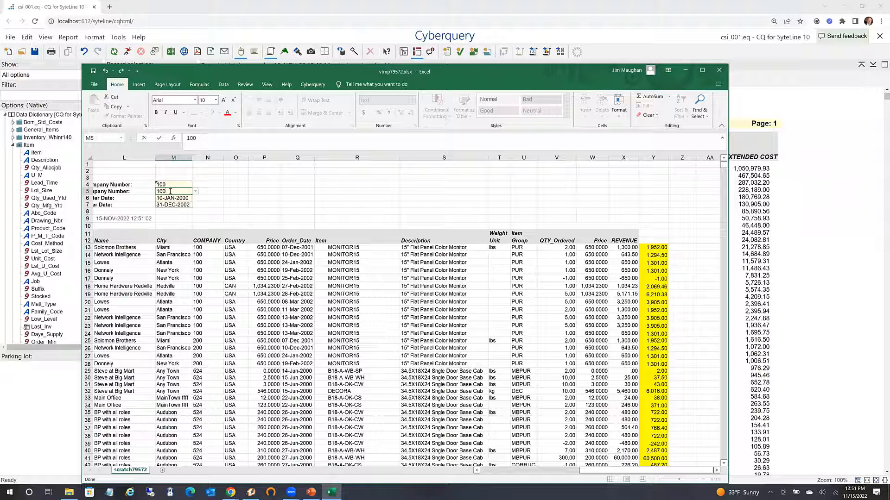
pyautogui.press('Return')
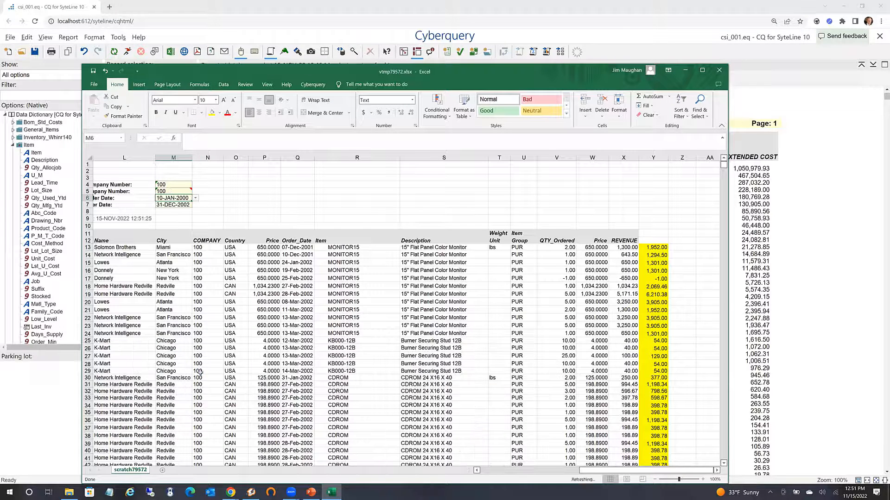
# Check the refreshed report's COMPANY column and a copied formula in column Y.
pyautogui.click(204, 371)
pyautogui.click(204, 427)
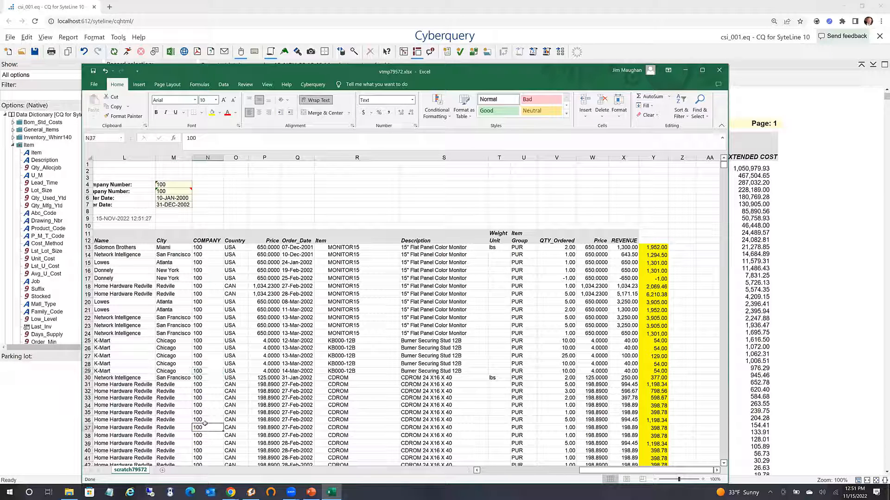
pyautogui.click(658, 335)
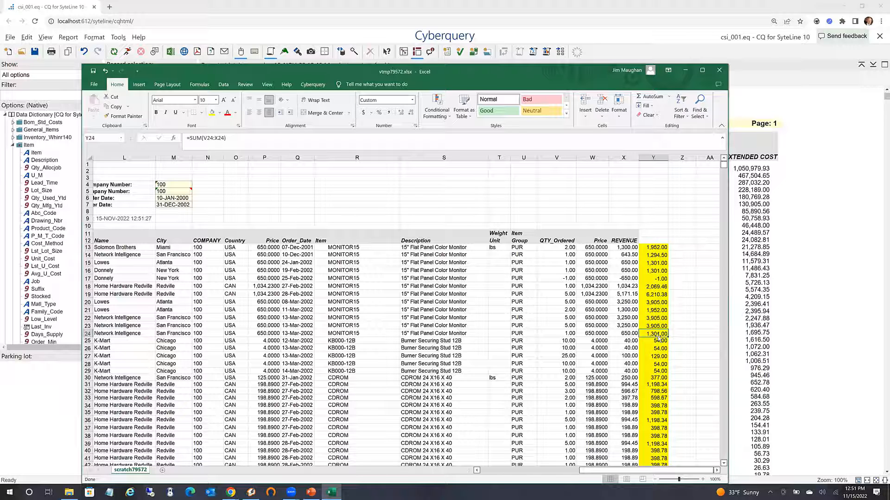
# Close the Excel workbook without saving its changes.
pyautogui.click(719, 70)
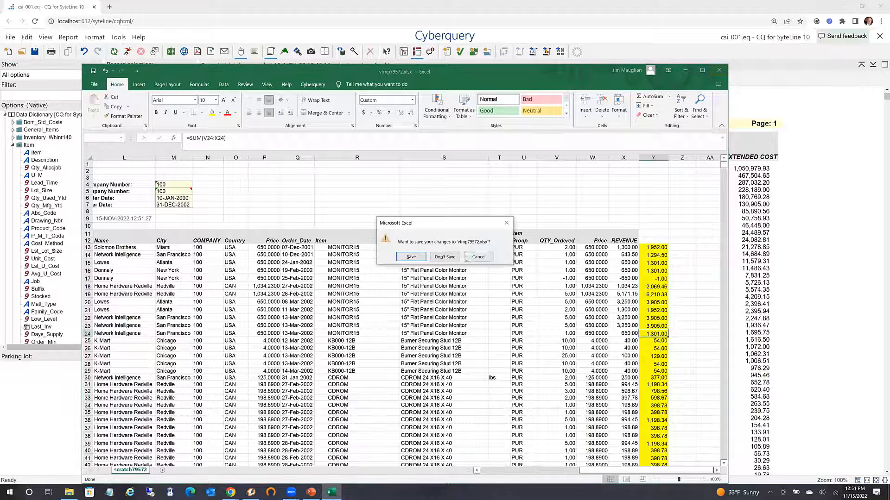
pyautogui.click(448, 256)
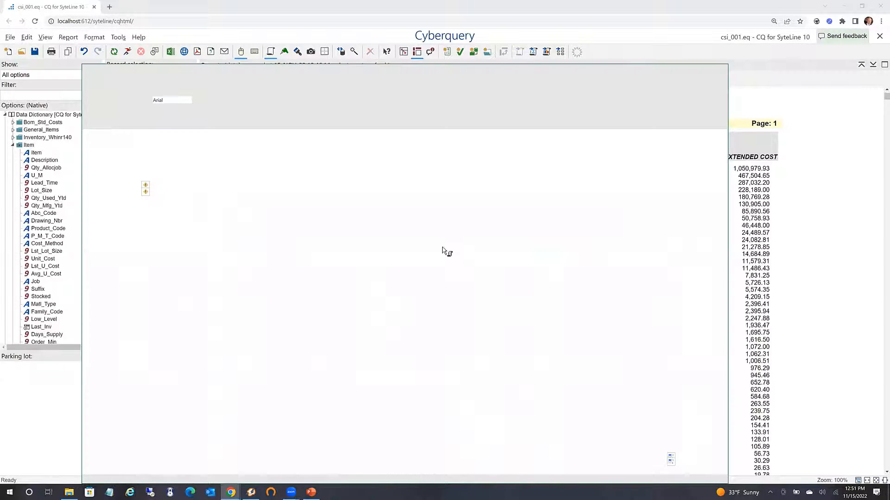
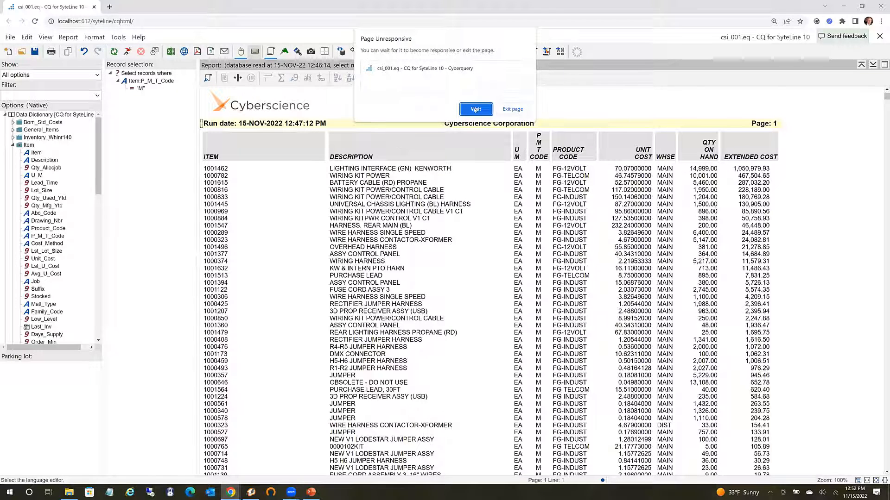
# Let the unresponsive Cyberquery page continue, view the query's text in the language editor, and return to the visual editor.
pyautogui.click(475, 110)
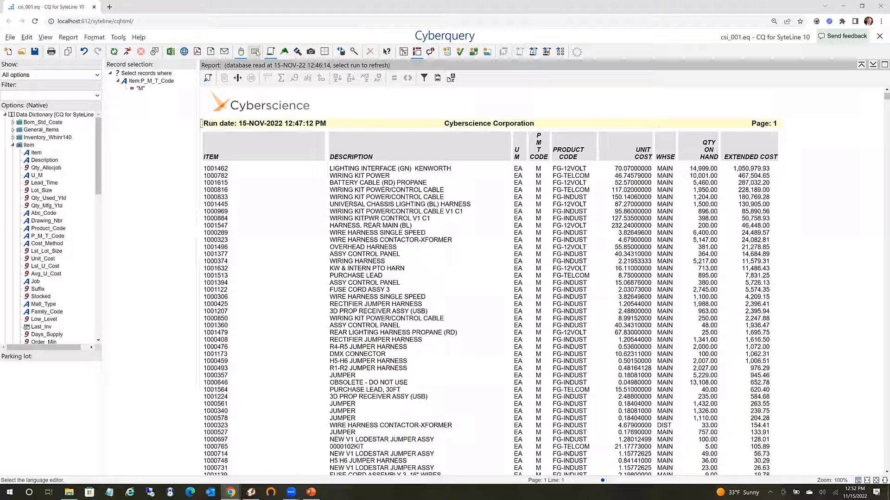
pyautogui.click(255, 51)
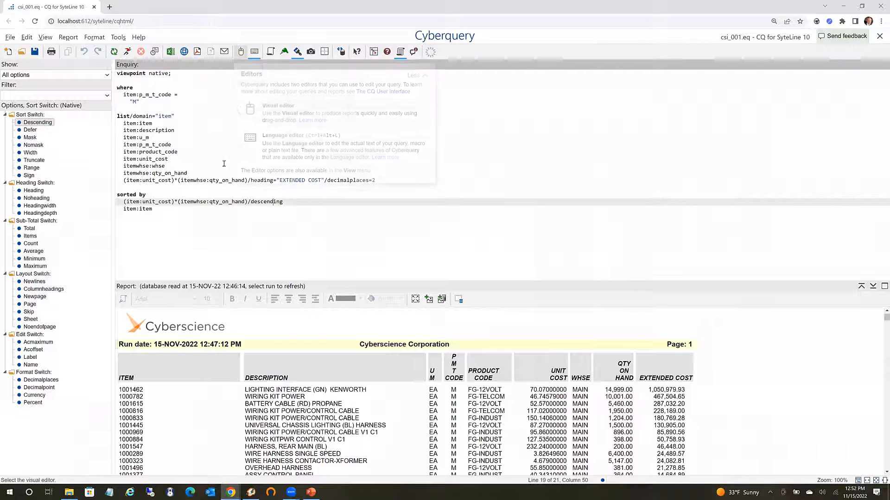
pyautogui.click(241, 52)
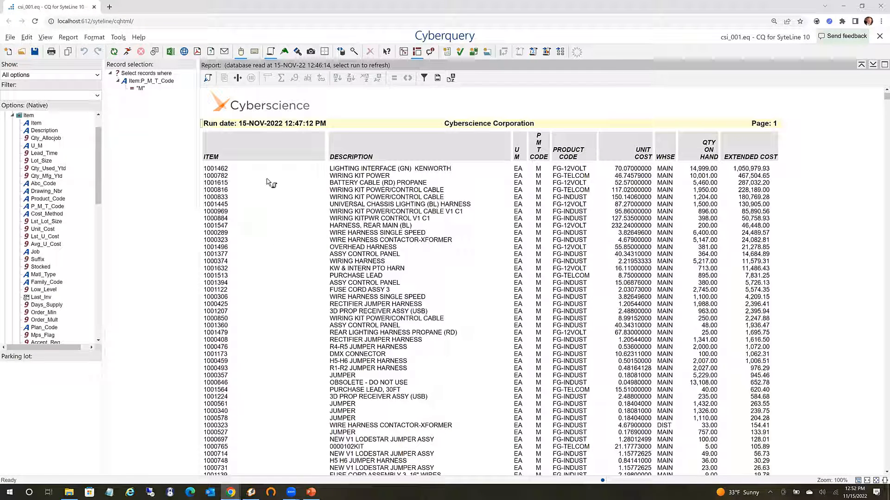
# With the Paint tool, format the ITEM column's detail values in bold at size 20 with the light purple background #d9d2e9.
pyautogui.click(298, 53)
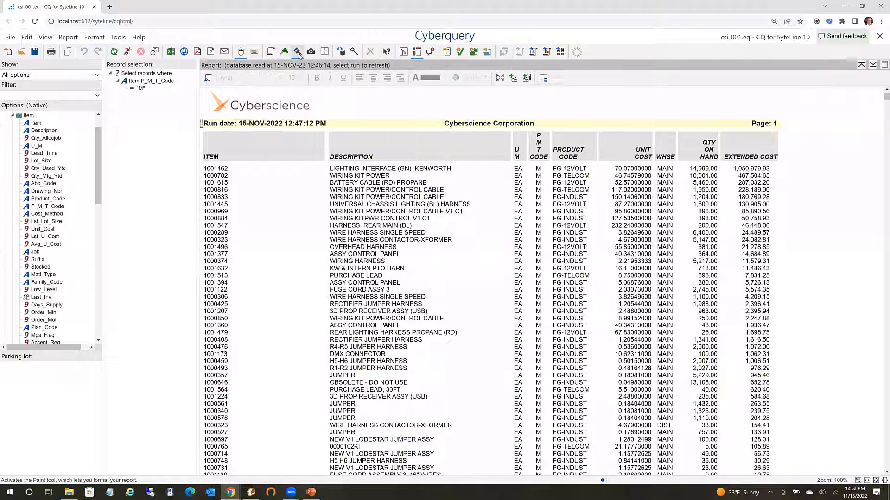
pyautogui.click(218, 199)
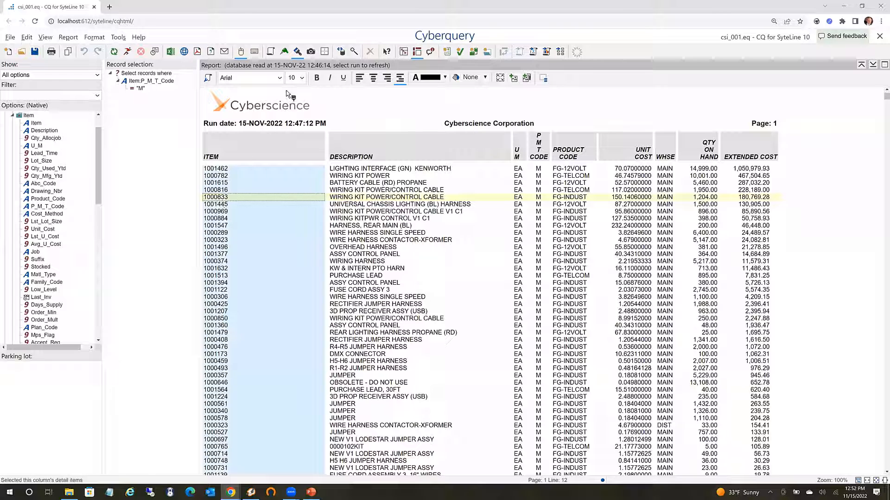
pyautogui.click(301, 78)
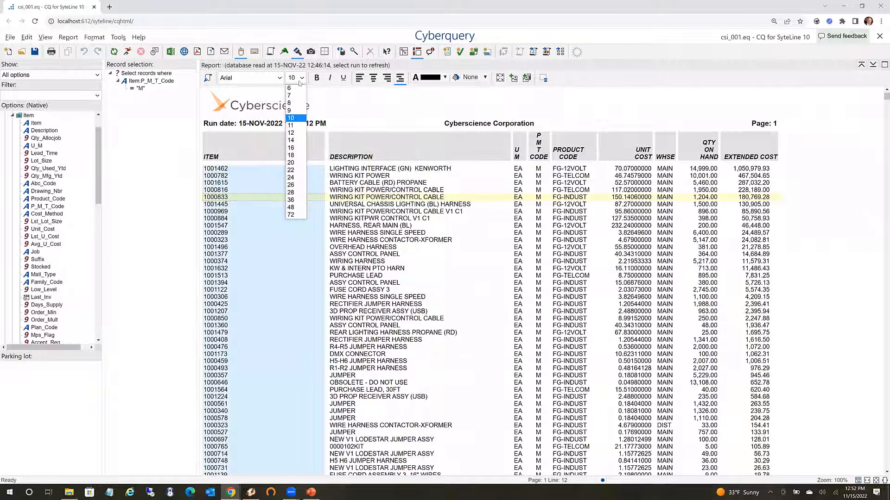
pyautogui.click(290, 163)
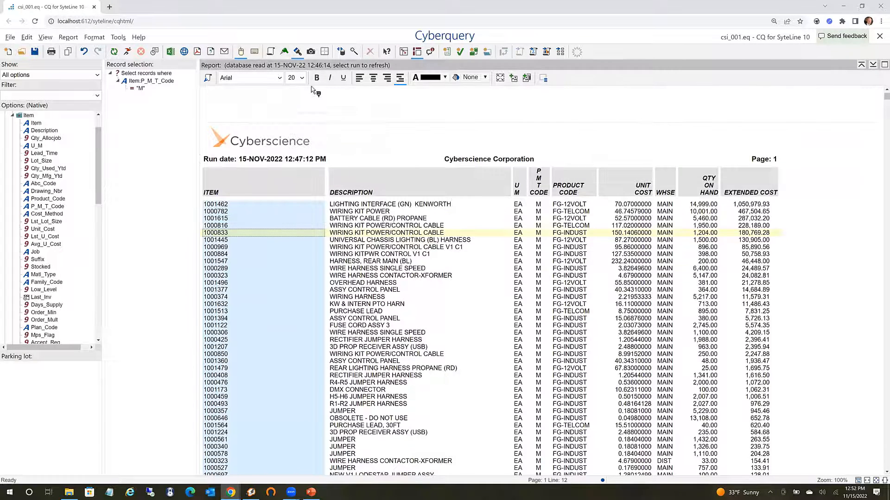
pyautogui.click(316, 78)
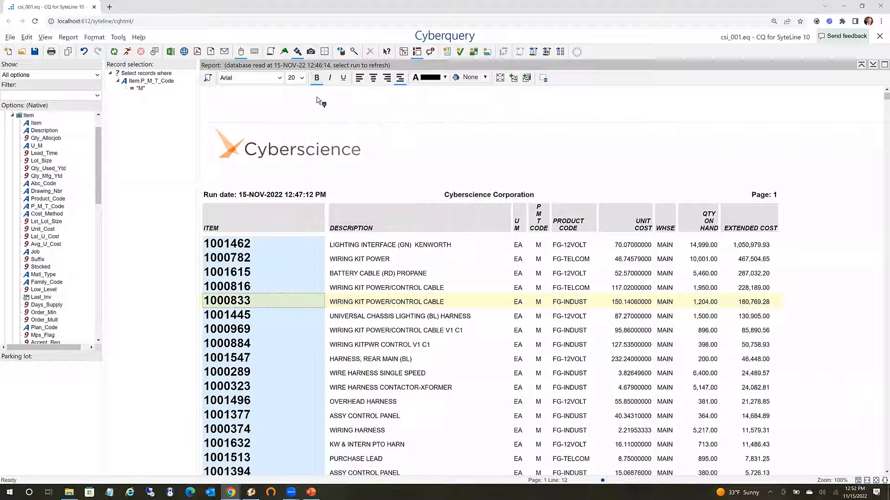
pyautogui.click(485, 77)
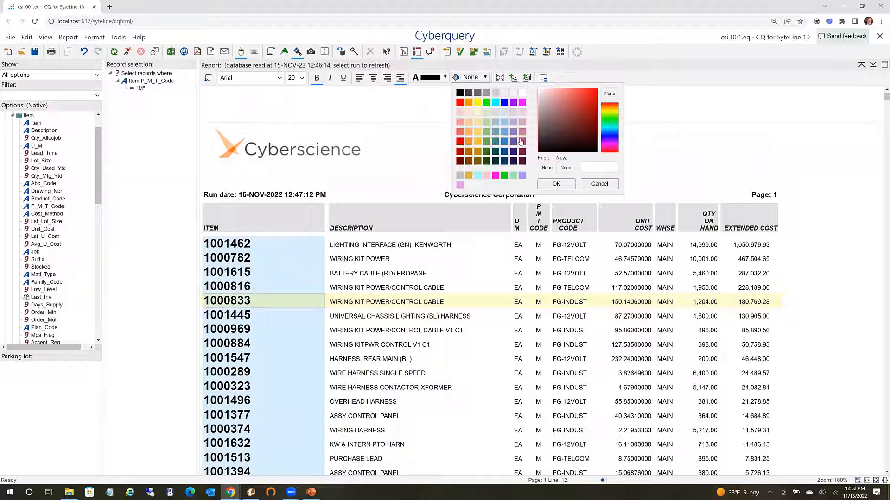
pyautogui.click(512, 114)
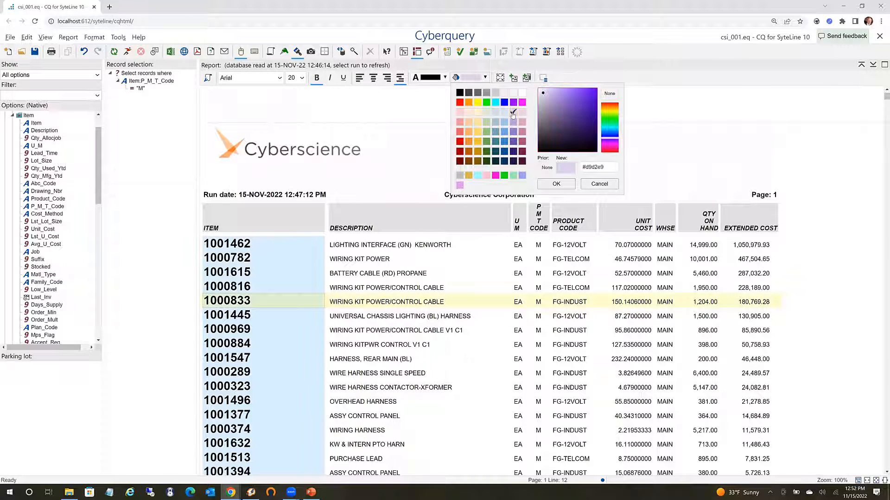
pyautogui.click(566, 186)
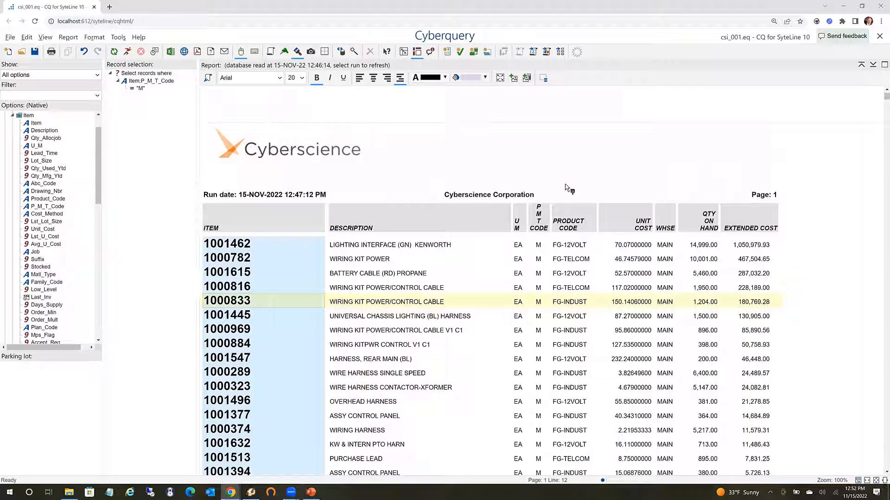
pyautogui.click(468, 359)
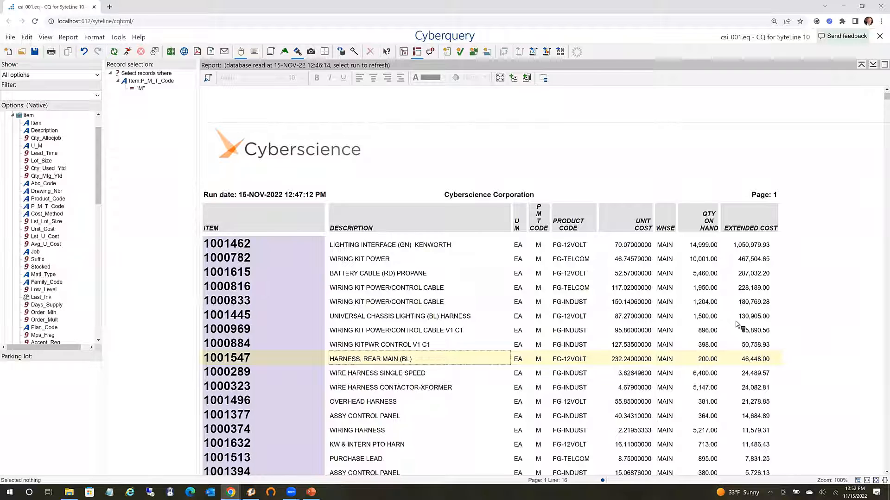
# Start a value highlight on the QTY ON HAND column for values >= 1000.
pyautogui.click(711, 318)
pyautogui.rightClick(712, 319)
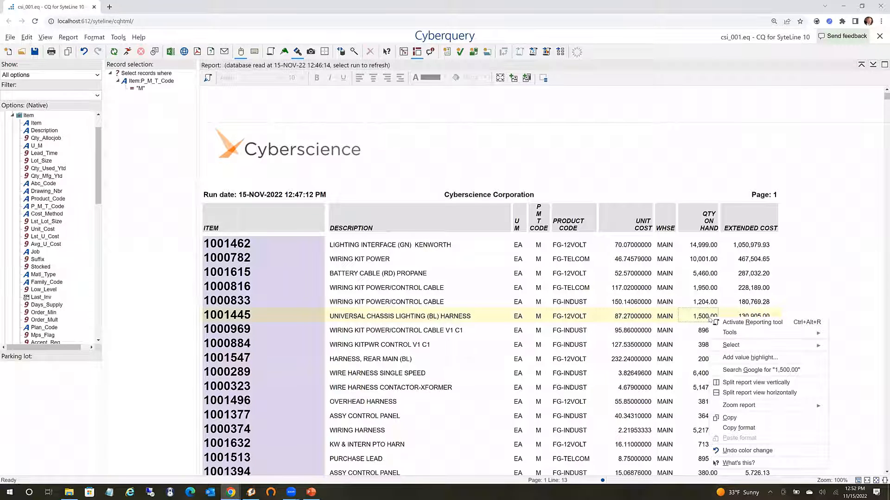
pyautogui.click(744, 359)
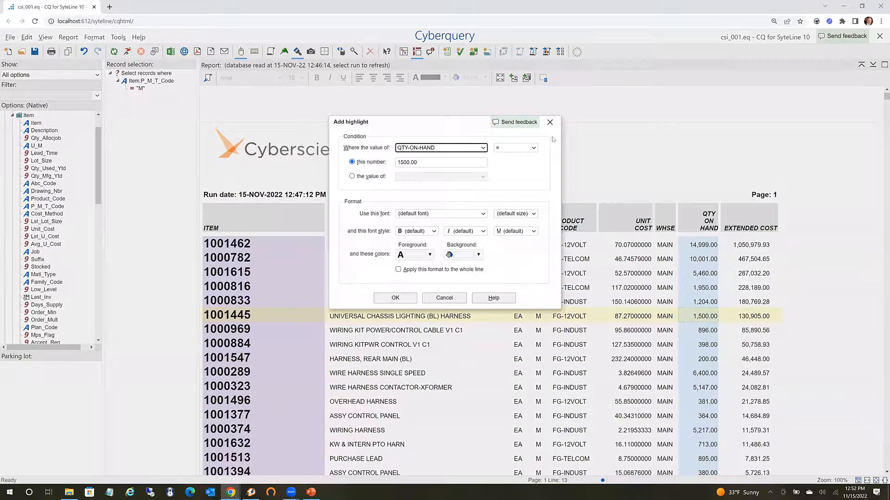
pyautogui.click(534, 149)
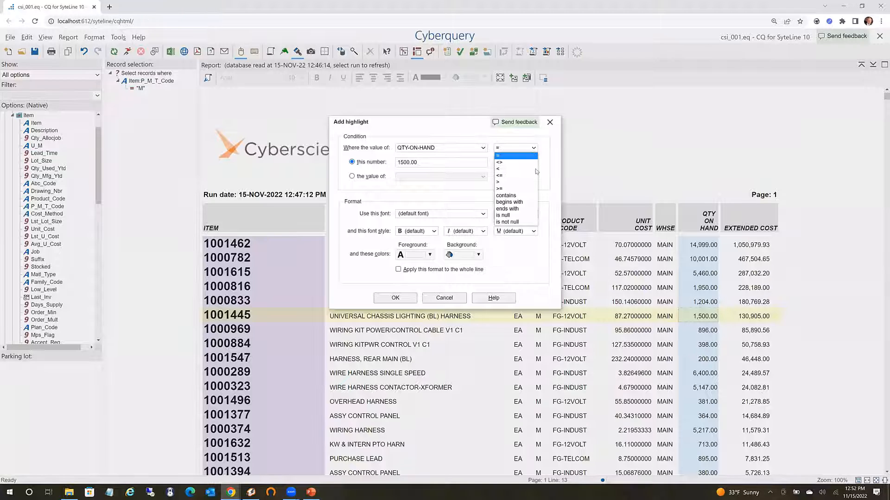
pyautogui.click(528, 188)
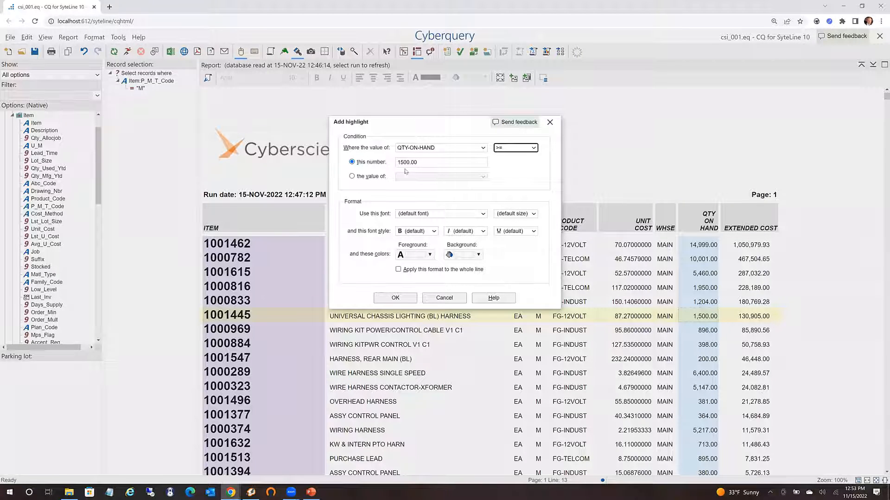
pyautogui.click(404, 163)
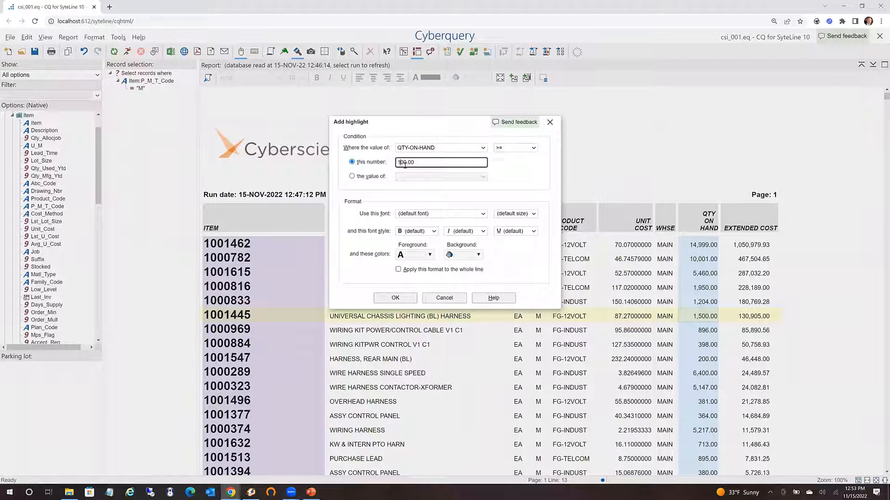
# Give the highlight the yellow background #ffd966 and apply it to the whole line of each matching record.
pyautogui.click(477, 255)
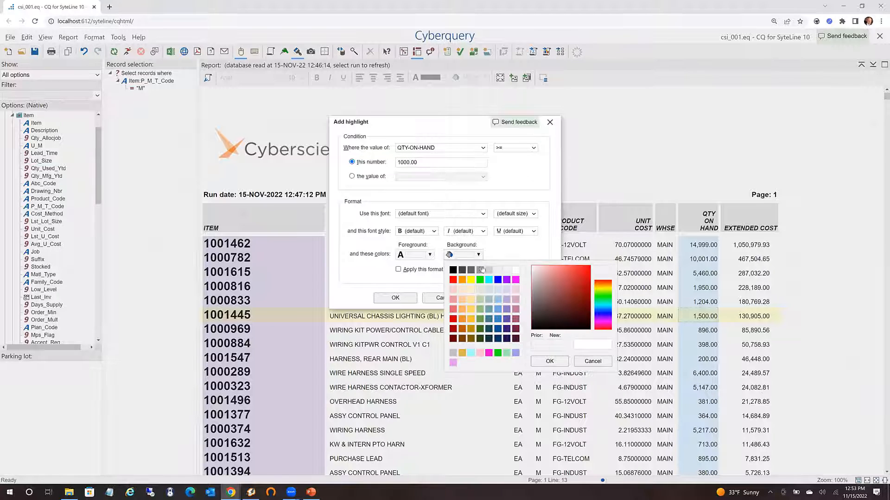
pyautogui.click(471, 309)
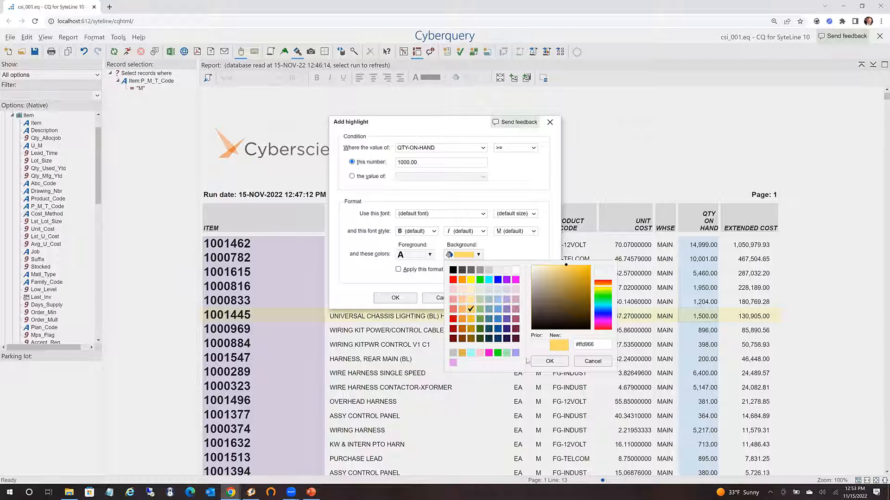
pyautogui.click(543, 362)
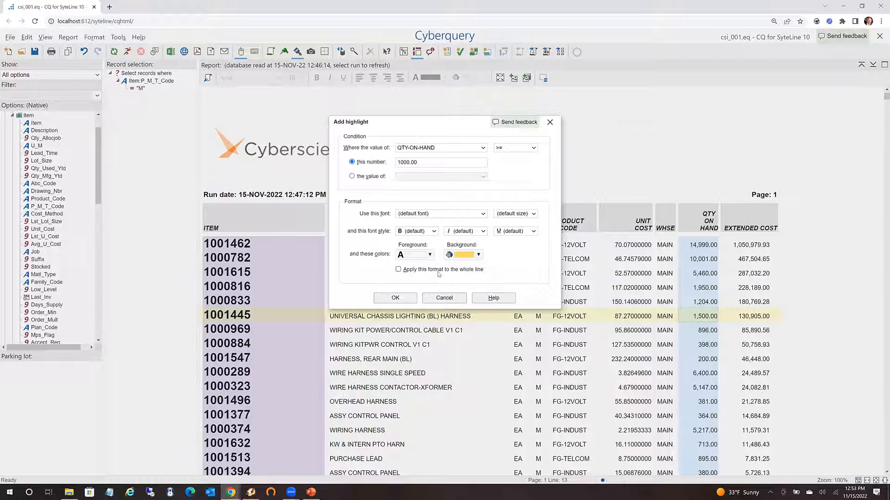
pyautogui.click(396, 298)
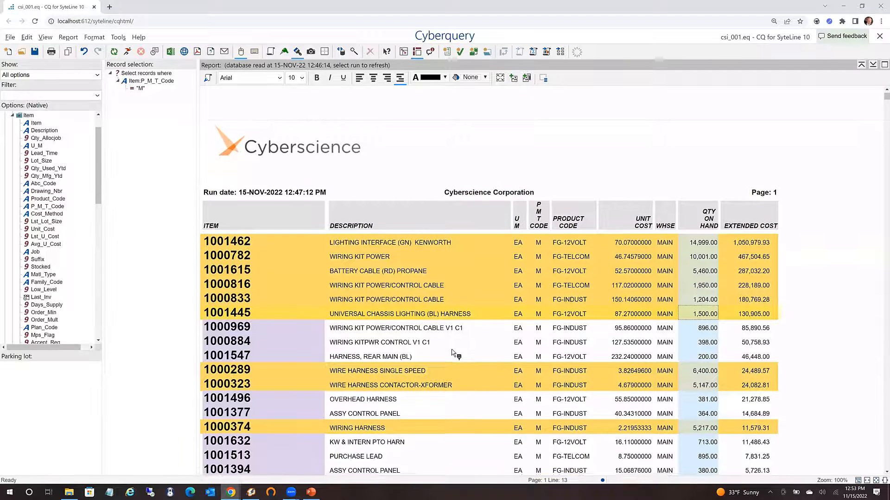
pyautogui.scroll(-5, 451, 354)
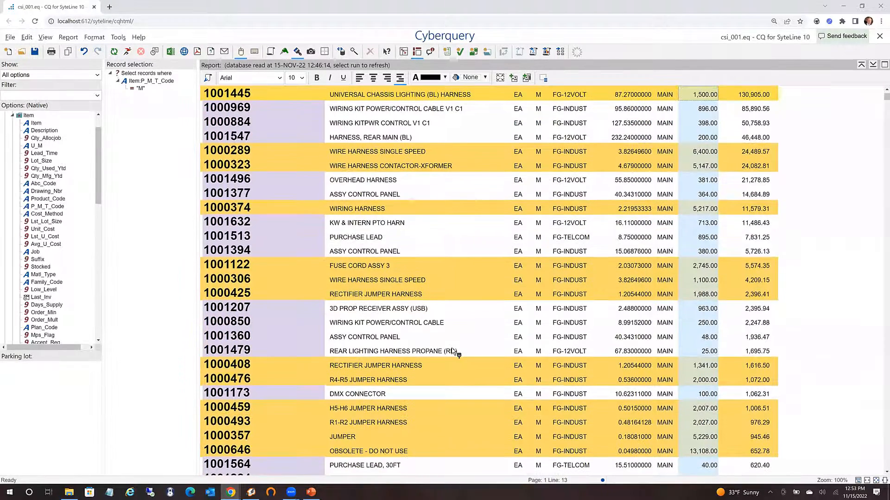
pyautogui.scroll(10, 451, 352)
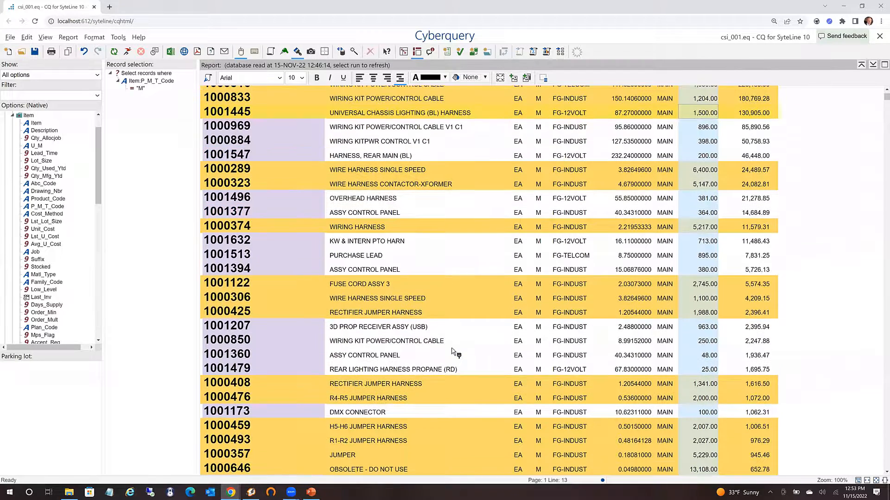
pyautogui.scroll(-8, 453, 352)
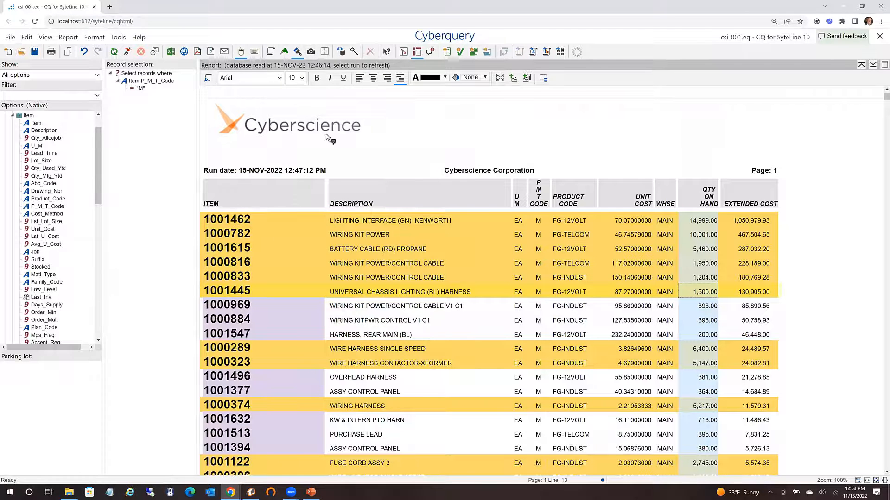
# Draw a border around the detail rows from ITEM to EXTENDED COST, with blue striping and its right edge anchored to the data.
pyautogui.click(325, 51)
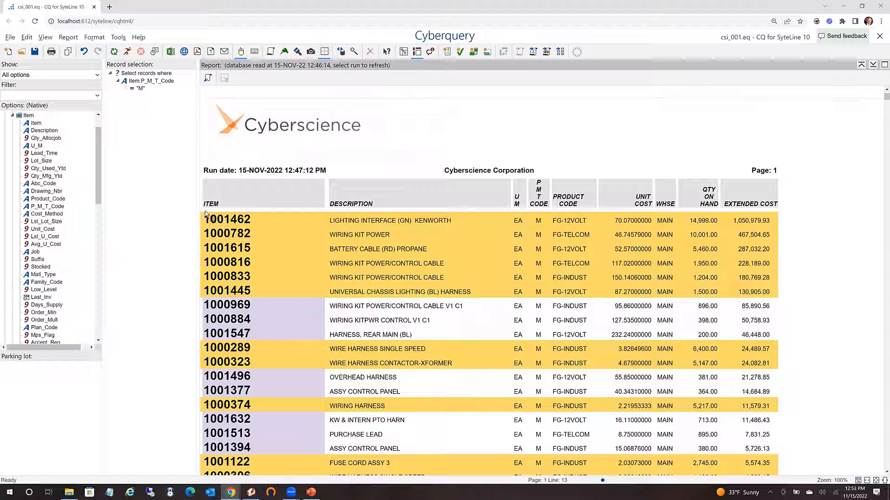
pyautogui.moveTo(203, 211); pyautogui.dragTo(755, 221)
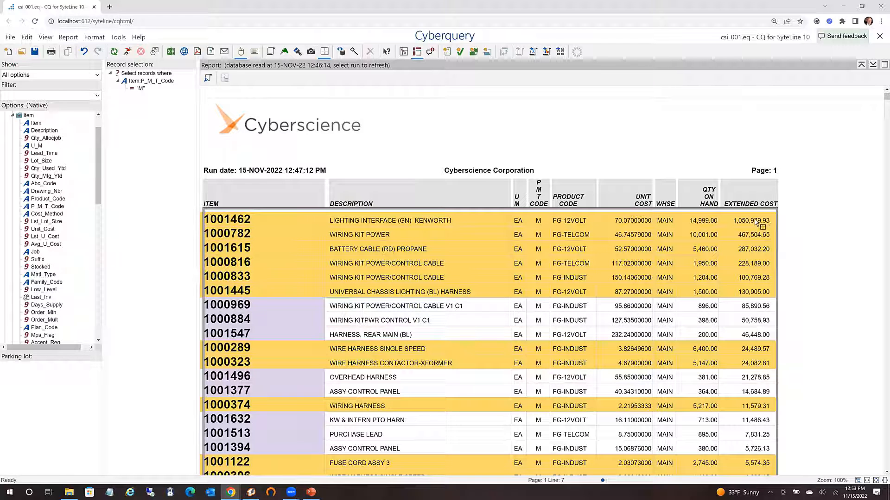
pyautogui.rightClick(754, 221)
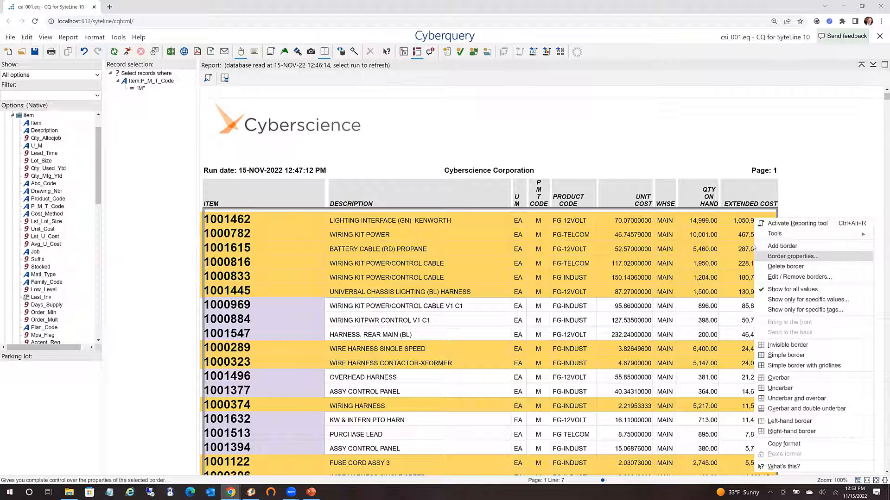
pyautogui.click(790, 256)
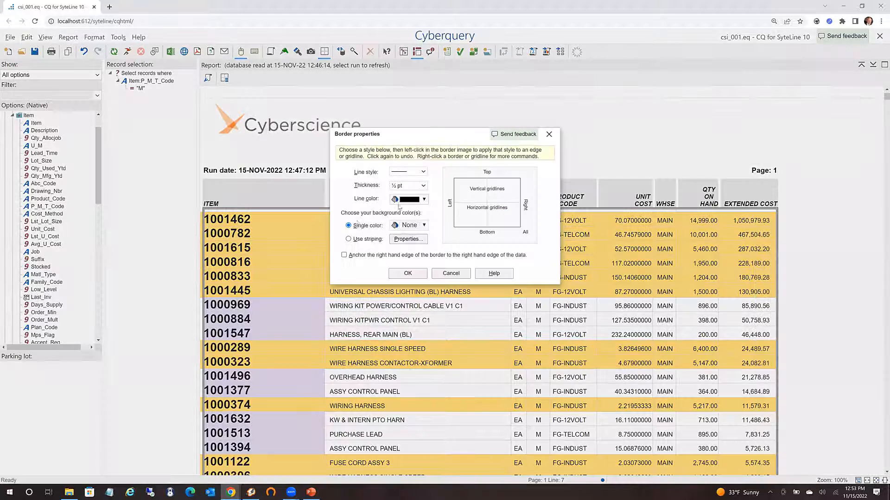
pyautogui.click(356, 240)
pyautogui.click(407, 239)
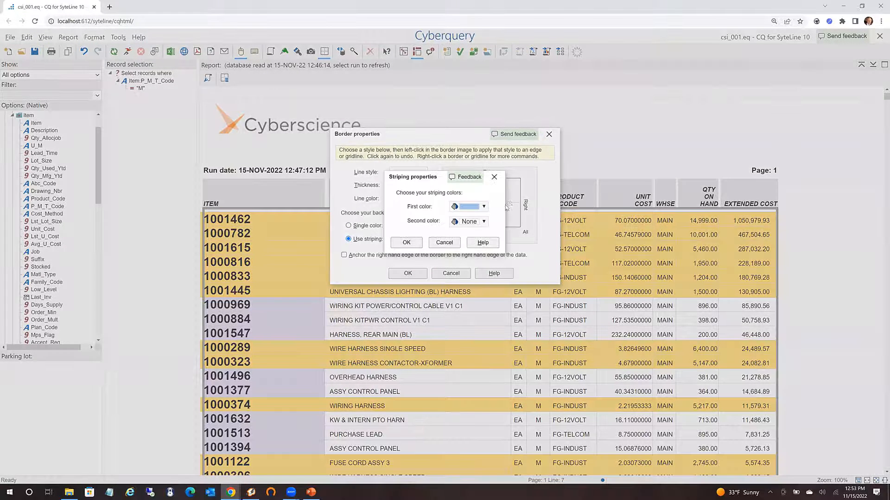
pyautogui.click(406, 243)
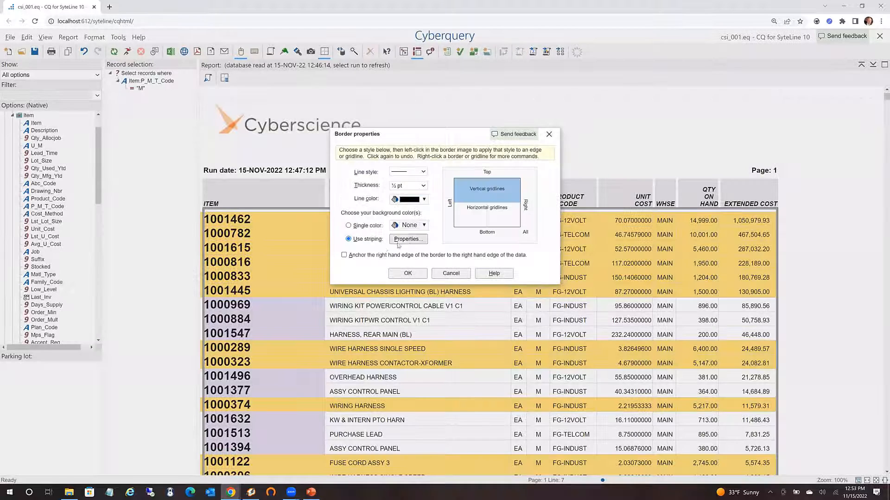
pyautogui.click(376, 256)
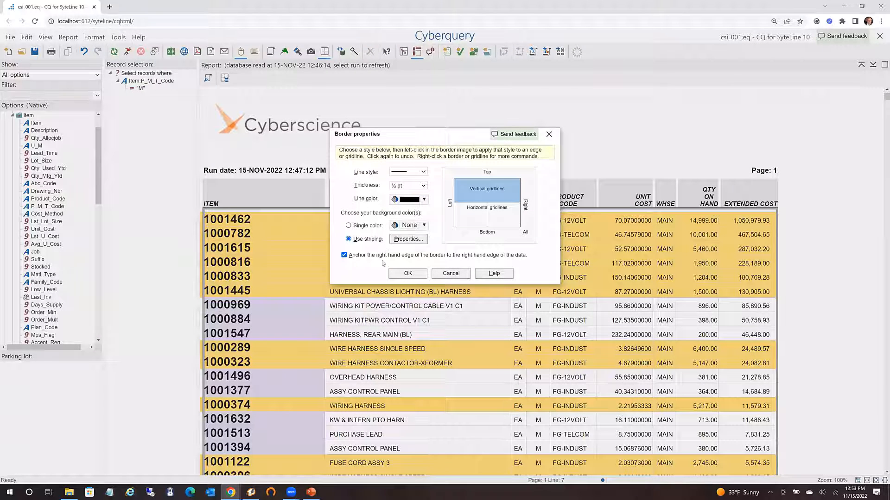
pyautogui.click(408, 273)
# Review the striping across the report pages and save the enquiry as csi_001.eq.
pyautogui.scroll(-3, 417, 291)
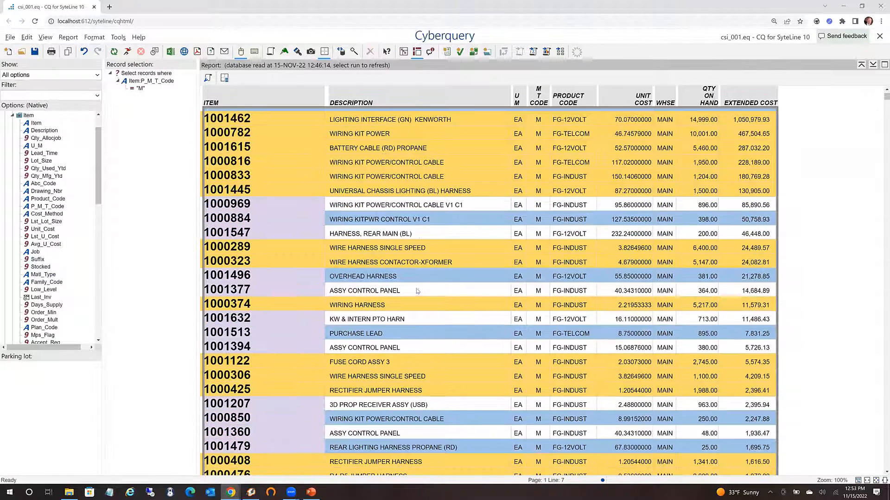
pyautogui.scroll(-20, 417, 291)
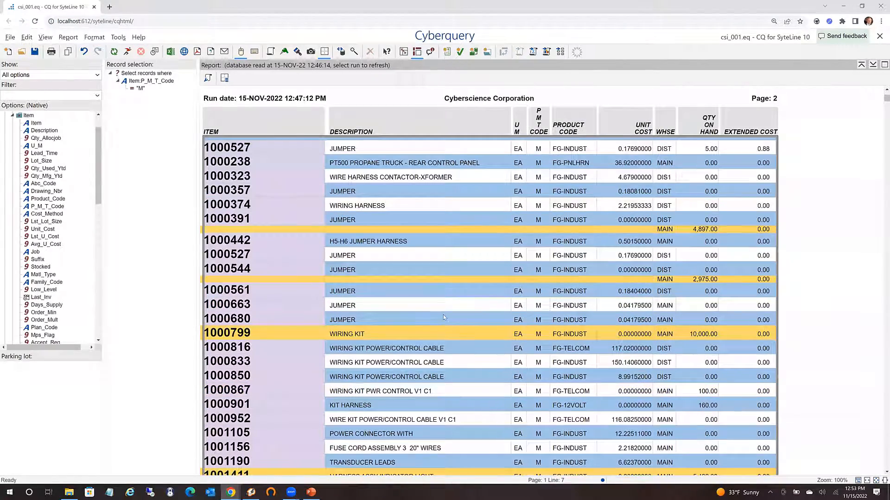
pyautogui.scroll(6, 443, 315)
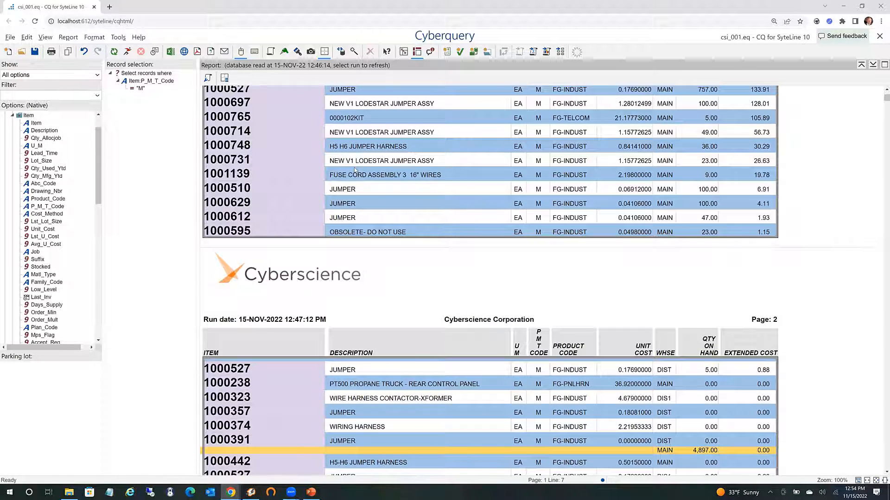
pyautogui.hotkey('ctrl', 'shift', 's')
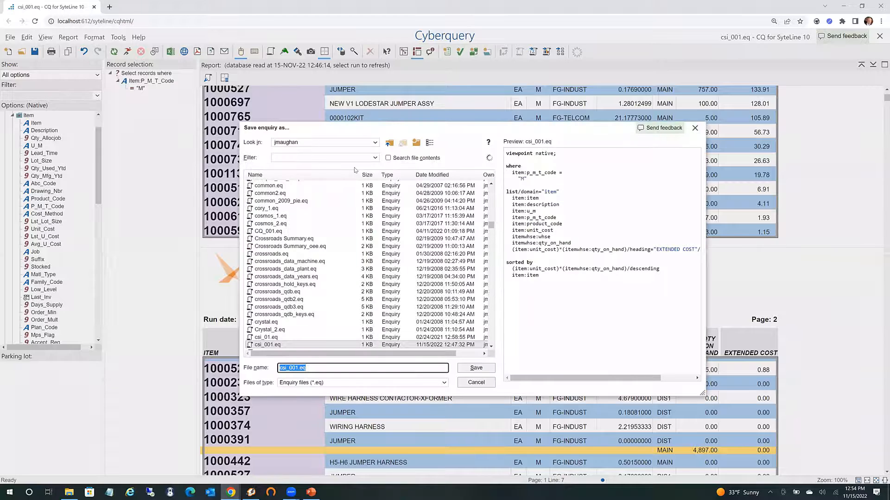
pyautogui.click(470, 368)
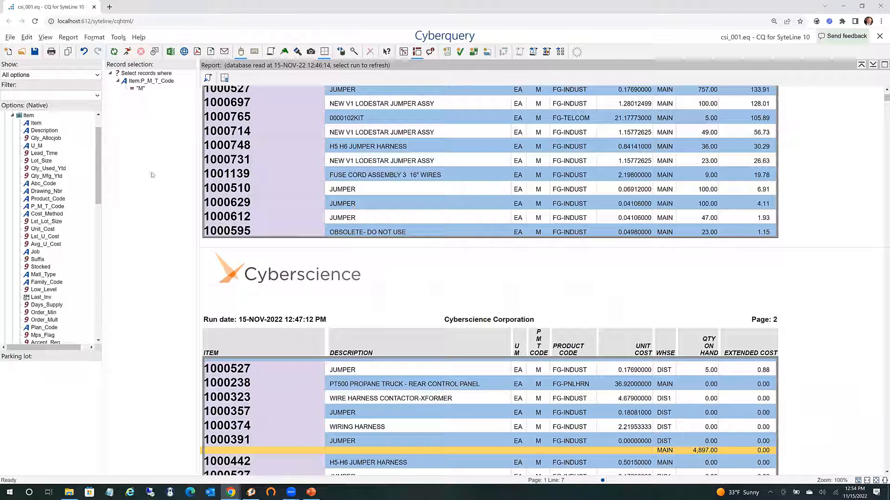
# Start a new Sum Report in the report wizard, filtering the domain files by "sales" and choosing Sales_Lines.
pyautogui.click(9, 52)
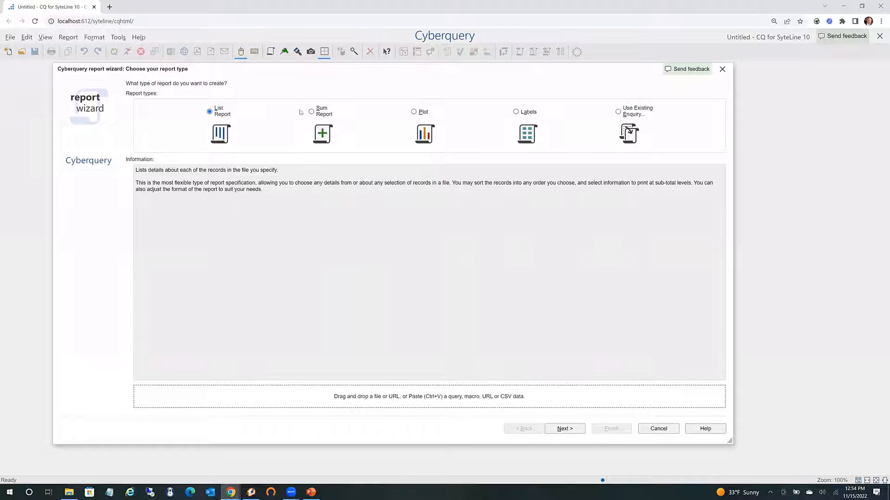
pyautogui.click(315, 114)
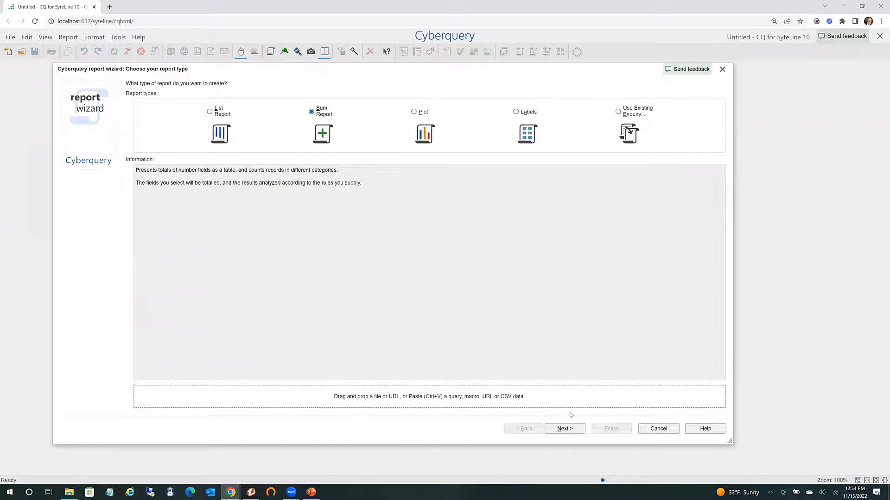
pyautogui.click(561, 429)
pyautogui.click(267, 95)
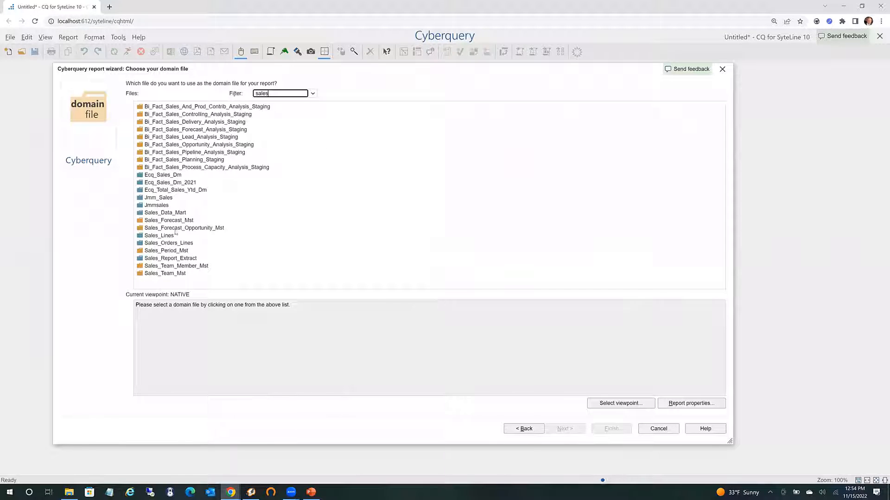
pyautogui.doubleClick(163, 236)
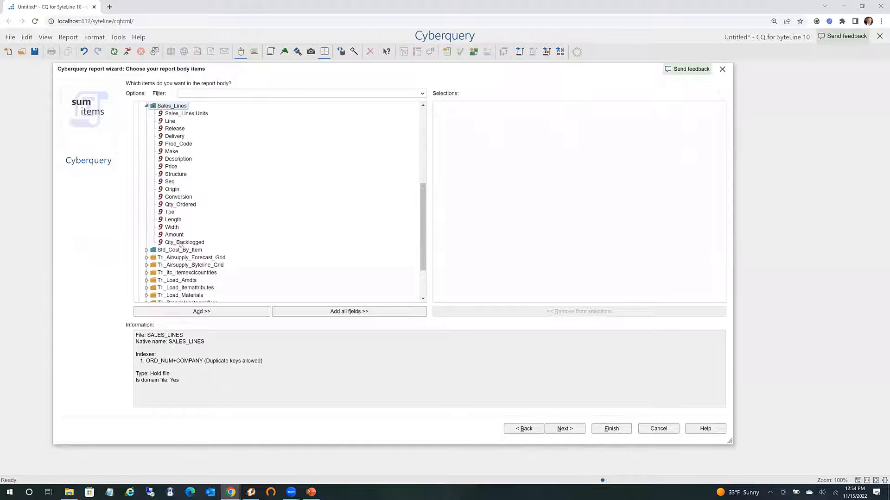
# Add the Sales_Lines Amount field as the report body item and continue to the sort items.
pyautogui.click(172, 236)
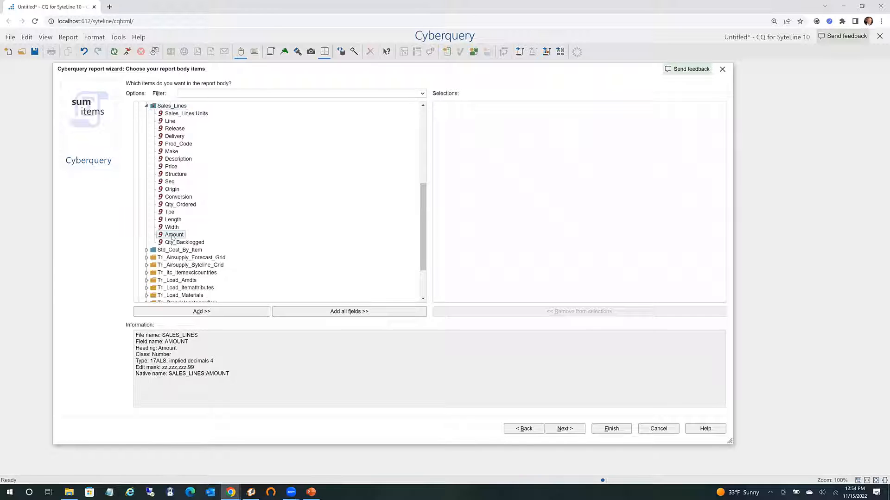
pyautogui.doubleClick(172, 235)
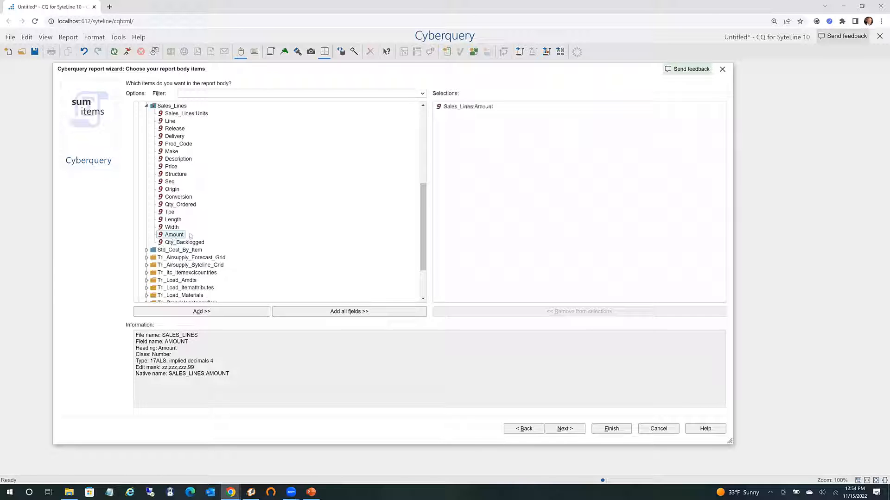
pyautogui.click(564, 430)
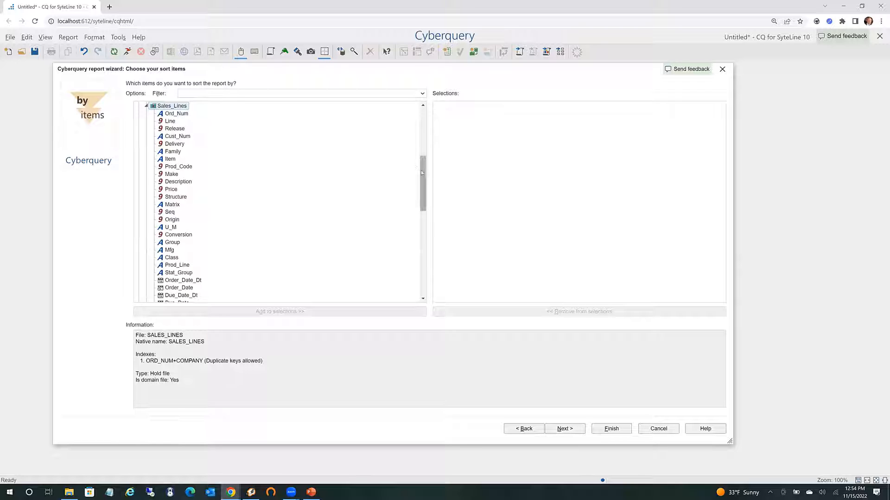
# Sort the report by the Name_Nama field of the Addresses file and continue to the across item.
pyautogui.moveTo(421, 171); pyautogui.dragTo(420, 108)
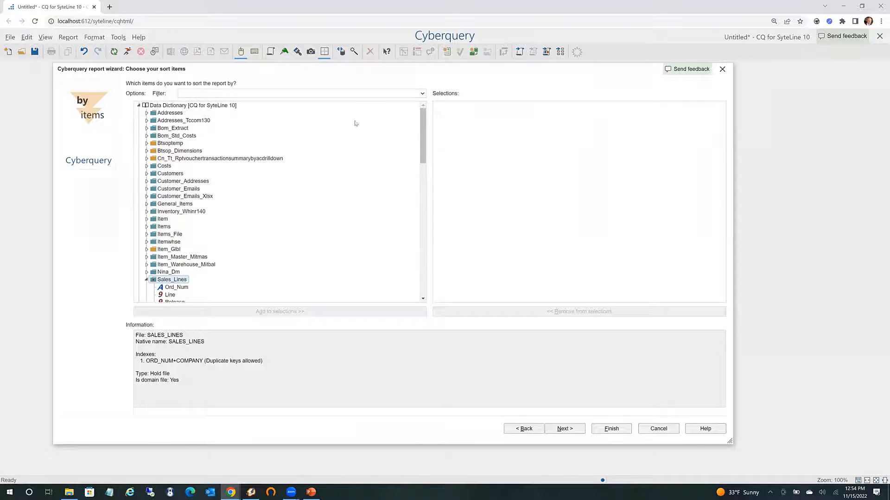
pyautogui.click(147, 114)
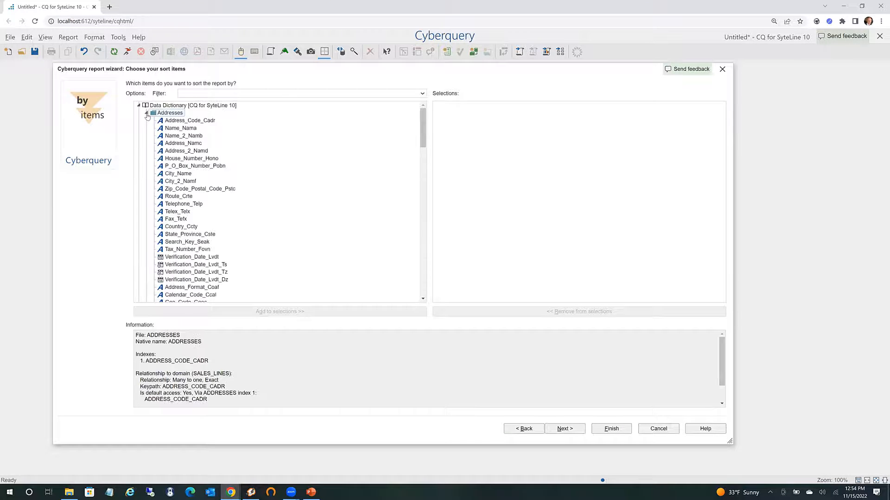
pyautogui.doubleClick(184, 131)
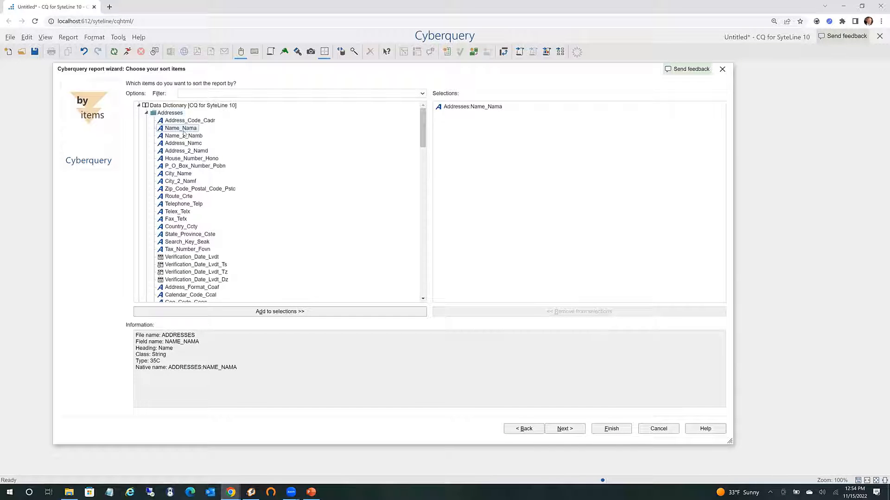
pyautogui.click(564, 431)
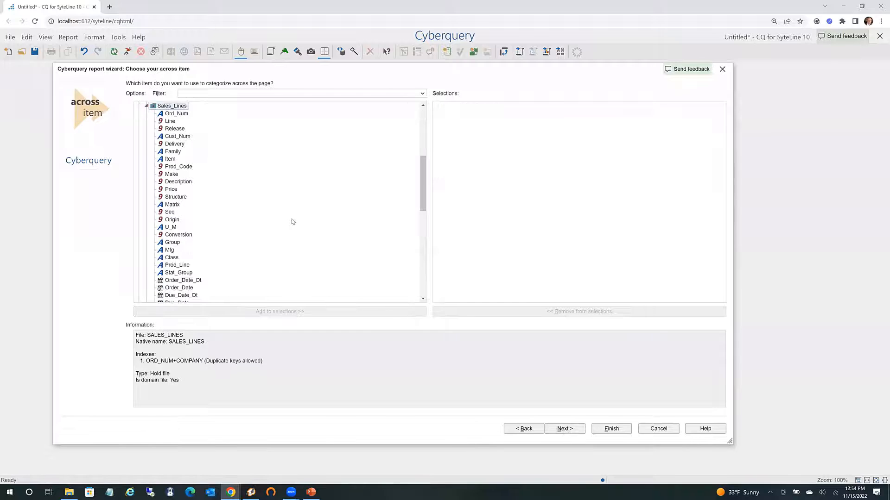
# Choose the Order_Date_Dt field of Sales_Lines as the report's across item.
pyautogui.scroll(-5, 252, 255)
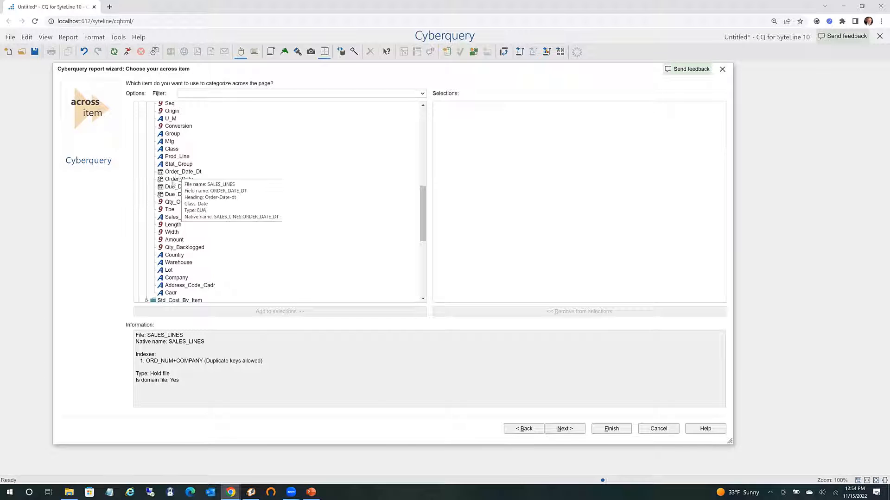
pyautogui.click(175, 181)
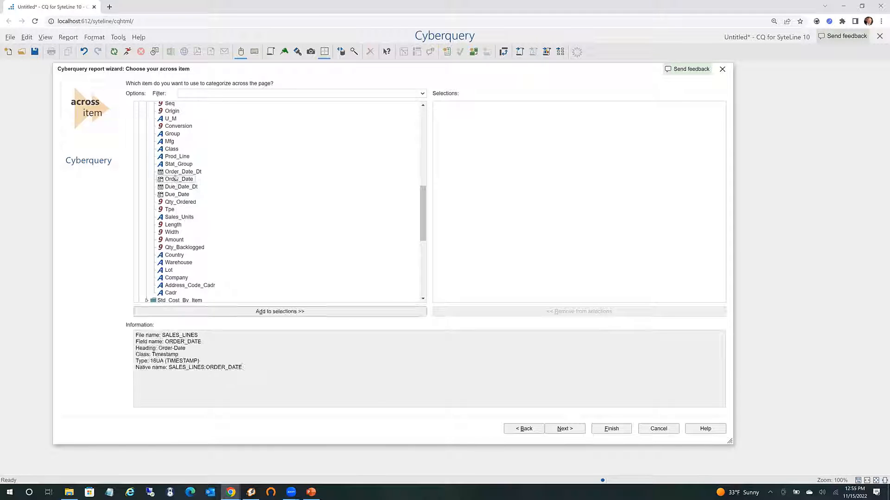
pyautogui.click(175, 172)
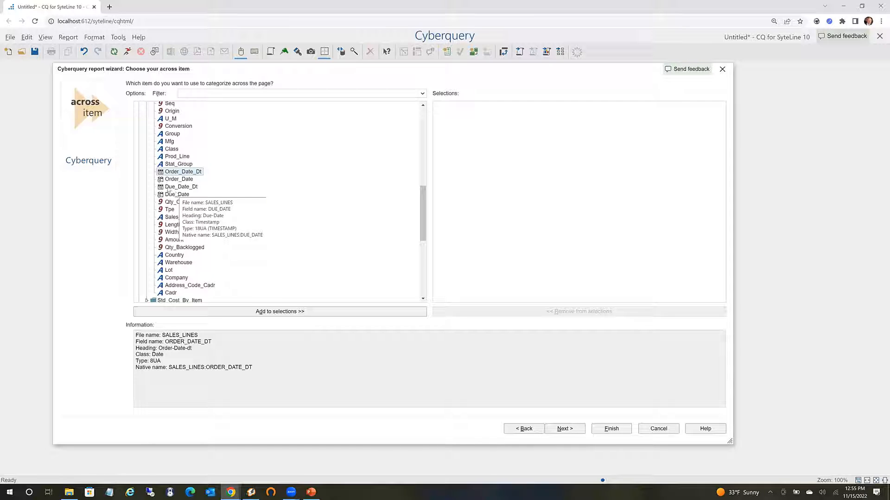
pyautogui.doubleClick(178, 174)
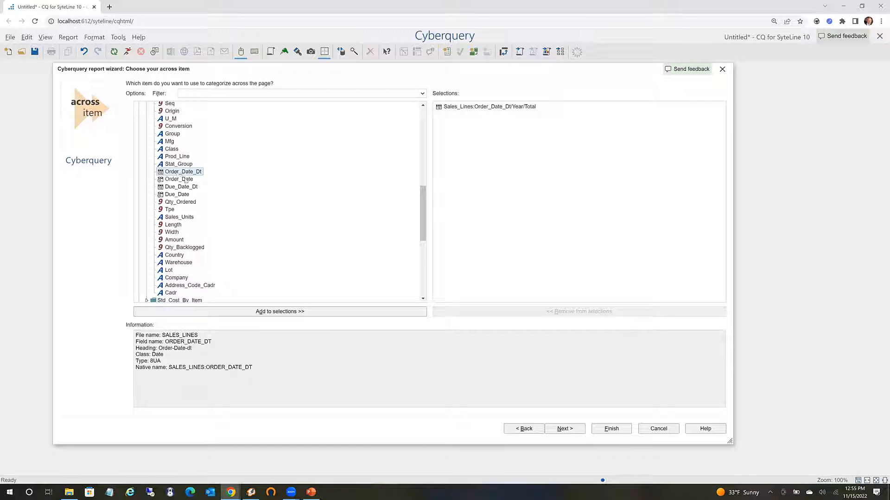
# Keep the across item sorted by year with totals in its sort properties and finish the wizard to run the report.
pyautogui.click(501, 111)
pyautogui.rightClick(501, 111)
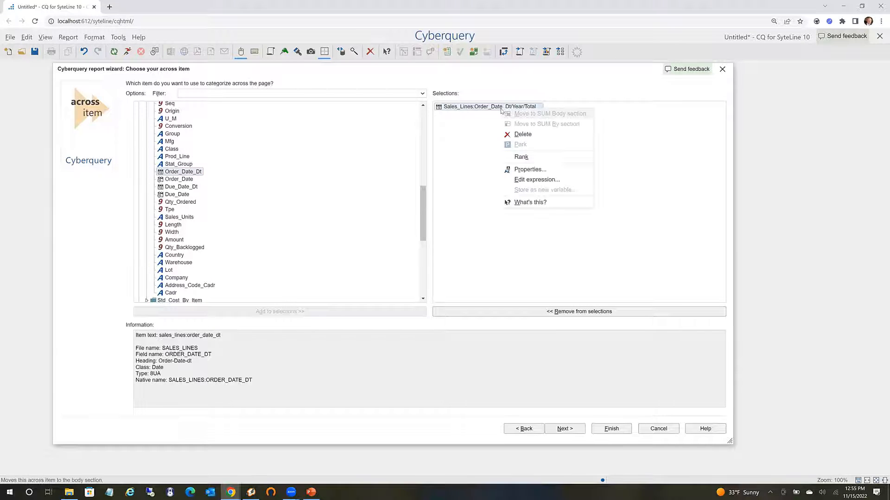
pyautogui.click(530, 169)
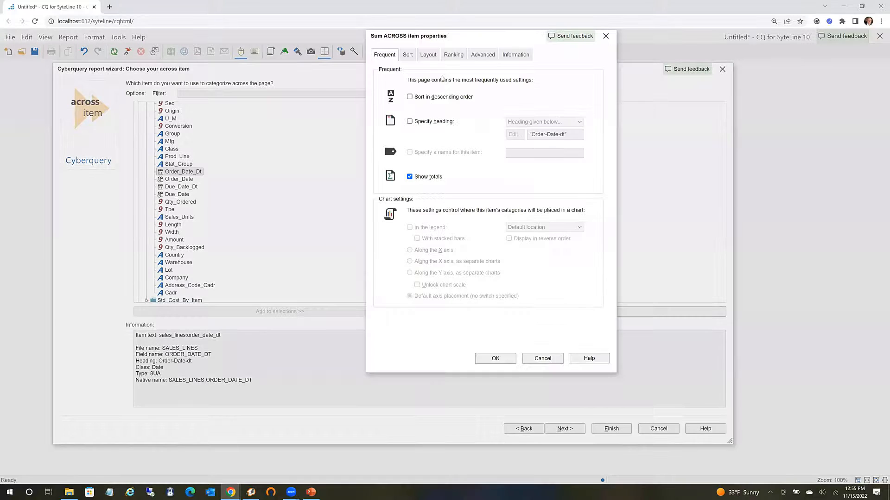
pyautogui.click(406, 55)
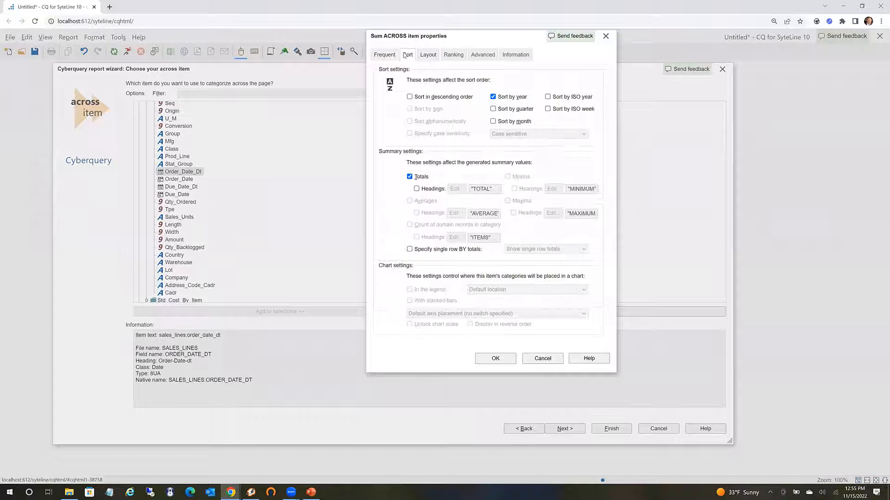
pyautogui.click(493, 123)
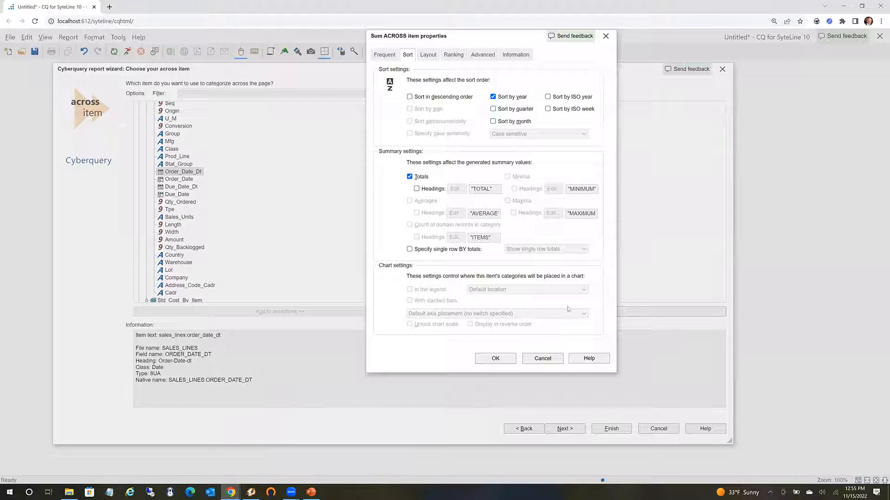
pyautogui.click(496, 364)
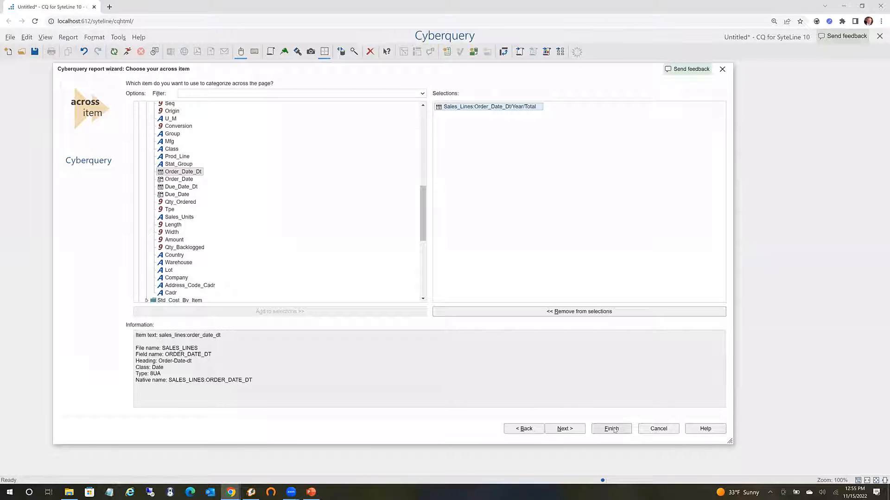
pyautogui.click(611, 428)
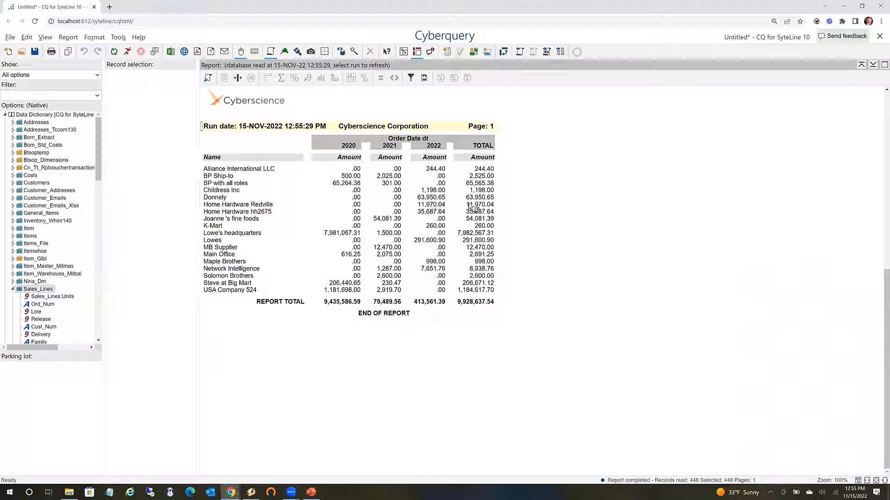
# Add the Description_Dsca field from General_Items to the report after the Name column.
pyautogui.click(13, 214)
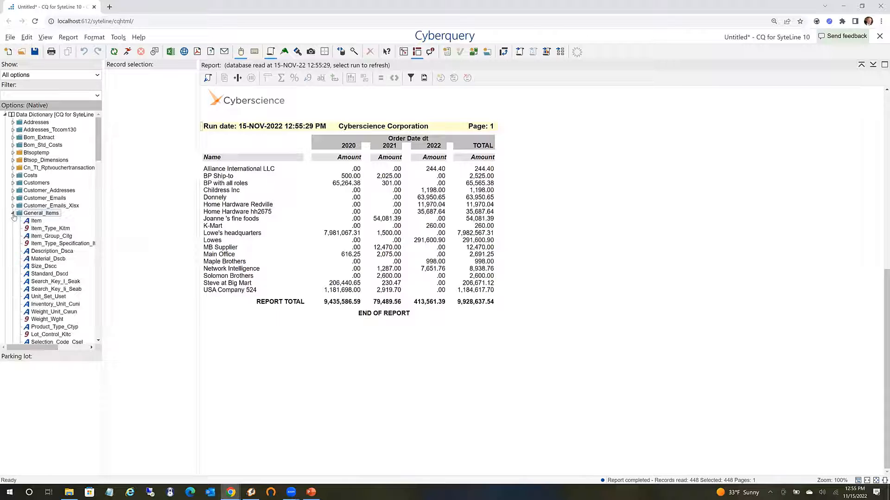
pyautogui.click(51, 255)
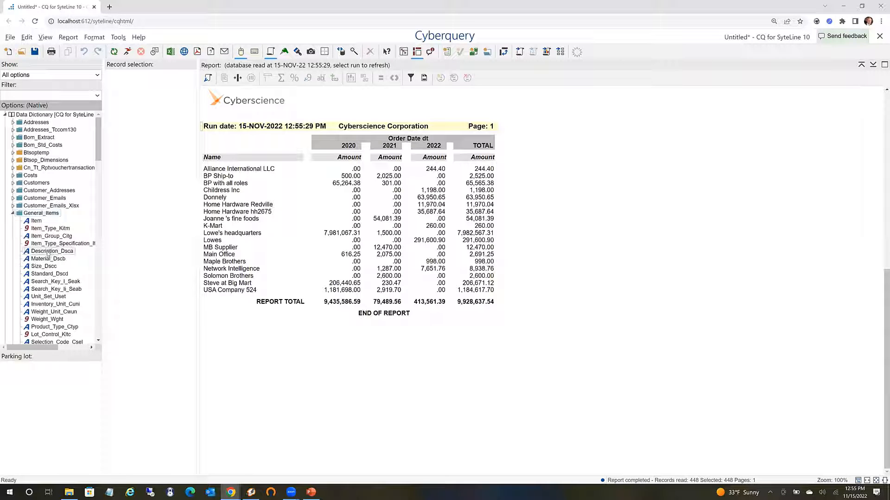
pyautogui.moveTo(68, 255); pyautogui.dragTo(304, 213)
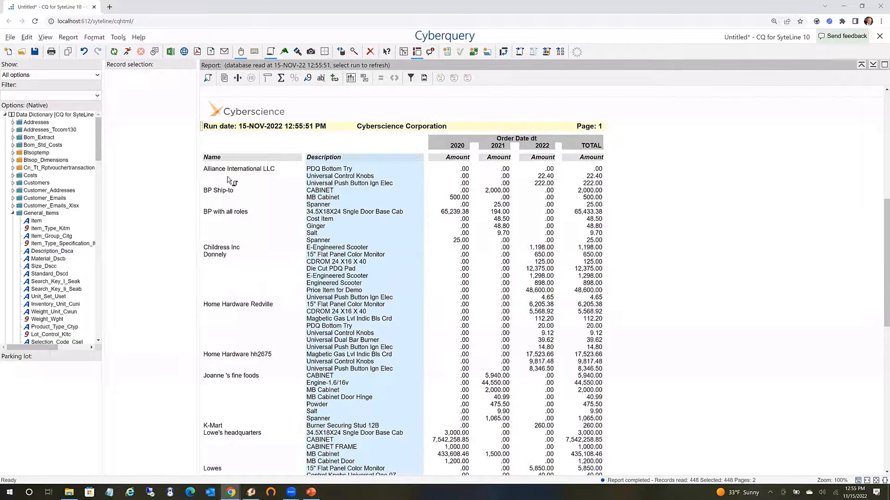
# Move the Description column ahead of the Name column and delete it from the report.
pyautogui.click(223, 170)
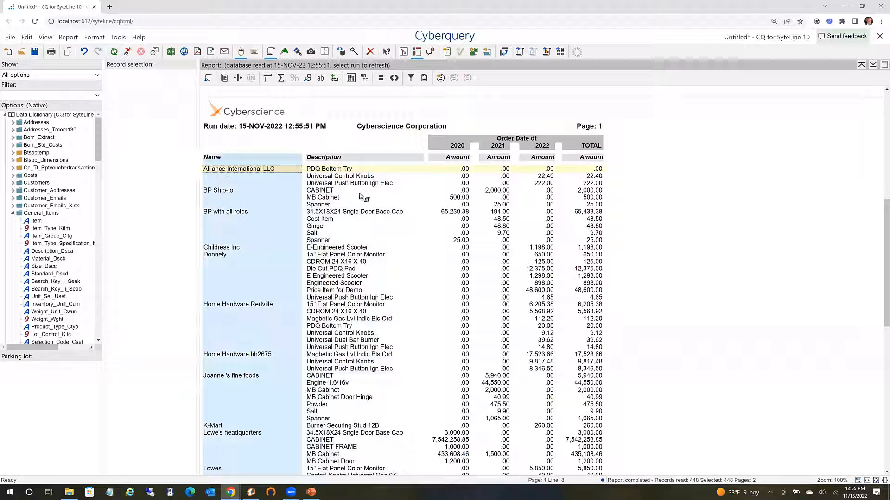
pyautogui.click(342, 197)
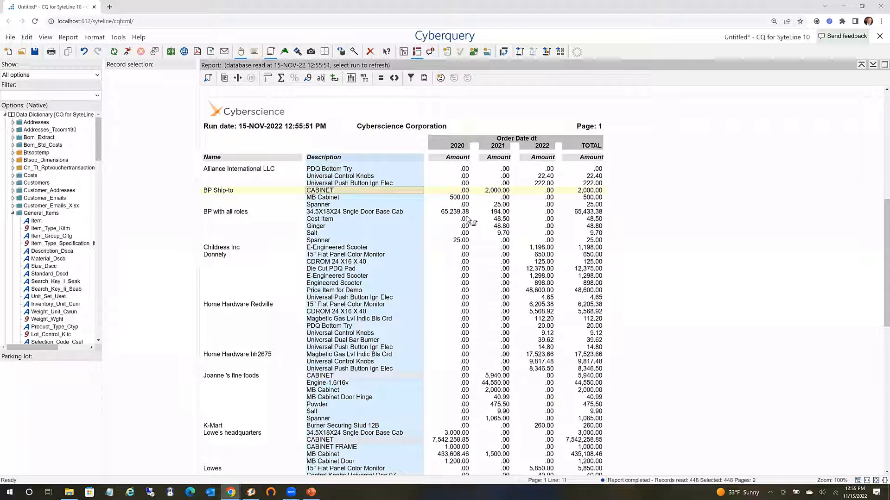
pyautogui.click(468, 219)
pyautogui.click(342, 177)
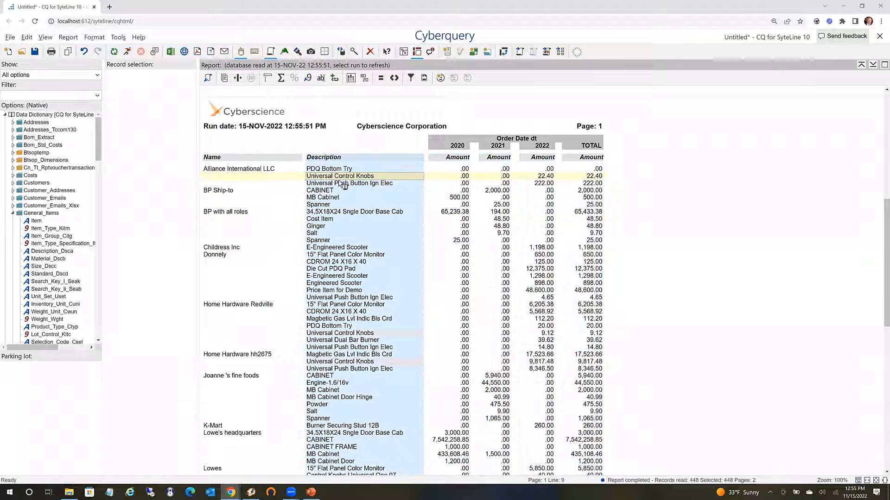
pyautogui.moveTo(342, 184)
pyautogui.mouseDown()
pyautogui.moveTo(234, 159)
pyautogui.moveTo(212, 167)
pyautogui.moveTo(206, 182)
pyautogui.mouseUp()
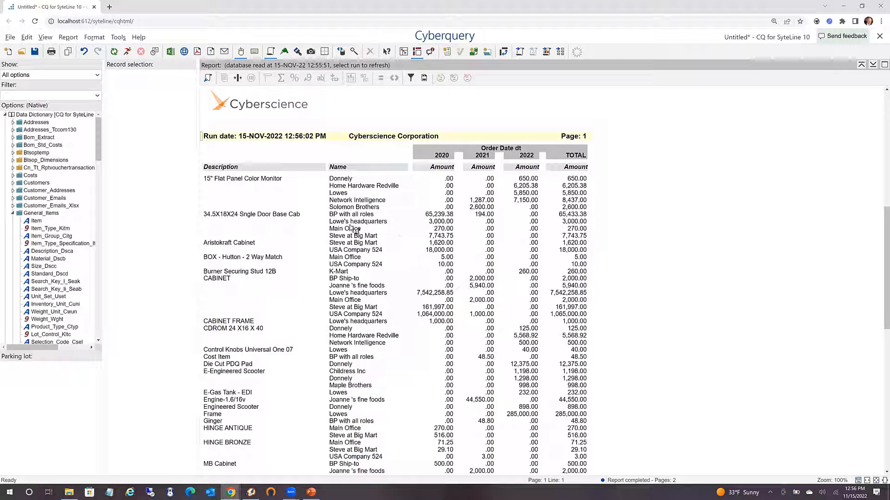
pyautogui.click(250, 180)
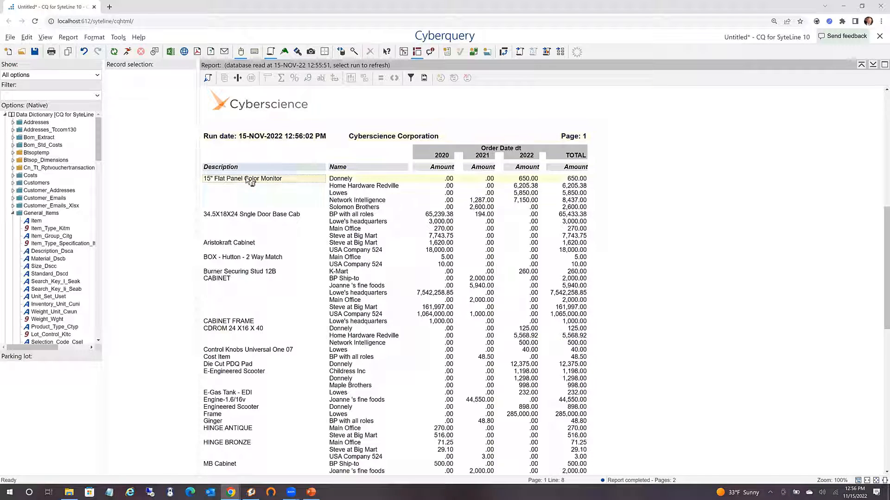
pyautogui.press('Delete')
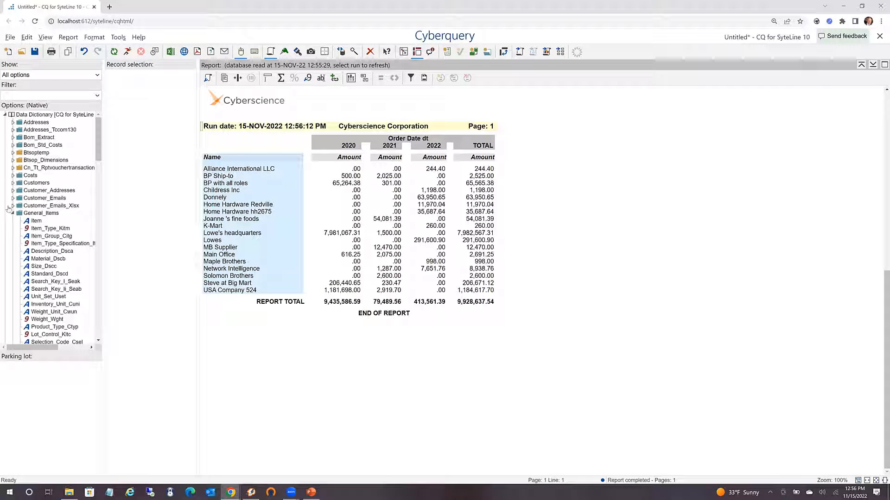
# Add the E_Mail field from Customer_Emails_Xlsx after the Name column and inspect the Childress Inc row.
pyautogui.click(14, 206)
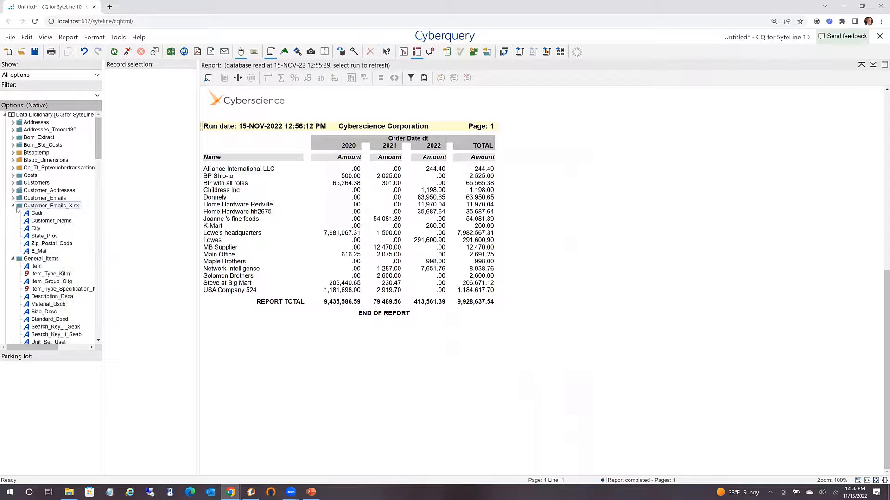
pyautogui.moveTo(37, 255); pyautogui.dragTo(301, 267)
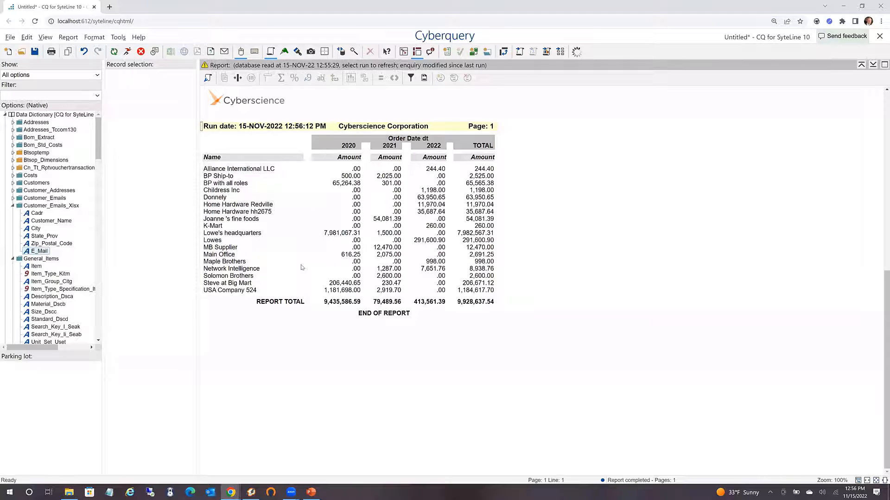
pyautogui.click(221, 184)
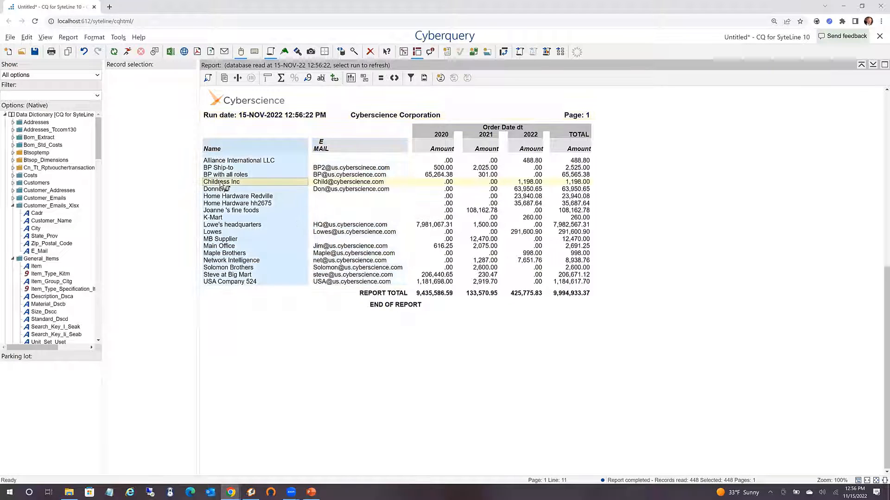
pyautogui.click(340, 184)
pyautogui.click(448, 183)
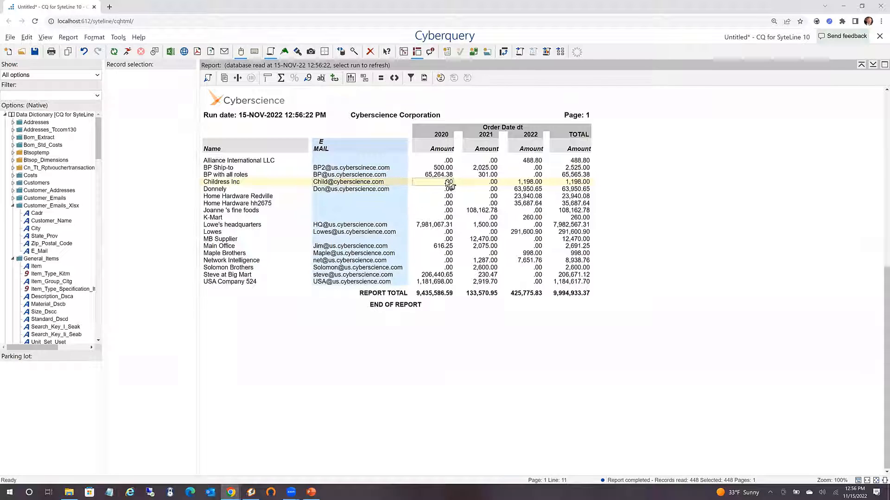
# Delete the E Mail column from the sales report.
pyautogui.click(343, 176)
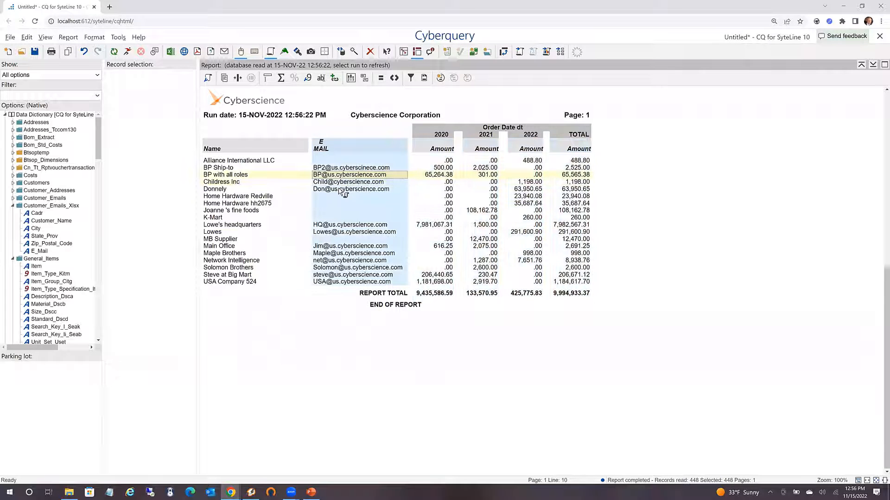
pyautogui.press('Delete')
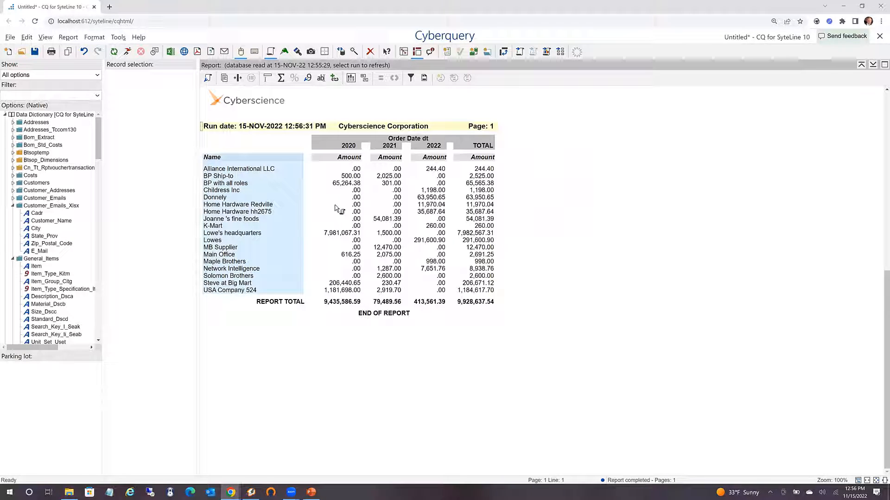
# With the Drill tool, combine the BP Ship-to, BP with all roles and Big Mart customer rows into a new category named BP.
pyautogui.click(285, 53)
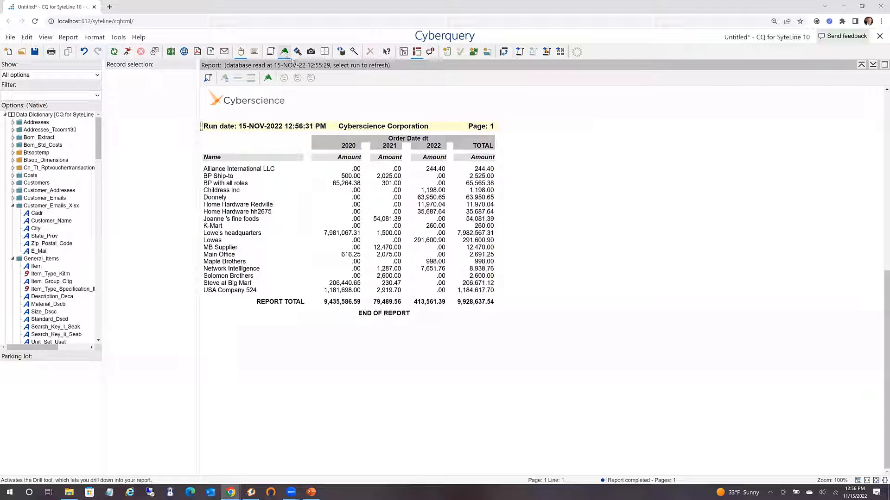
pyautogui.click(354, 148)
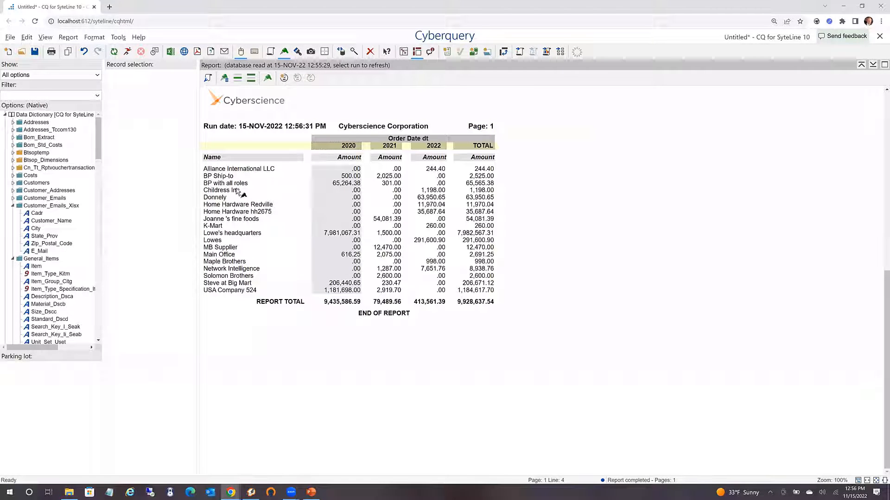
pyautogui.click(230, 191)
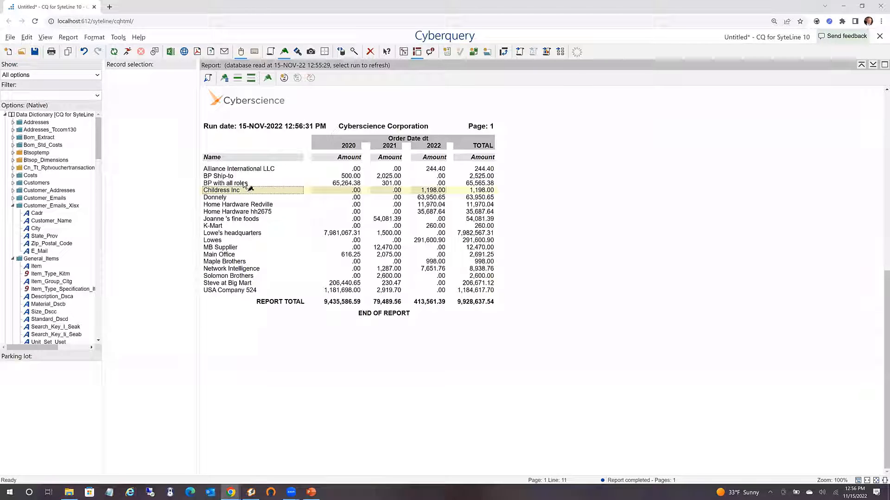
pyautogui.click(229, 177)
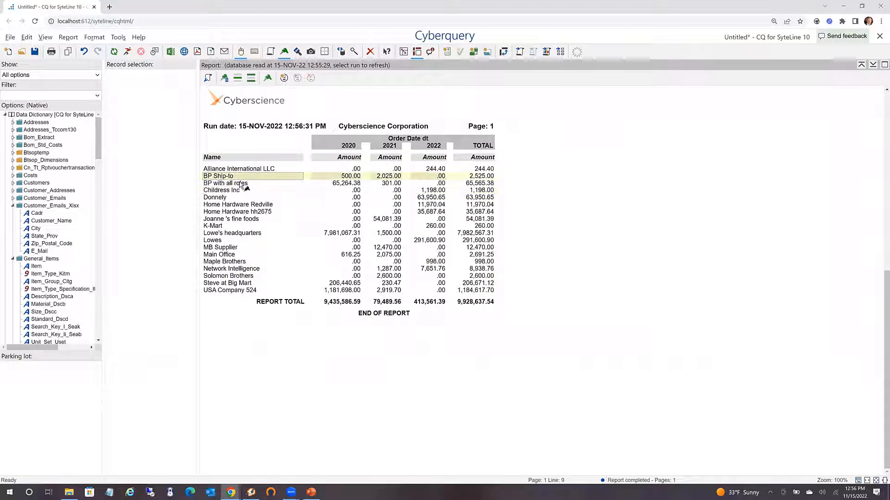
pyautogui.click(240, 184)
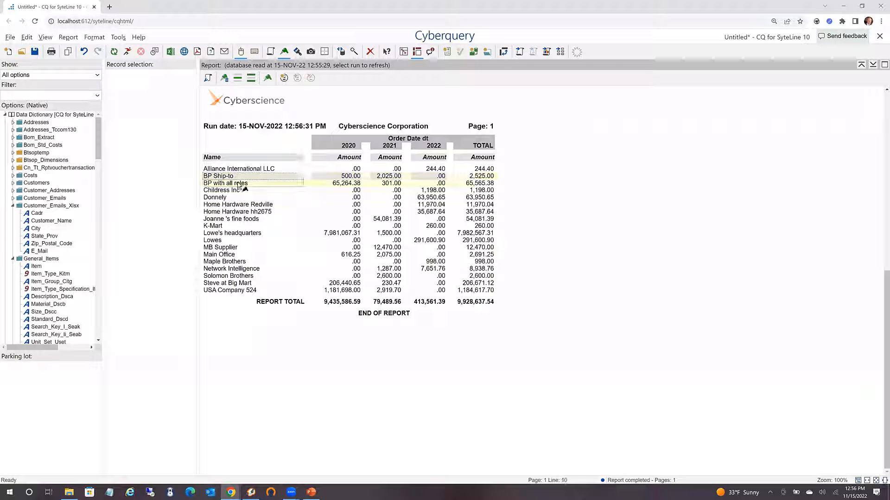
pyautogui.click(234, 284)
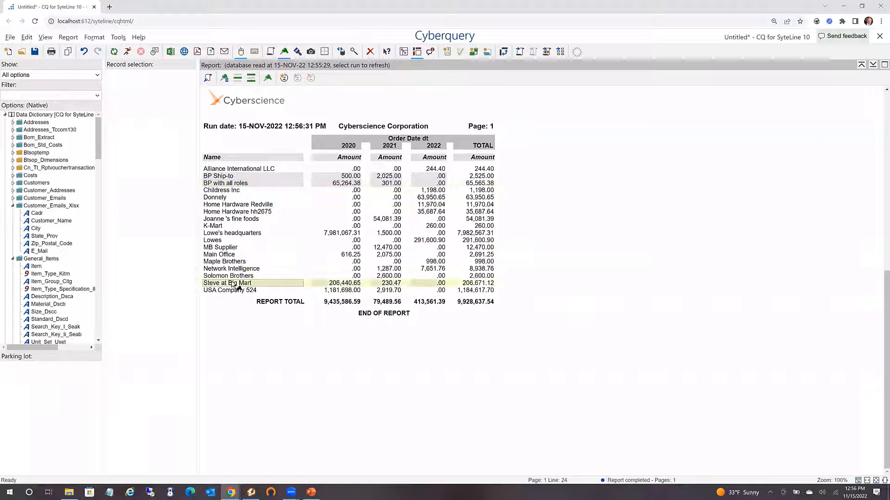
pyautogui.rightClick(234, 284)
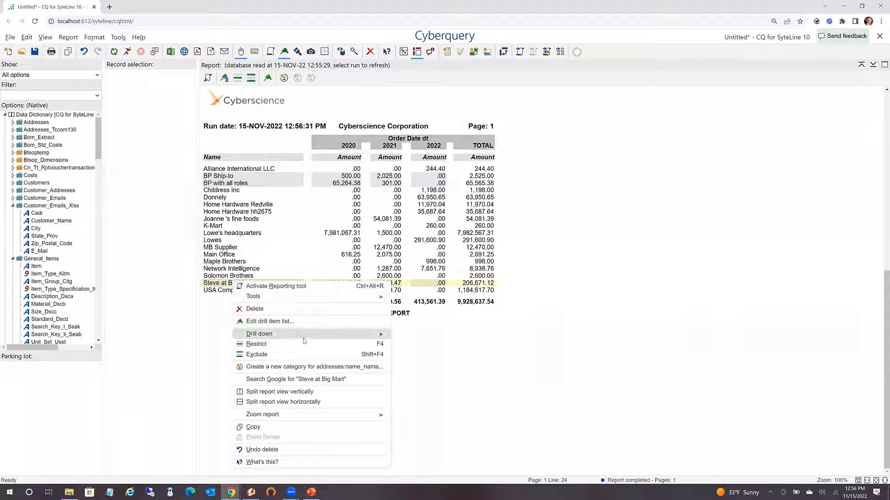
pyautogui.click(286, 368)
pyautogui.write('B')
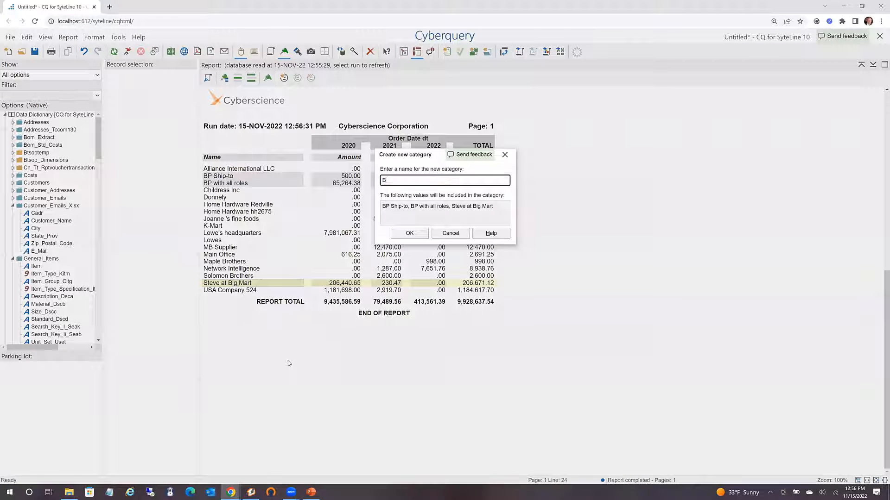
pyautogui.write('O')
pyautogui.press('BackSpace')
pyautogui.write('P')
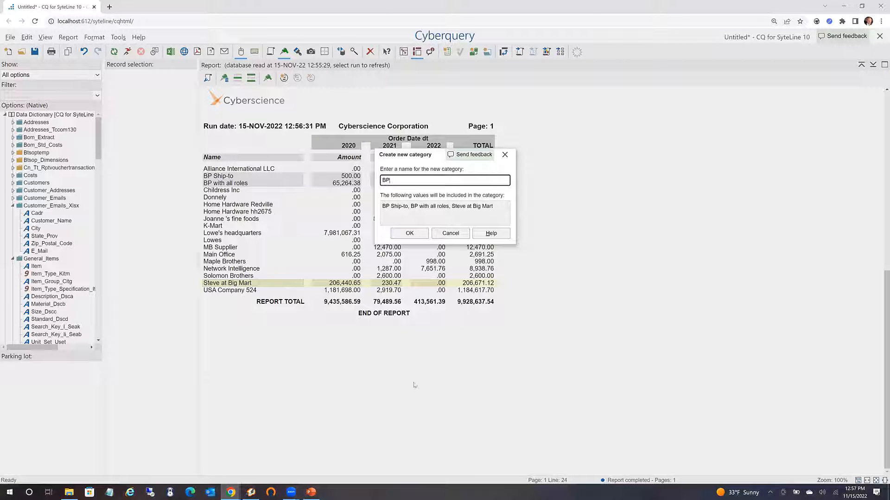
pyautogui.click(411, 233)
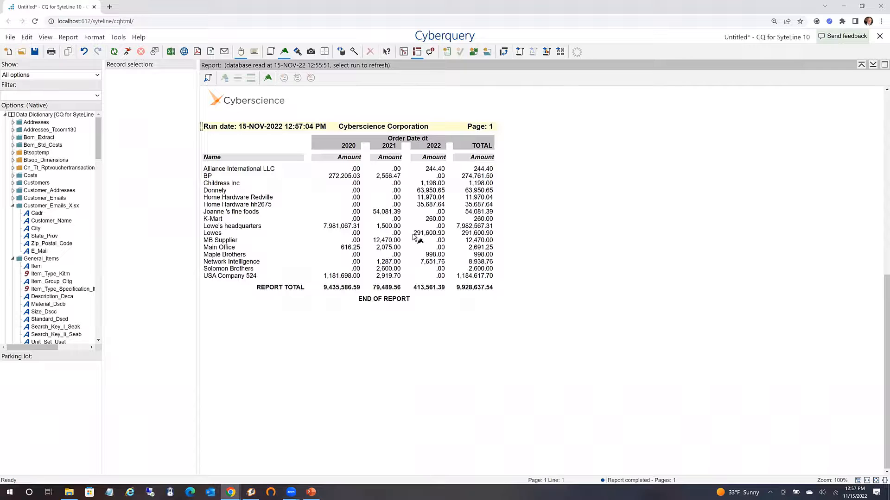
# Undo the combining of the BP customer rows into the BP category.
pyautogui.click(209, 177)
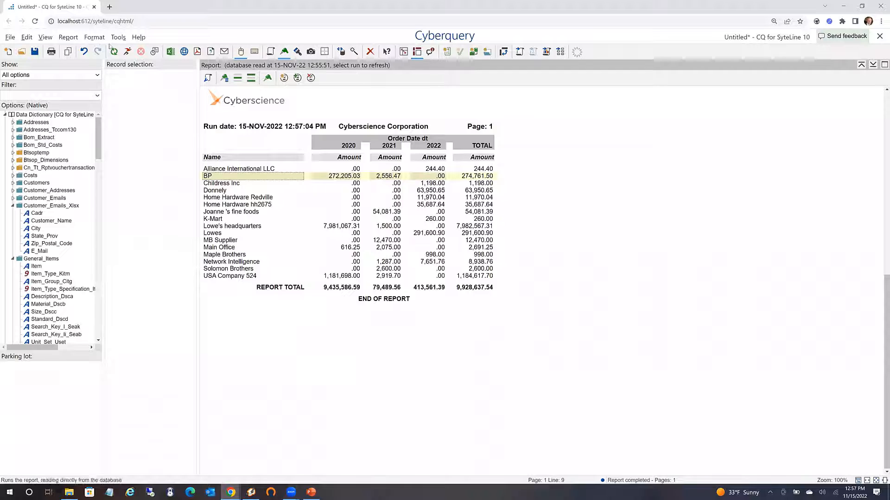
pyautogui.click(85, 52)
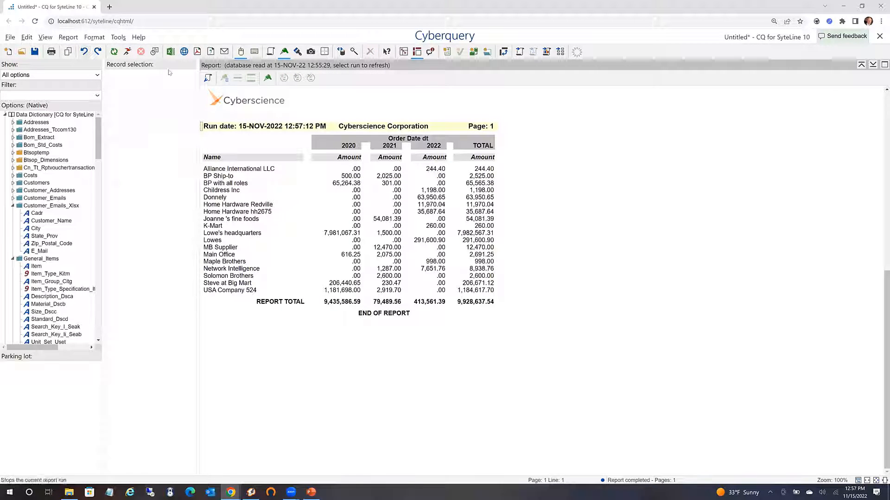
# Drill down into the 2020 amount of Lowe's headquarters, expanding it by the new item General_Items:Description_Dsca.
pyautogui.click(333, 234)
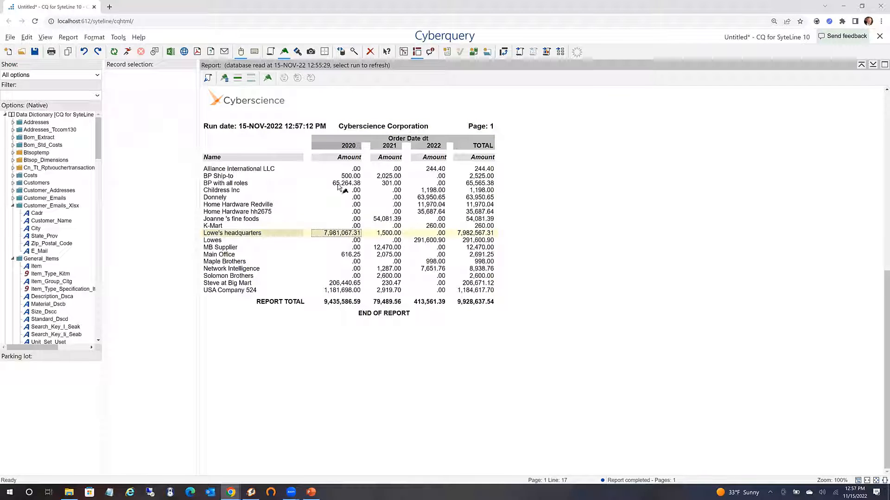
pyautogui.rightClick(339, 235)
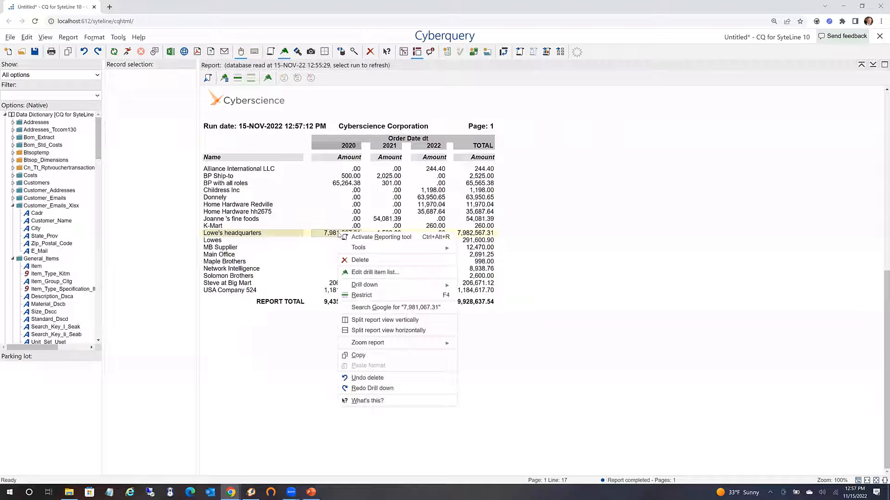
pyautogui.moveTo(364, 287)
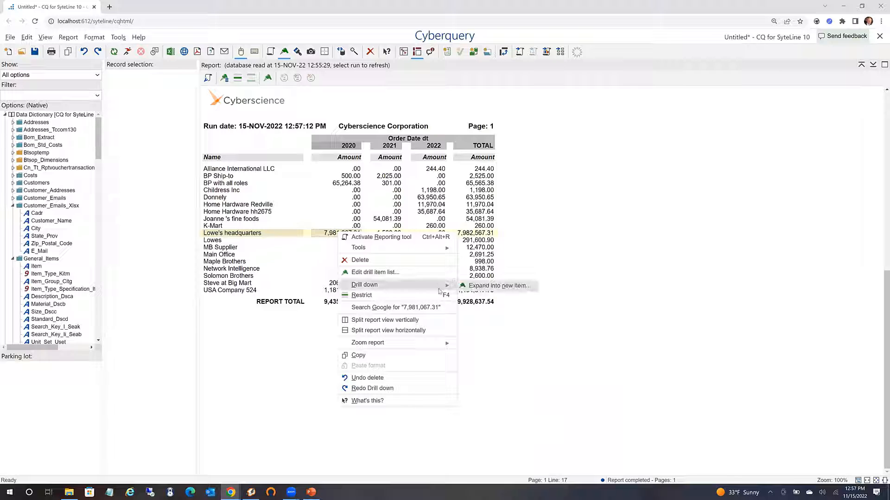
pyautogui.click(481, 289)
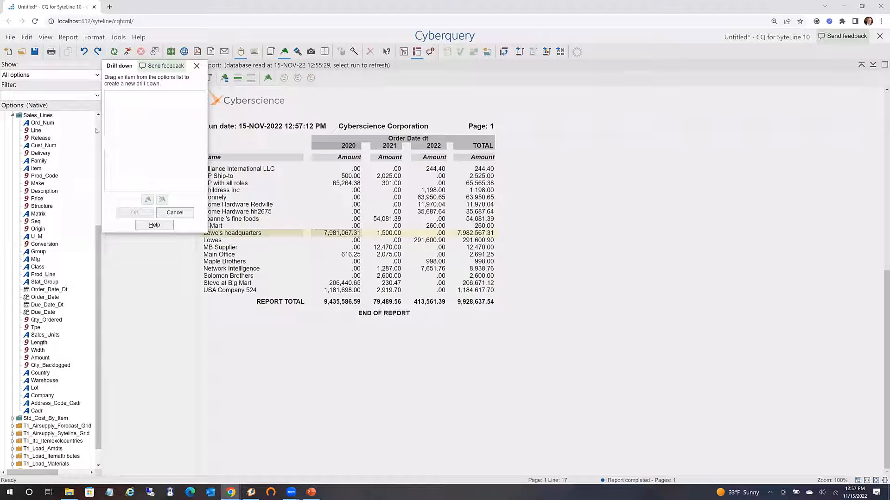
pyautogui.scroll(8, 98, 132)
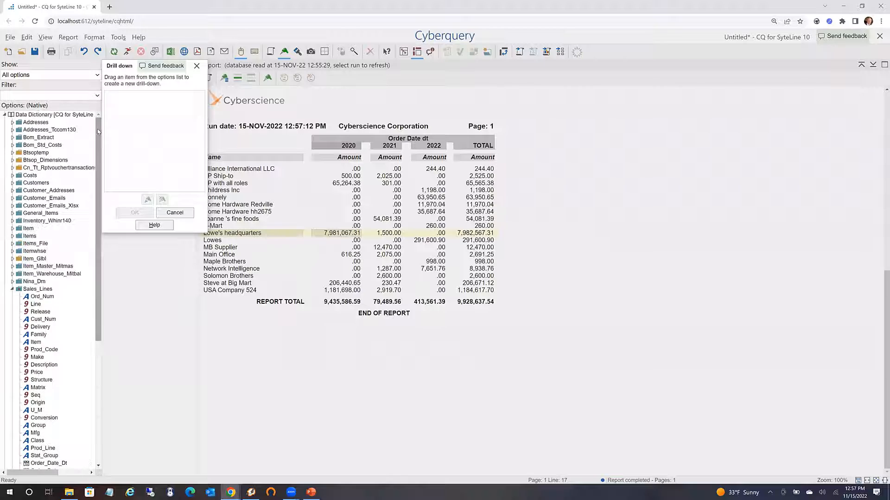
pyautogui.click(13, 213)
pyautogui.moveTo(46, 254); pyautogui.dragTo(148, 125)
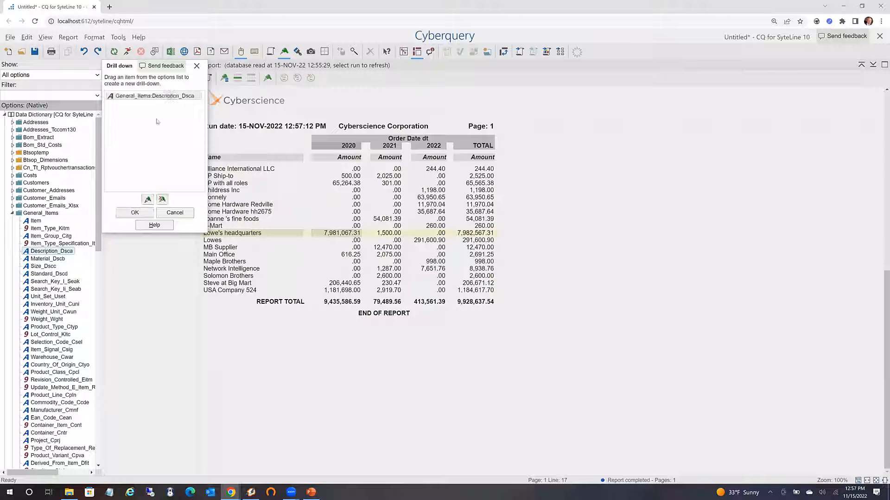
pyautogui.click(158, 96)
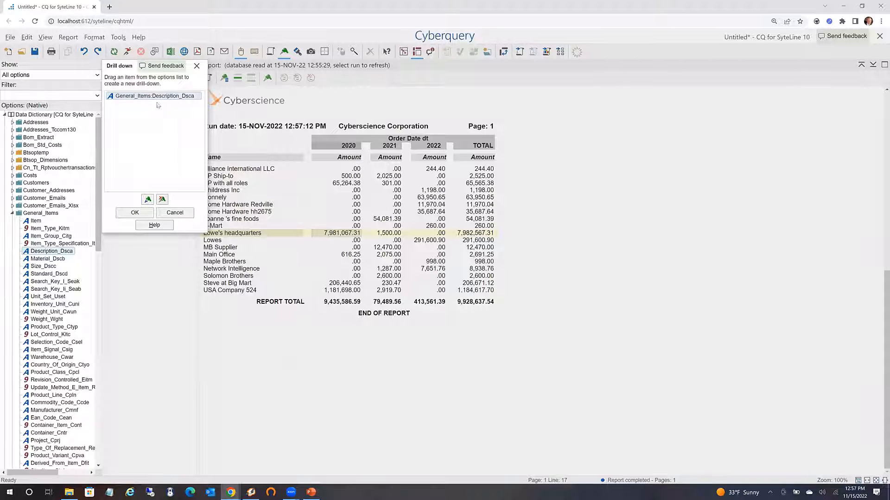
pyautogui.click(134, 214)
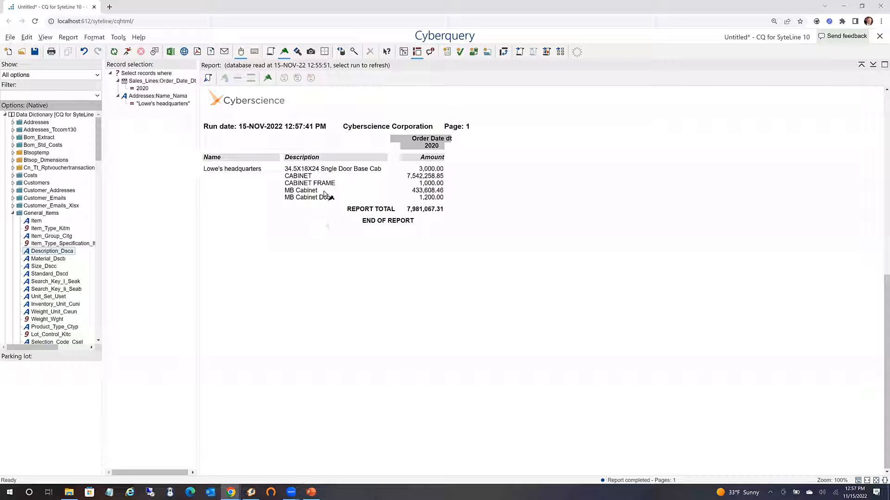
# Drill down into the CABINET amount by Sales_Lines:Ord_Num and review the year, customer and description conditions in the record selection.
pyautogui.rightClick(414, 180)
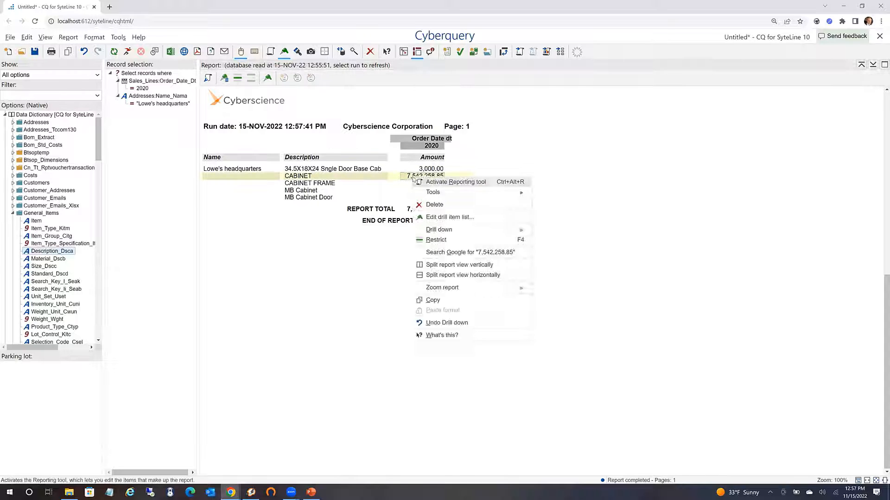
pyautogui.moveTo(449, 232)
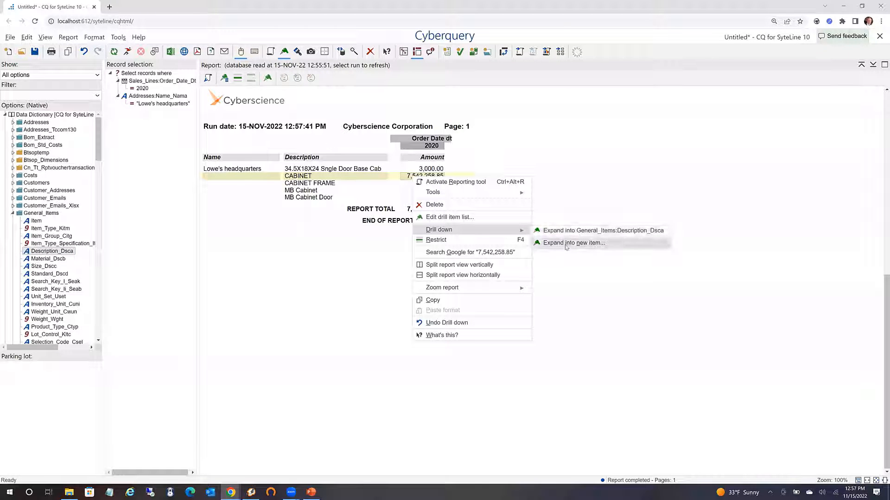
pyautogui.click(579, 242)
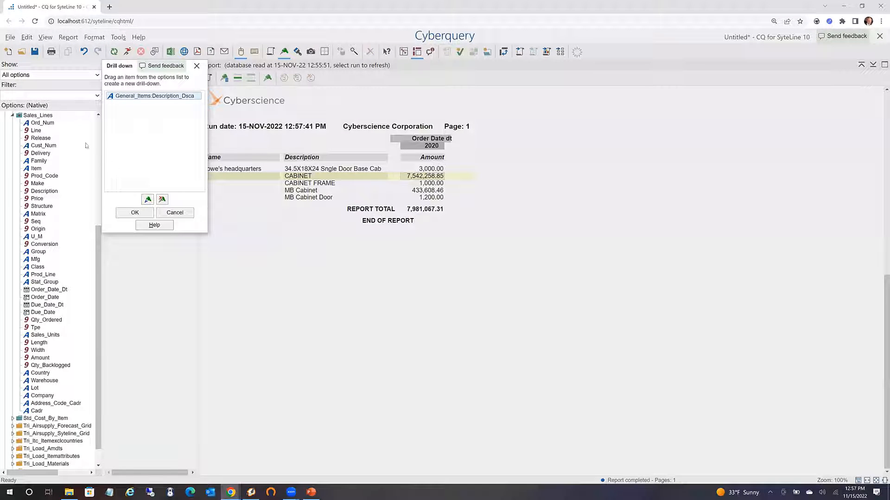
pyautogui.moveTo(46, 124); pyautogui.dragTo(128, 119)
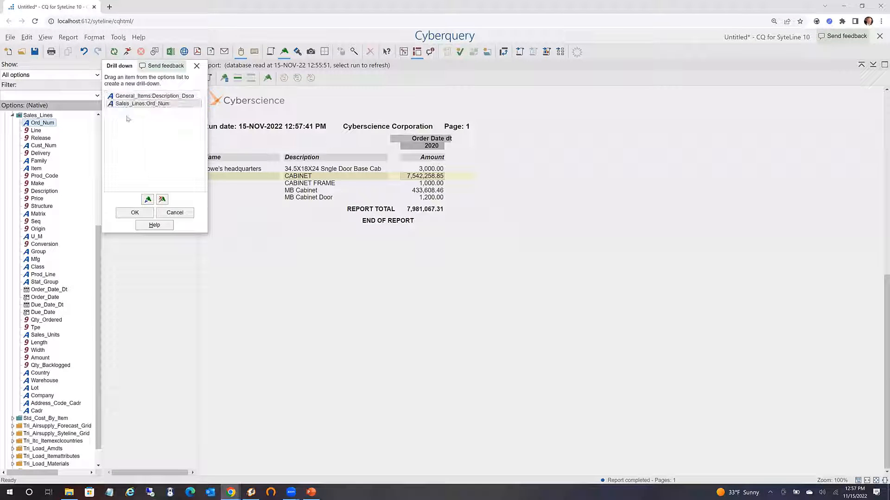
pyautogui.click(135, 214)
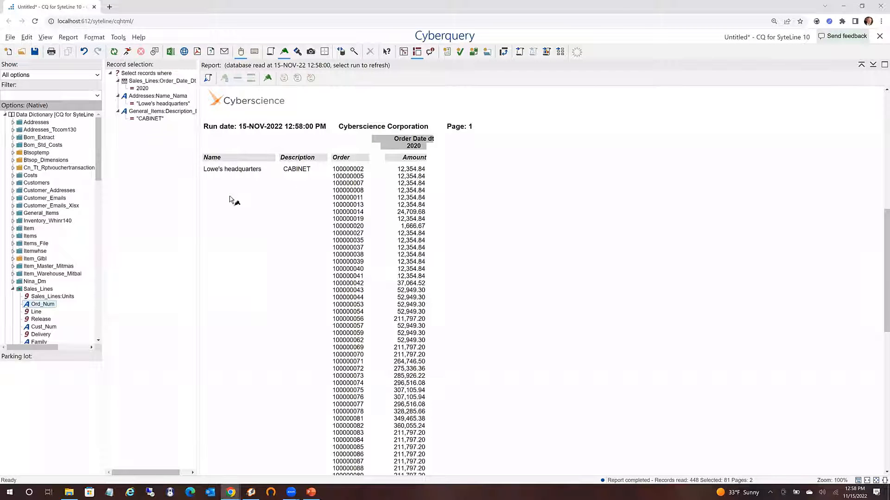
pyautogui.click(142, 88)
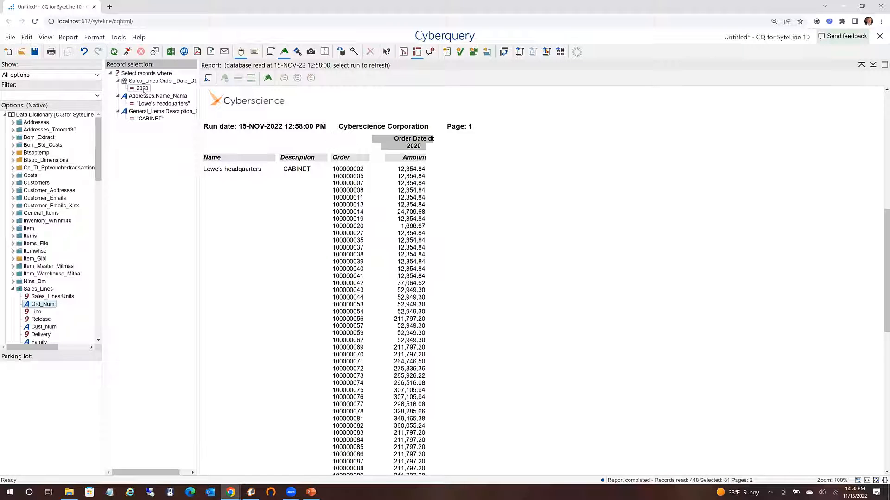
pyautogui.click(163, 104)
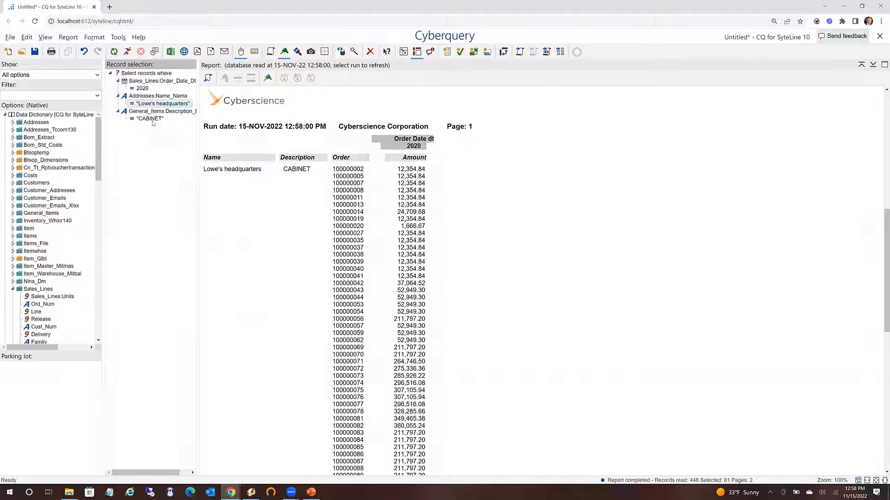
pyautogui.click(152, 120)
pyautogui.moveTo(153, 122); pyautogui.dragTo(281, 222)
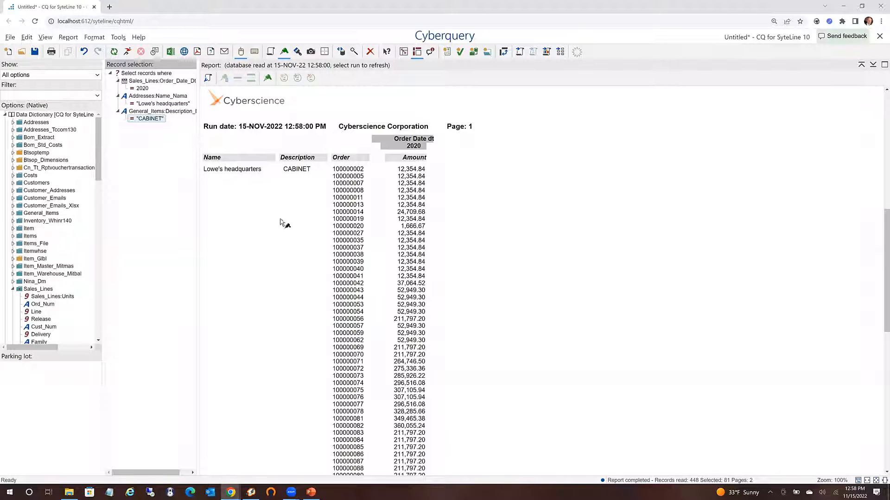
# Add the Price and Qty_Ordered fields from Sales_Lines between the Order and Amount columns, with quantity ahead of price.
pyautogui.scroll(-10, 64, 306)
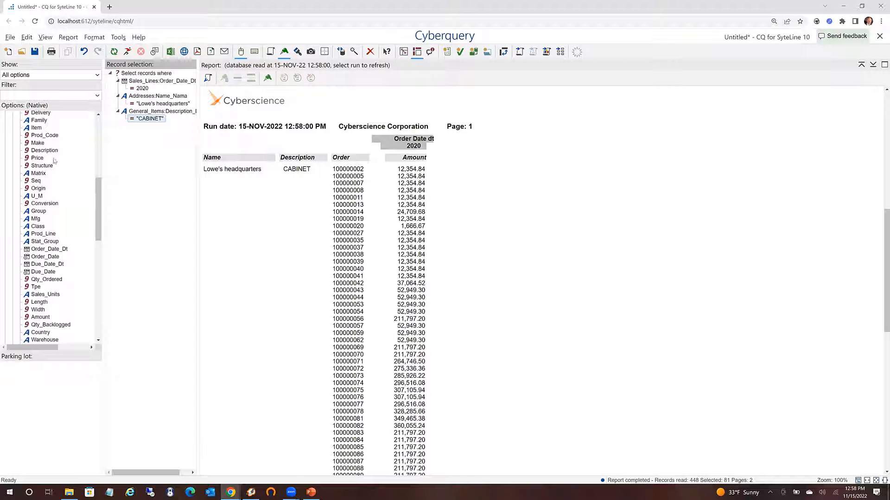
pyautogui.moveTo(40, 160); pyautogui.dragTo(378, 251)
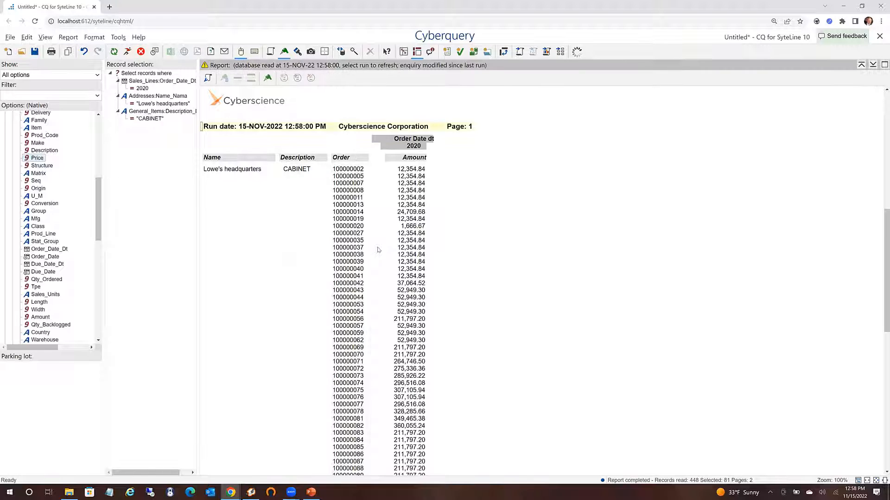
pyautogui.click(55, 280)
pyautogui.moveTo(54, 280); pyautogui.dragTo(369, 276)
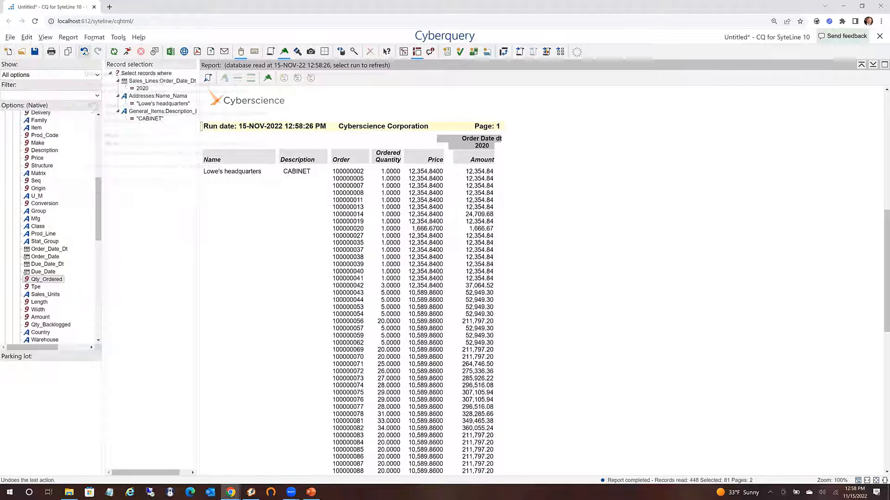
# Undo the added quantity and price columns and both drill-downs to return to the yearly customer summary.
pyautogui.click(85, 51)
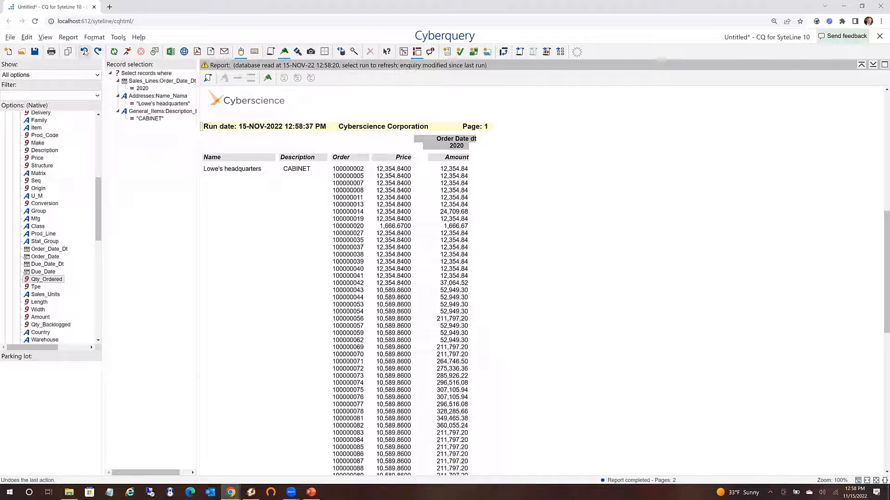
pyautogui.click(85, 52)
pyautogui.click(85, 51)
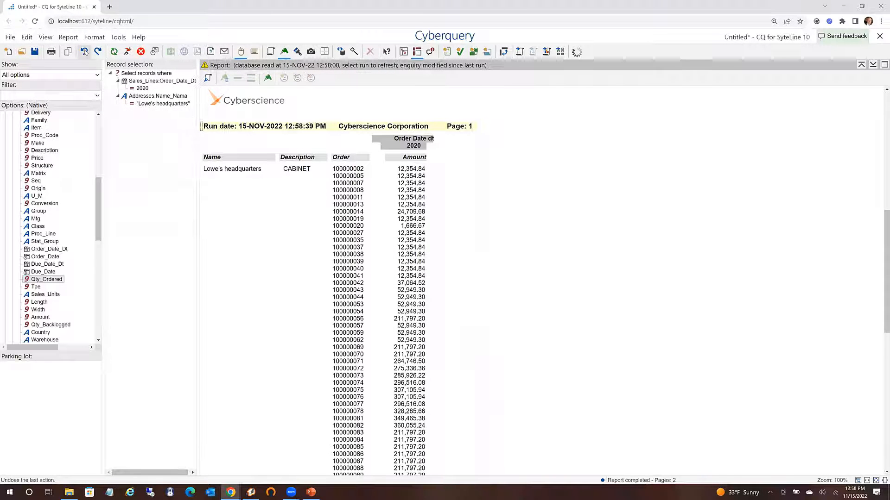
pyautogui.click(85, 51)
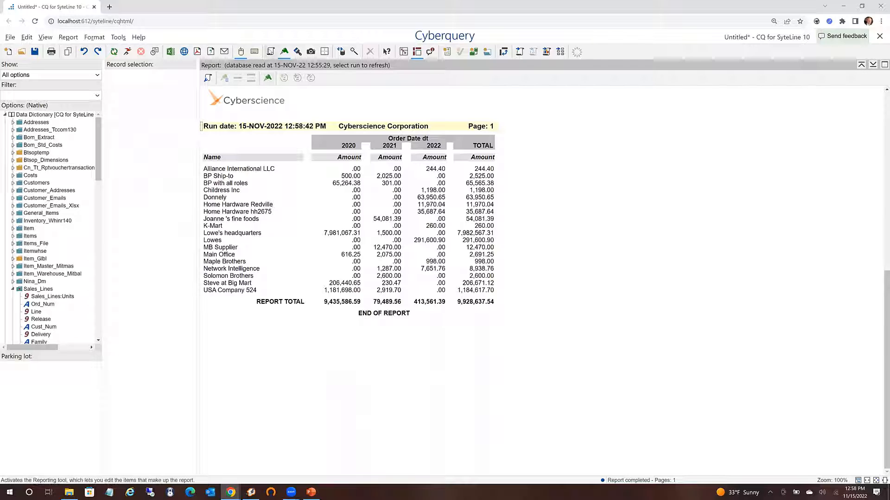
# With the Reporting tool, rank the Name item in its properties by highest value, with a maximum of 7 categories.
pyautogui.click(271, 52)
pyautogui.click(230, 176)
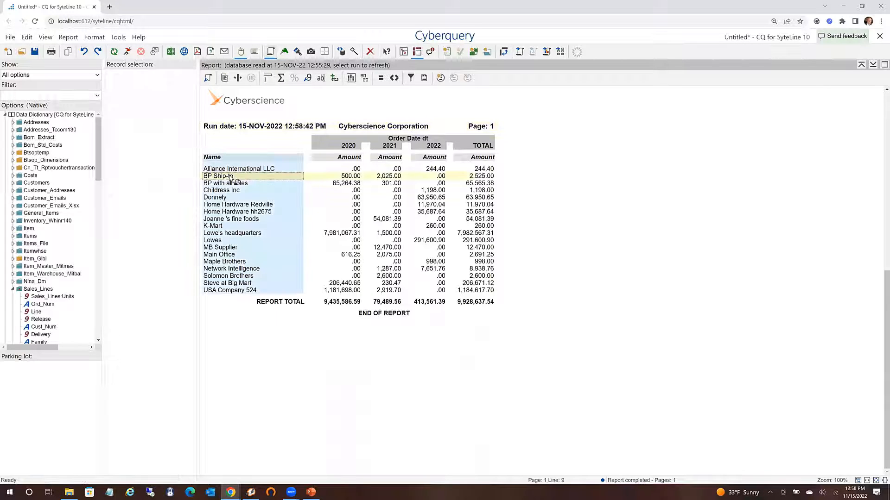
pyautogui.rightClick(230, 176)
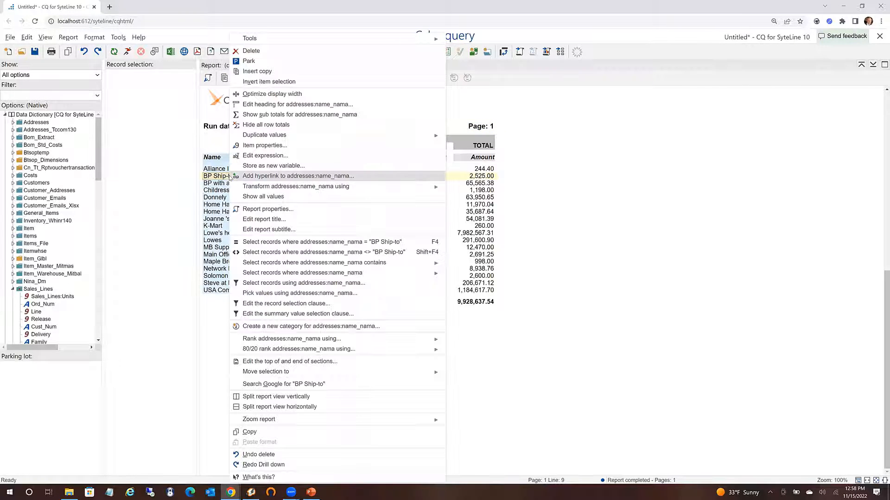
pyautogui.click(258, 147)
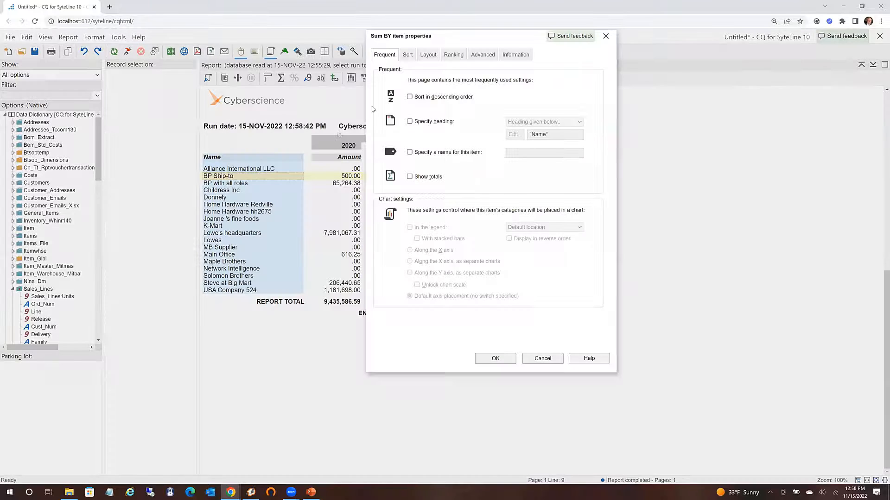
pyautogui.click(452, 56)
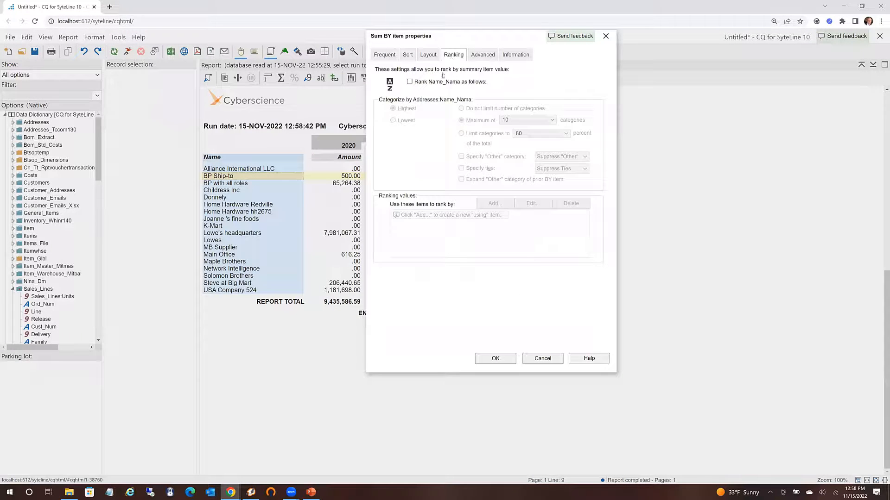
pyautogui.click(409, 82)
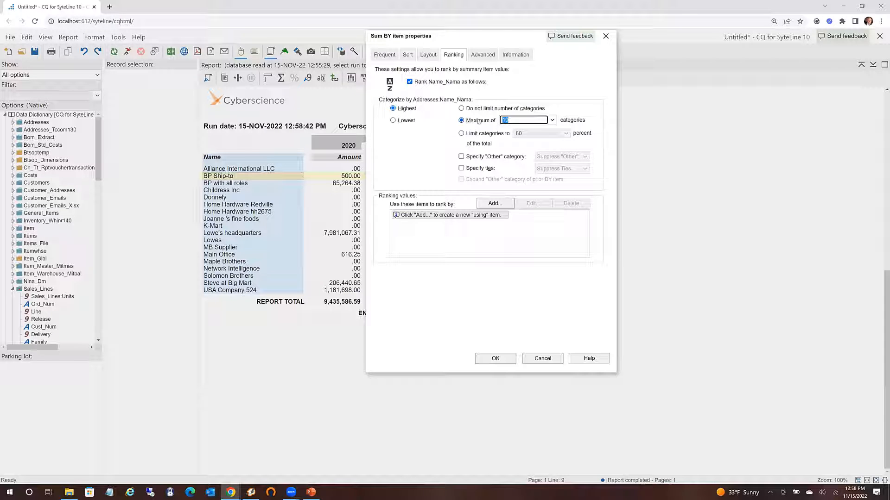
pyautogui.click(494, 358)
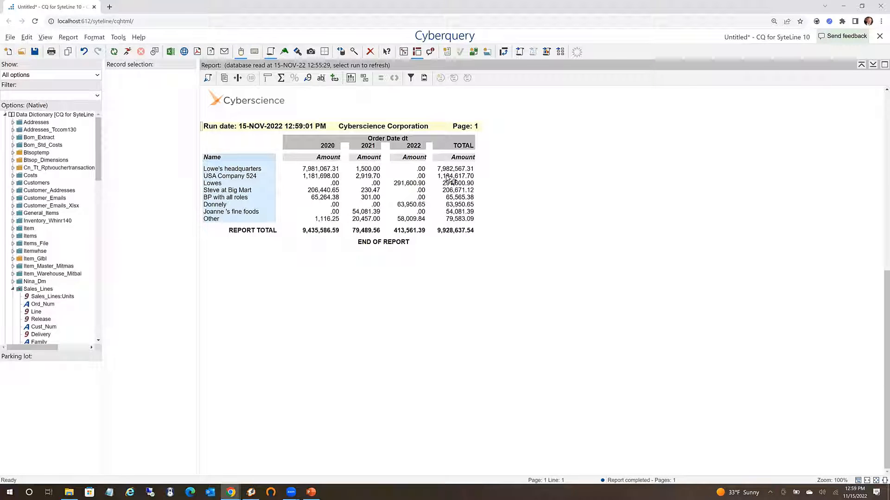
# Convert the ranked sum report to a chart in the current window and display it as a bar chart.
pyautogui.click(521, 274)
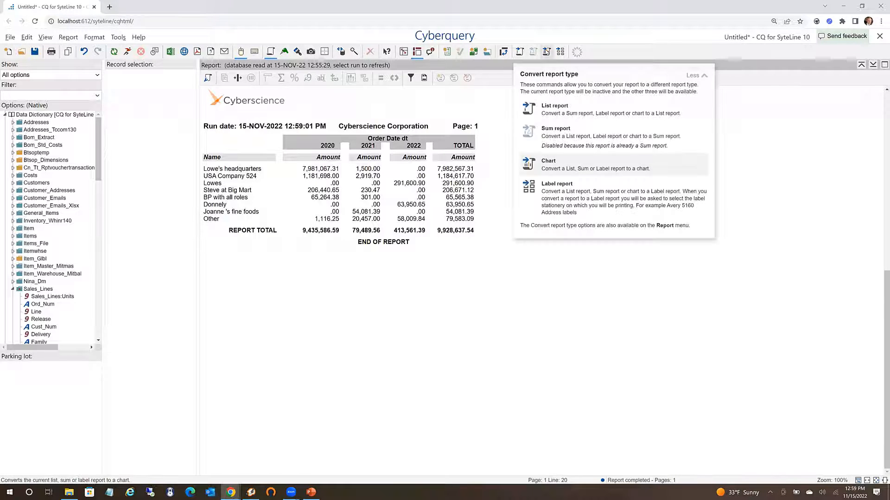
pyautogui.click(547, 51)
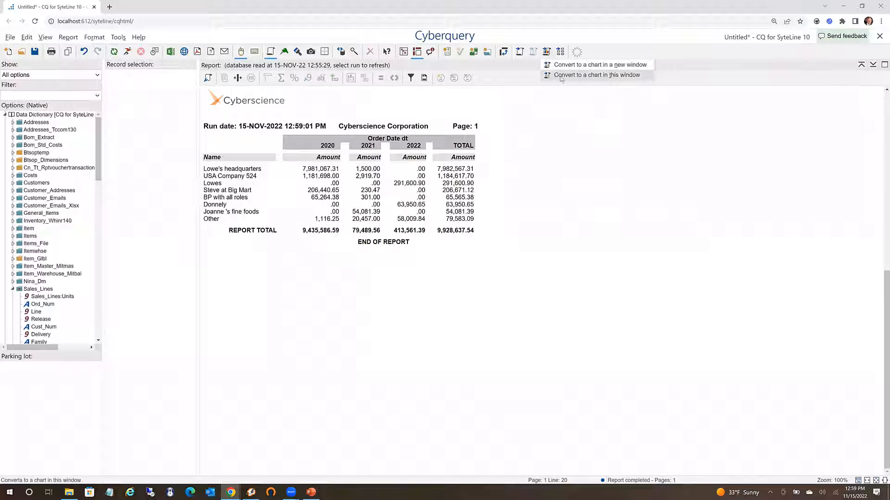
pyautogui.click(561, 77)
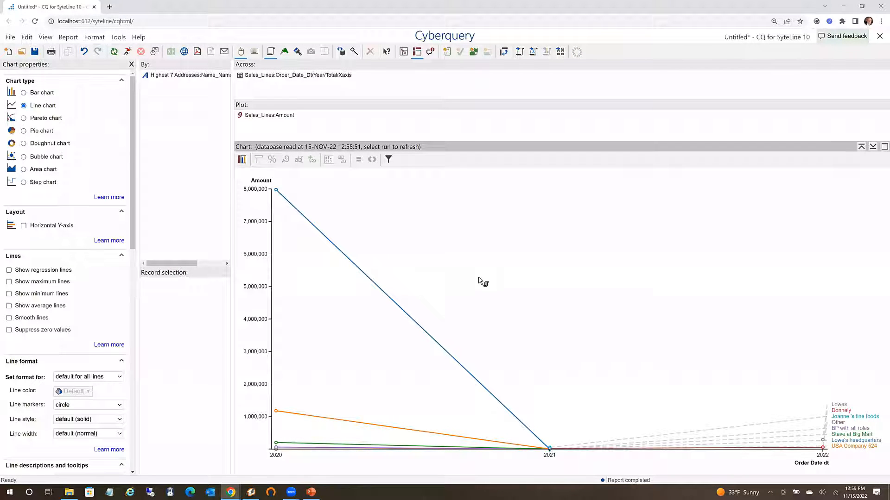
pyautogui.click(41, 92)
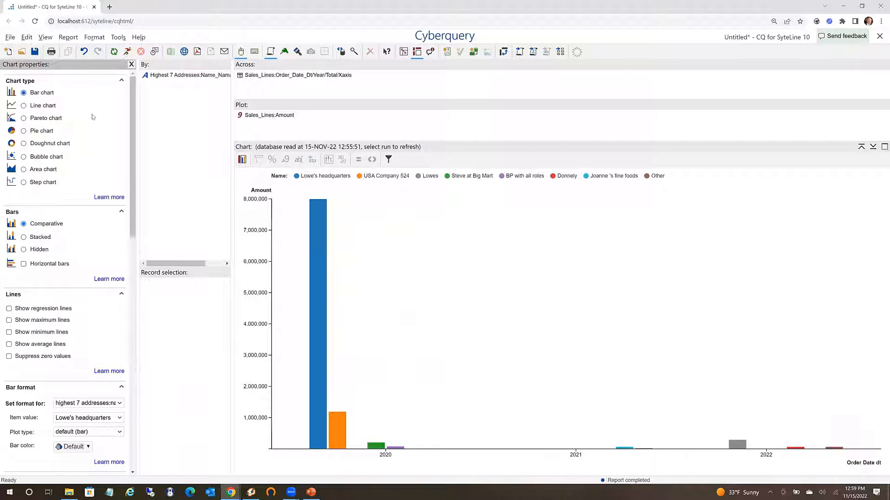
# Delete the order date item from the chart's Across section, try the pie chart type and switch to a doughnut chart.
pyautogui.click(303, 76)
pyautogui.press('Delete')
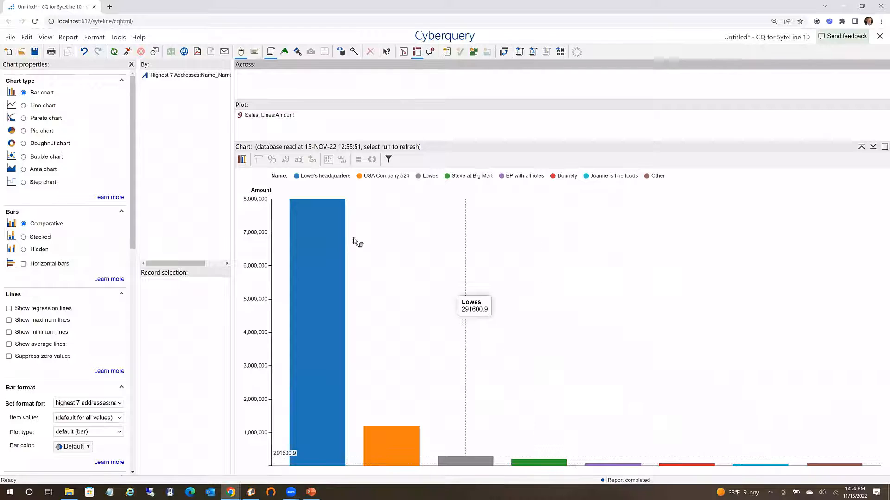
pyautogui.click(23, 131)
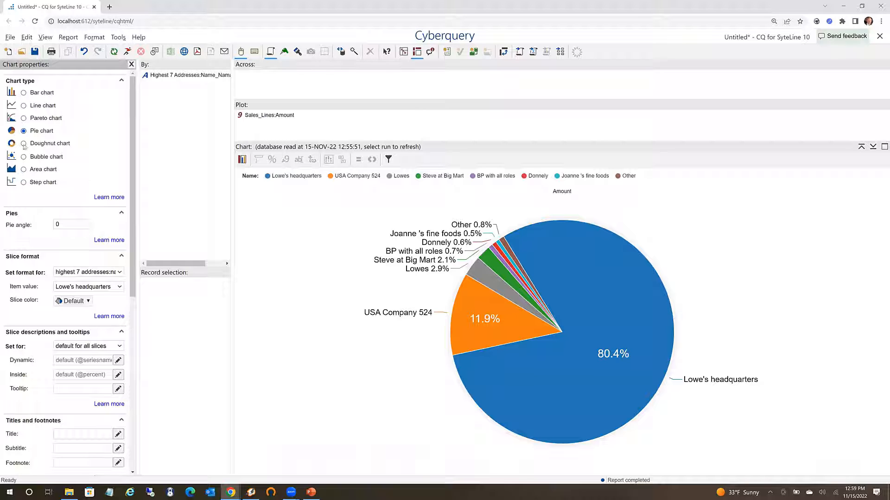
pyautogui.click(24, 144)
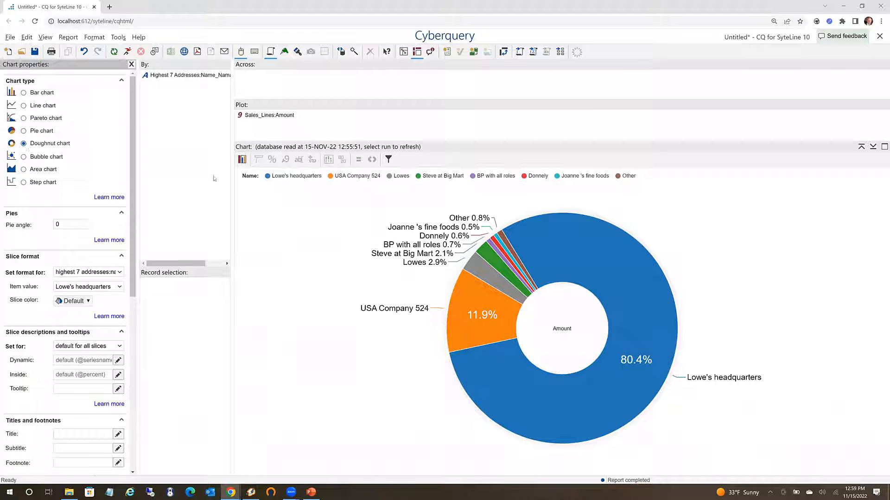
pyautogui.moveTo(595, 257)
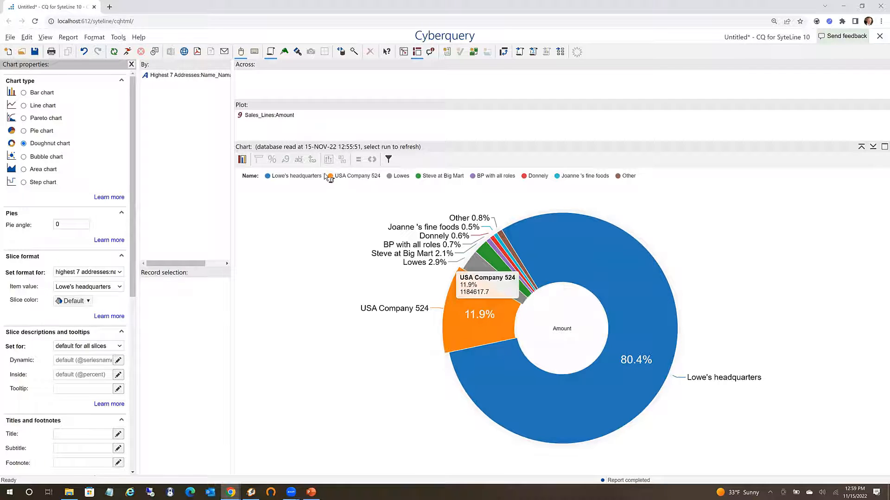
pyautogui.moveTo(311, 159)
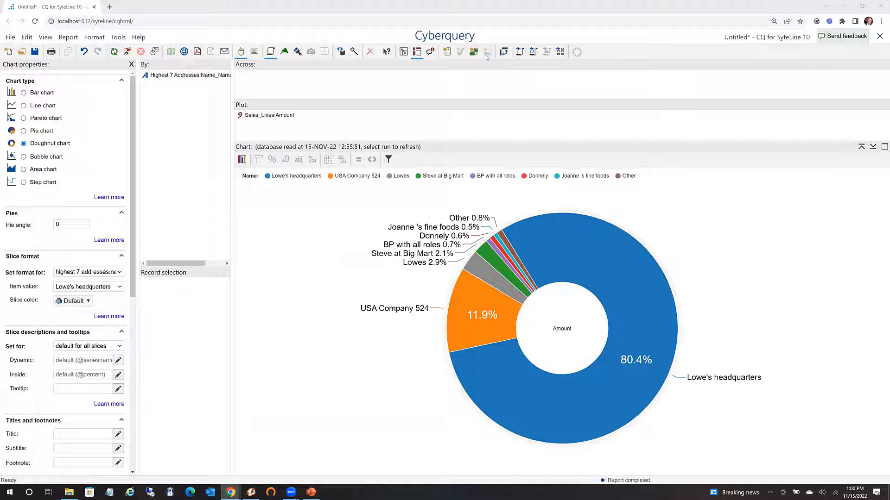
pyautogui.click(288, 229)
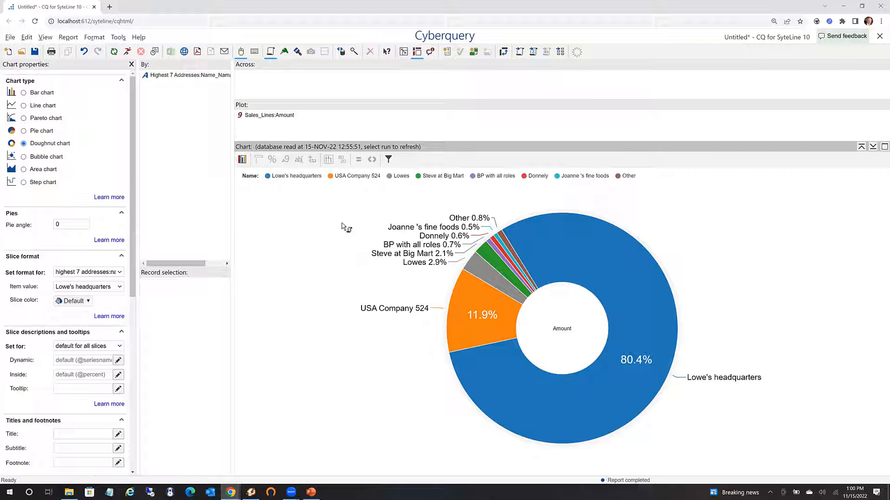